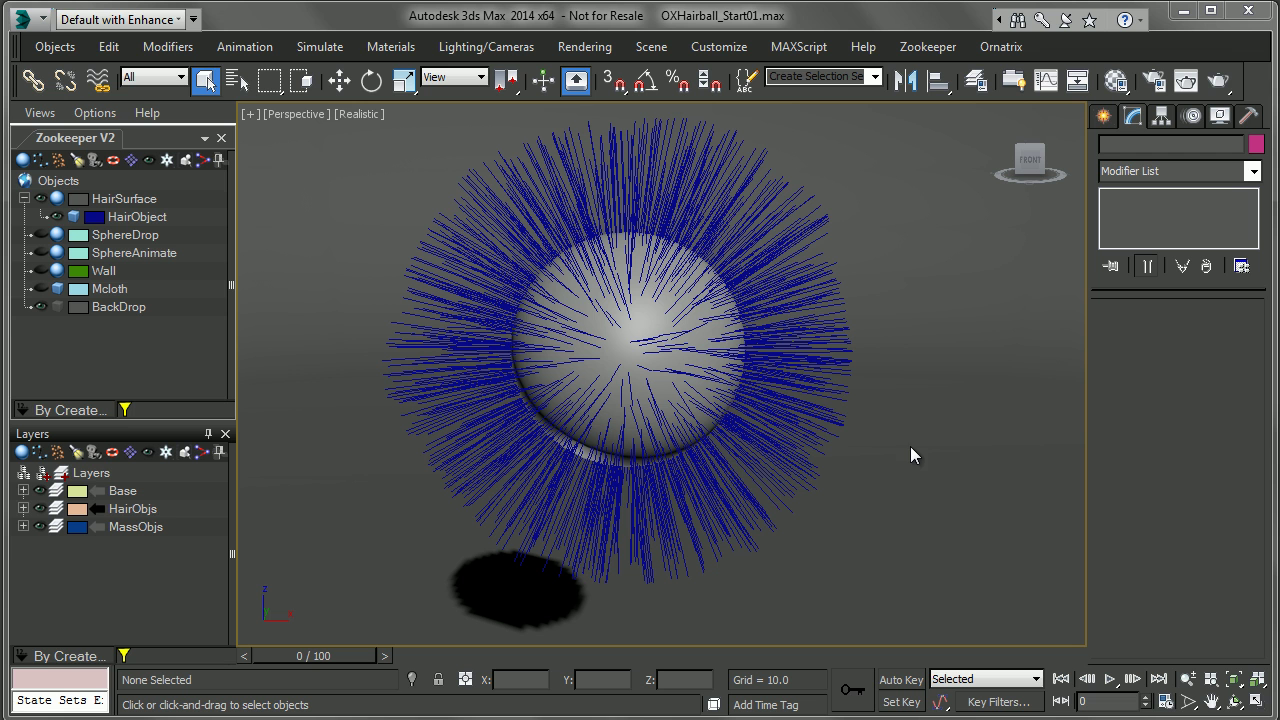
Step: Select the Ornatrix hair object on the sphere and expand its modifier stack
{"action": "left_click", "coordinate": [782, 272]}
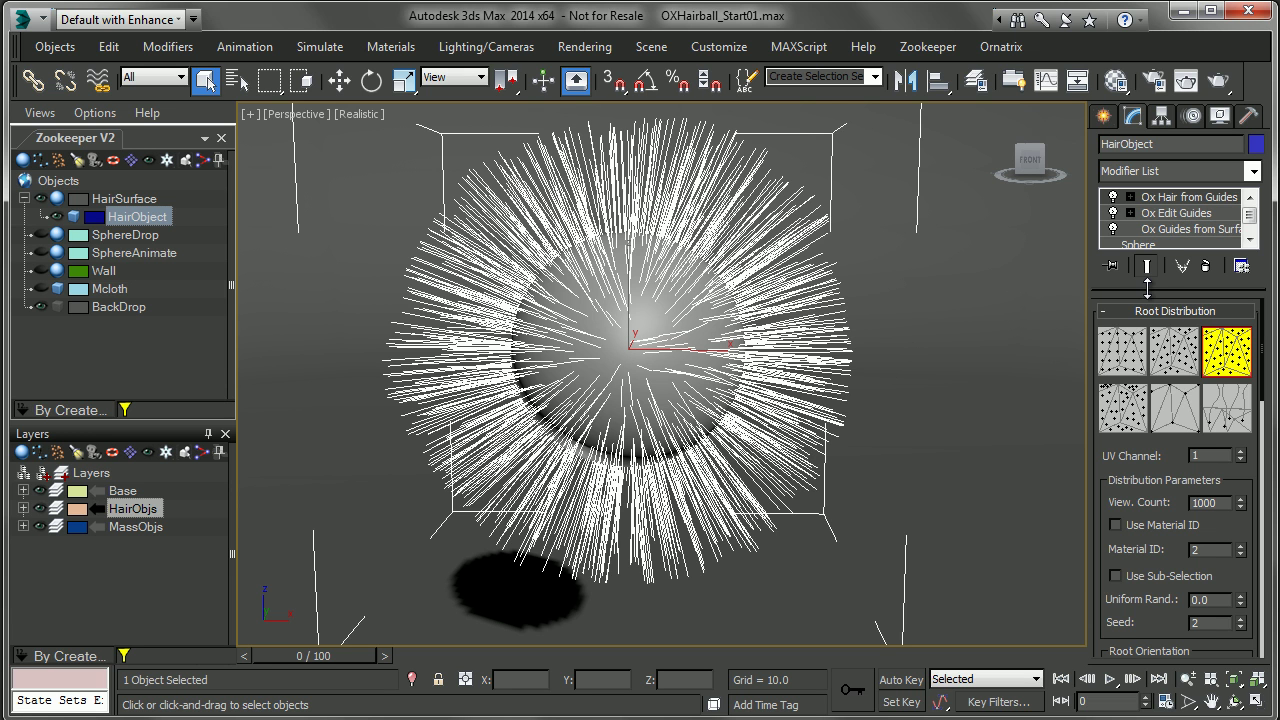
{"action": "left_click_drag", "start_coordinate": [1147, 284], "coordinate": [1147, 313]}
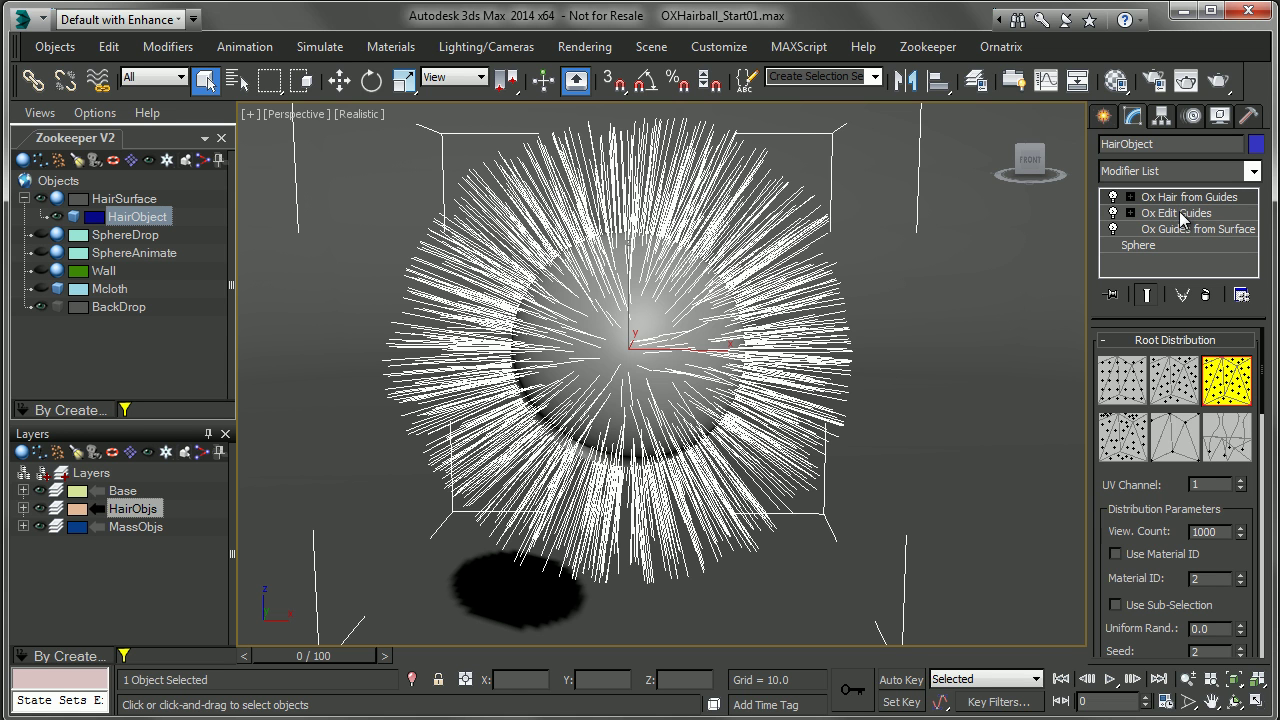
Step: At the Ox Edit Guides level, add Ox Dynamics from the Modifier List by typing 'ox'
{"action": "left_click", "coordinate": [1176, 213]}
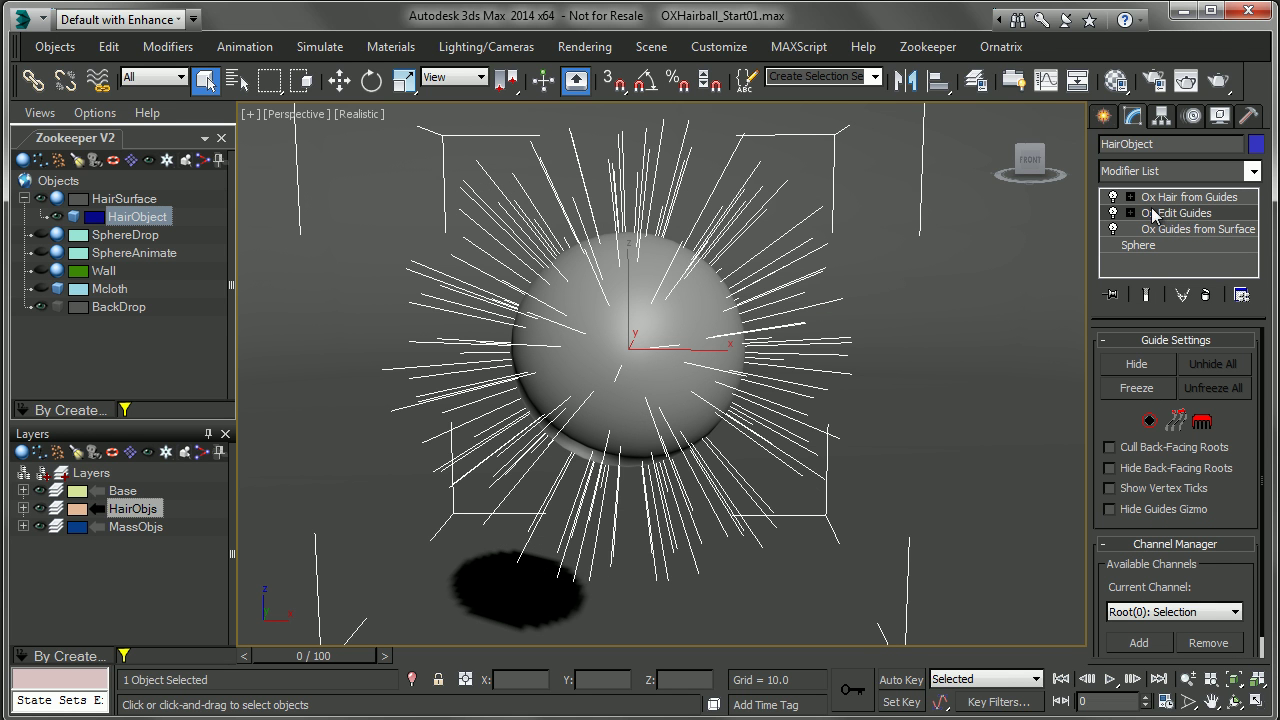
{"action": "left_click", "coordinate": [1181, 172]}
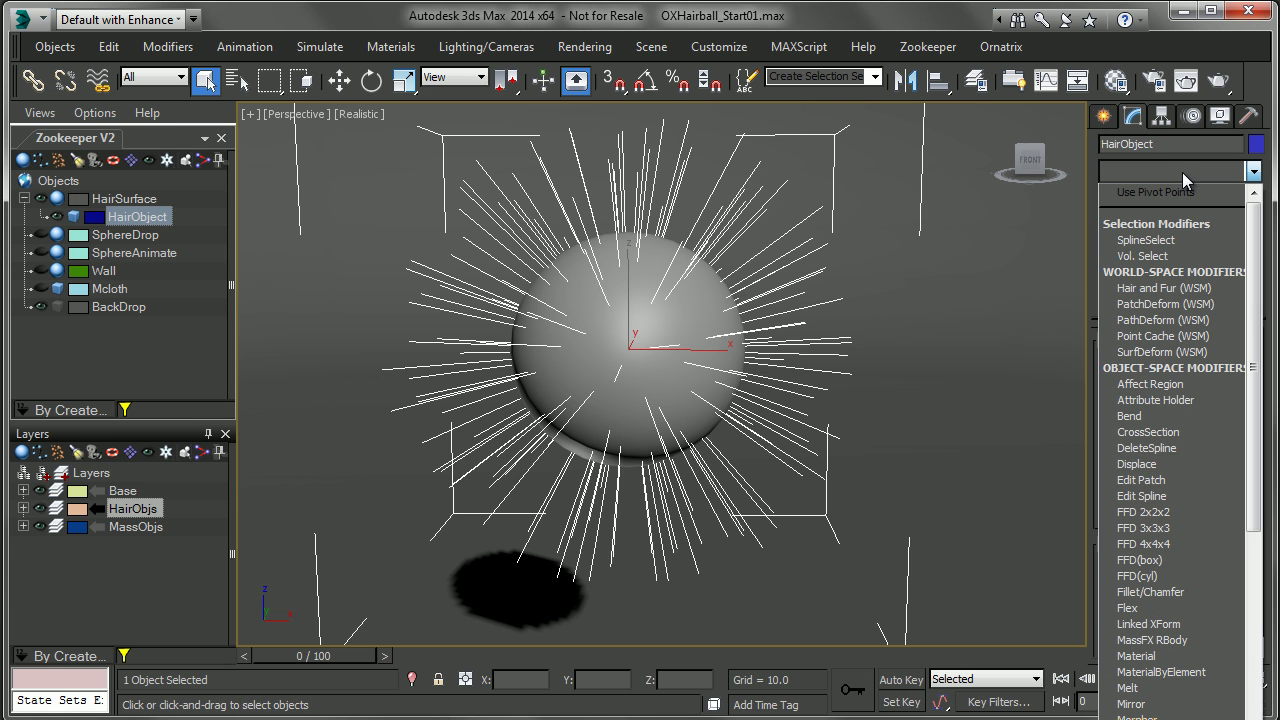
{"action": "type", "text": "ox"}
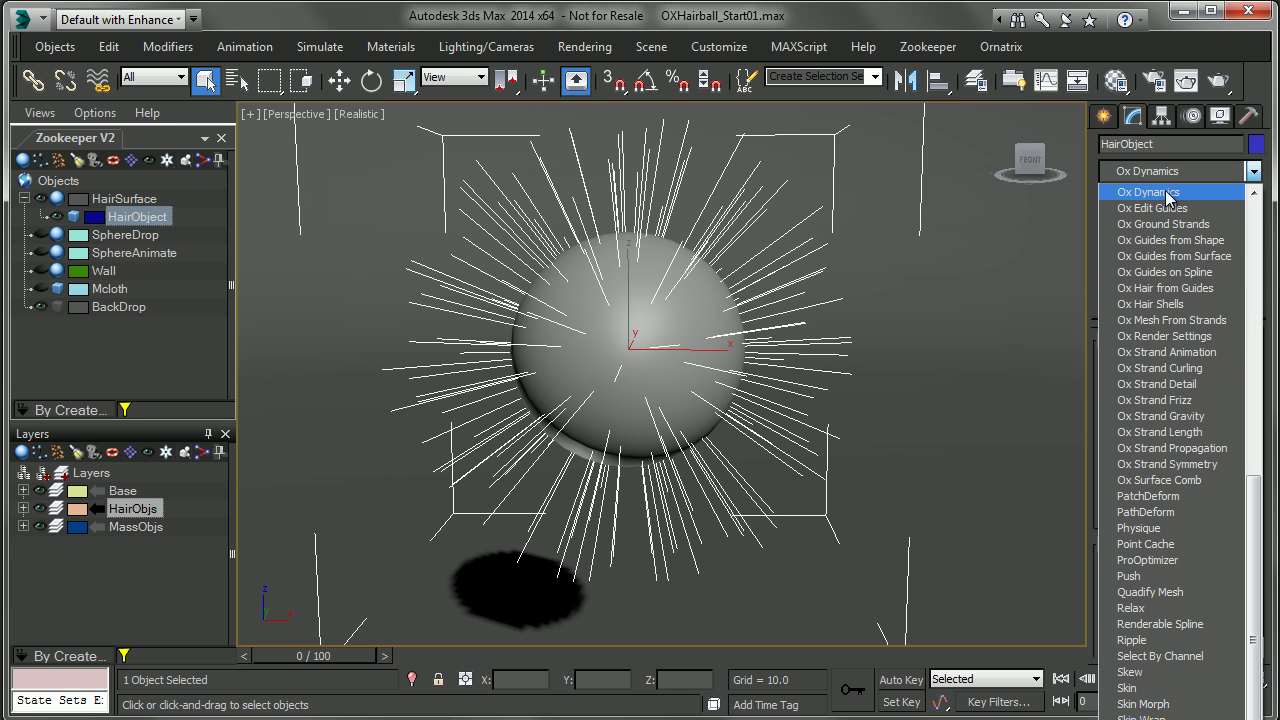
{"action": "left_click", "coordinate": [1146, 193]}
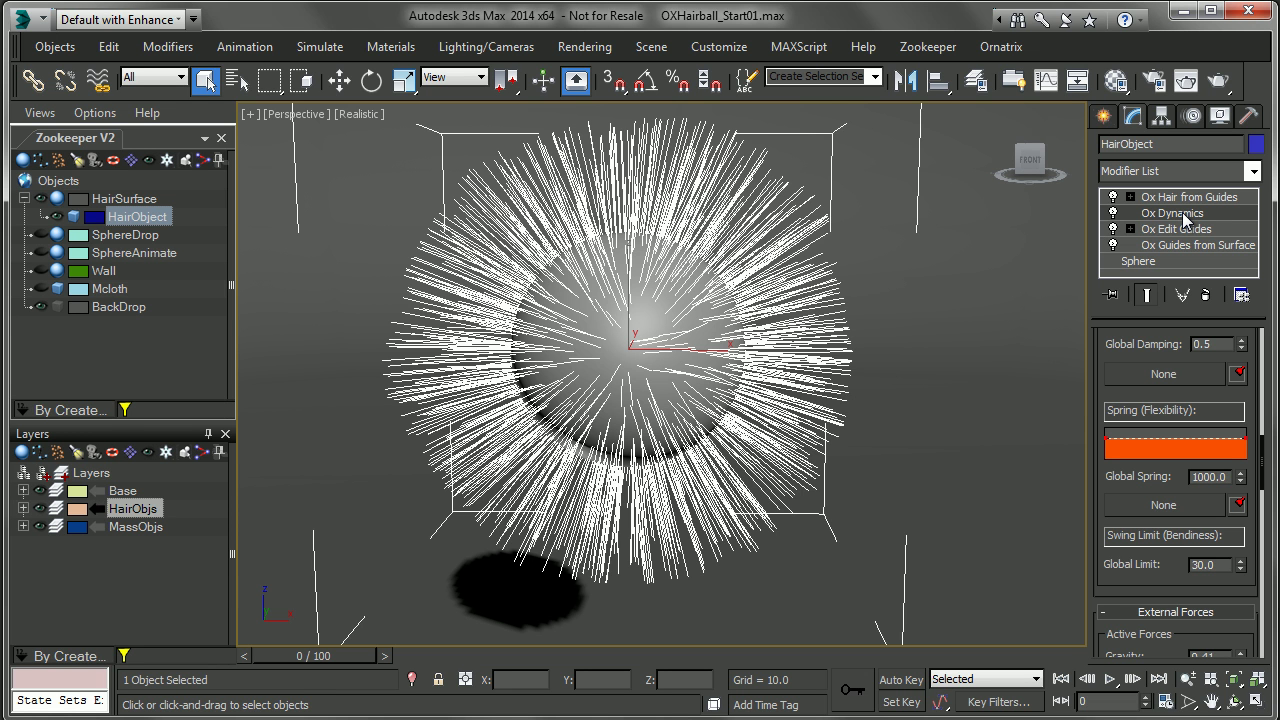
Step: Show the MassFX Toolbar, then run a test hair simulation and reset it to frame 0
{"action": "right_click", "coordinate": [819, 91]}
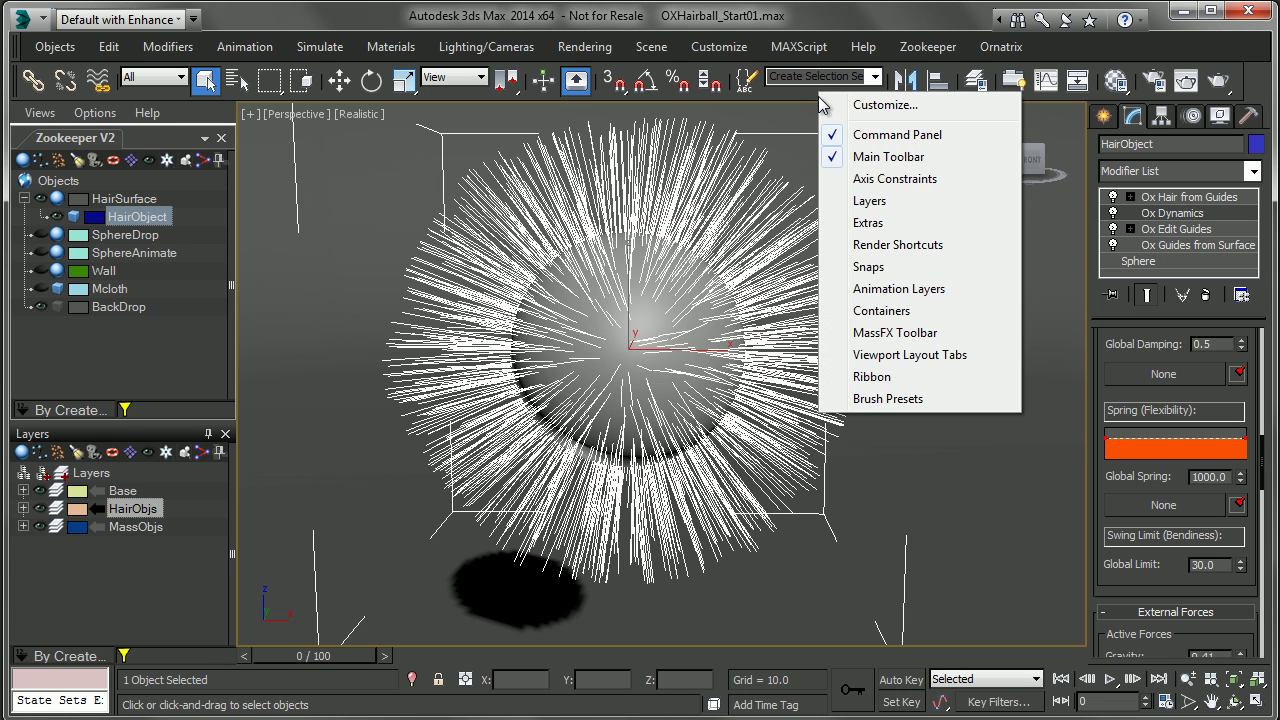
{"action": "left_click", "coordinate": [918, 336]}
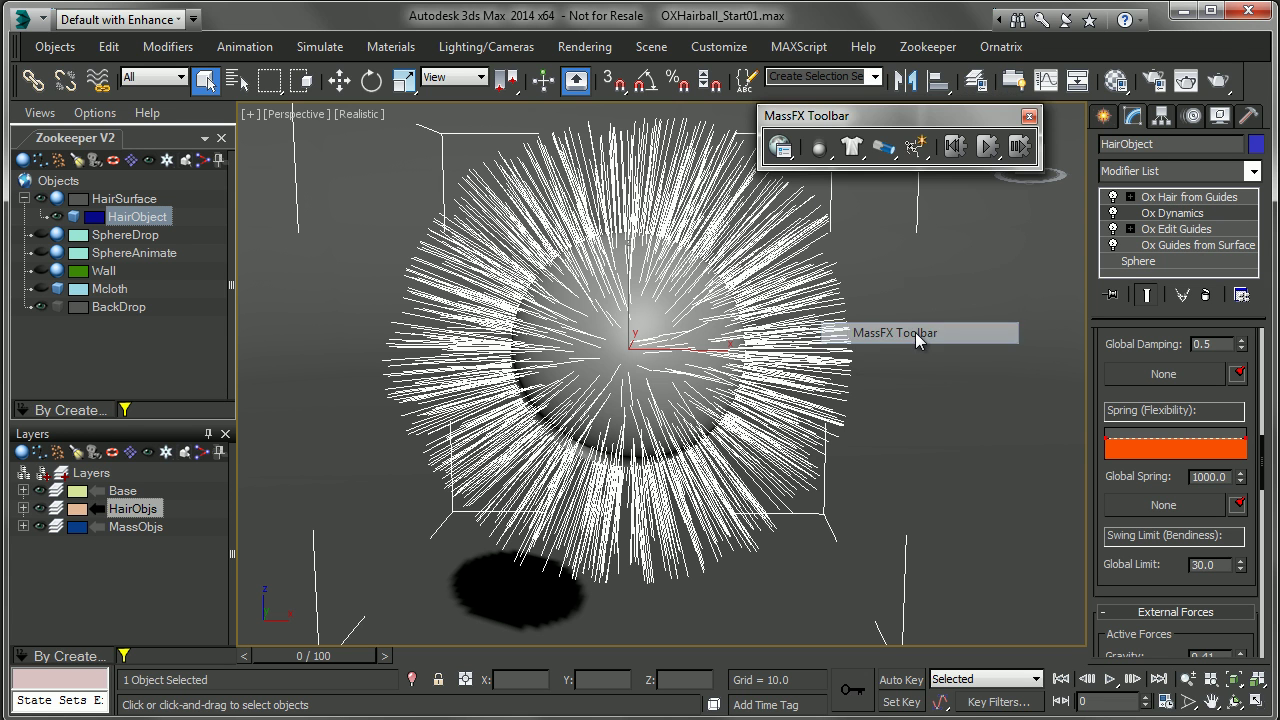
{"action": "left_click", "coordinate": [988, 148]}
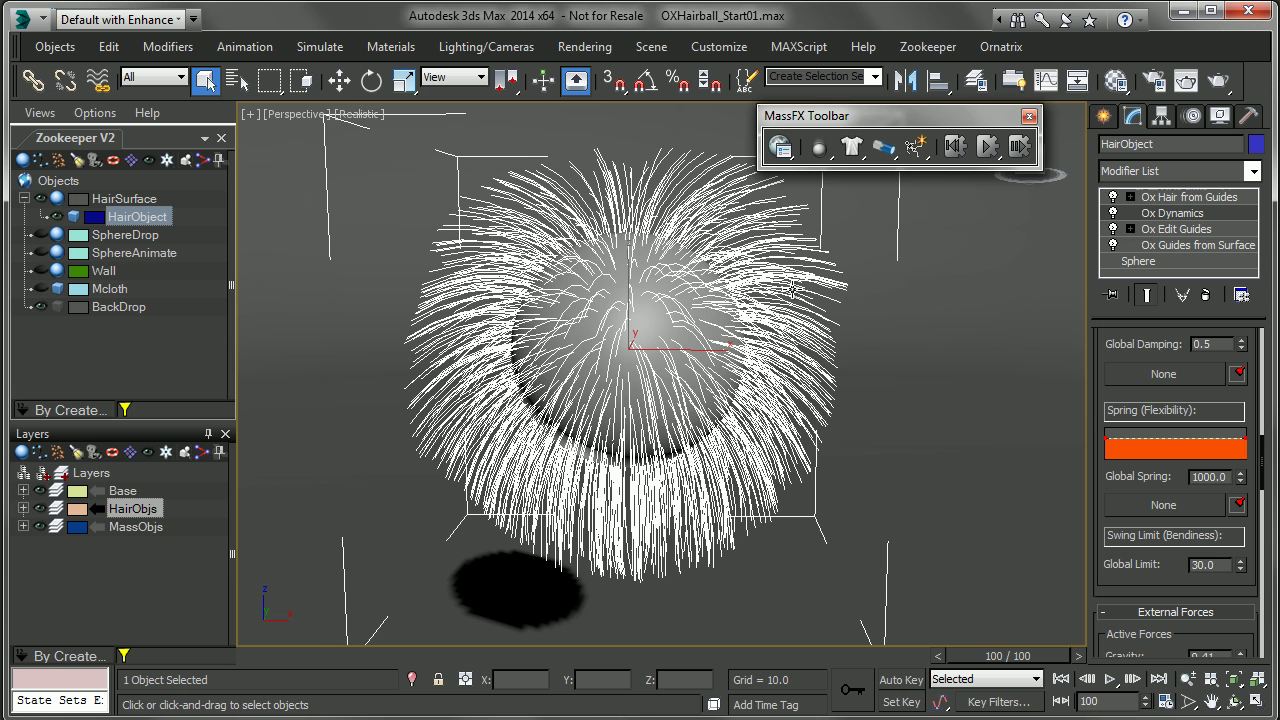
{"action": "left_click", "coordinate": [956, 147]}
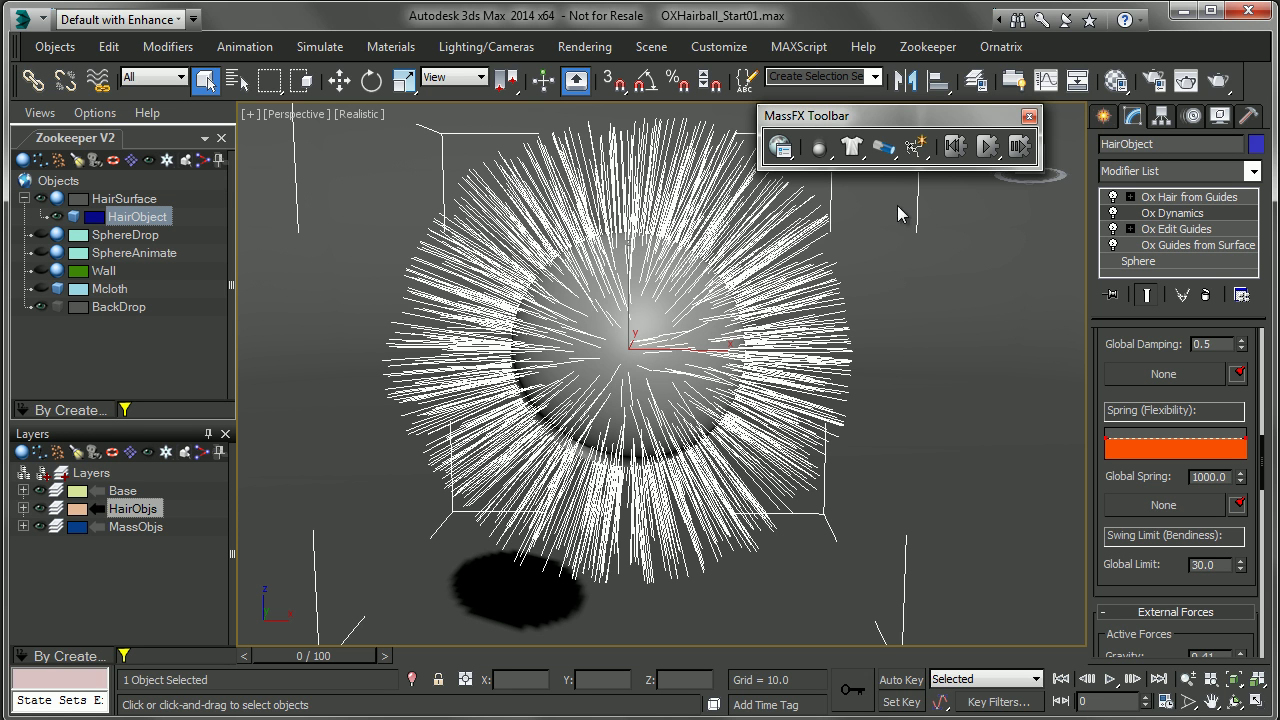
Step: Start the MassFX simulation and select the Ox Dynamics Global Limit value 30.0 for editing
{"action": "left_click", "coordinate": [988, 148]}
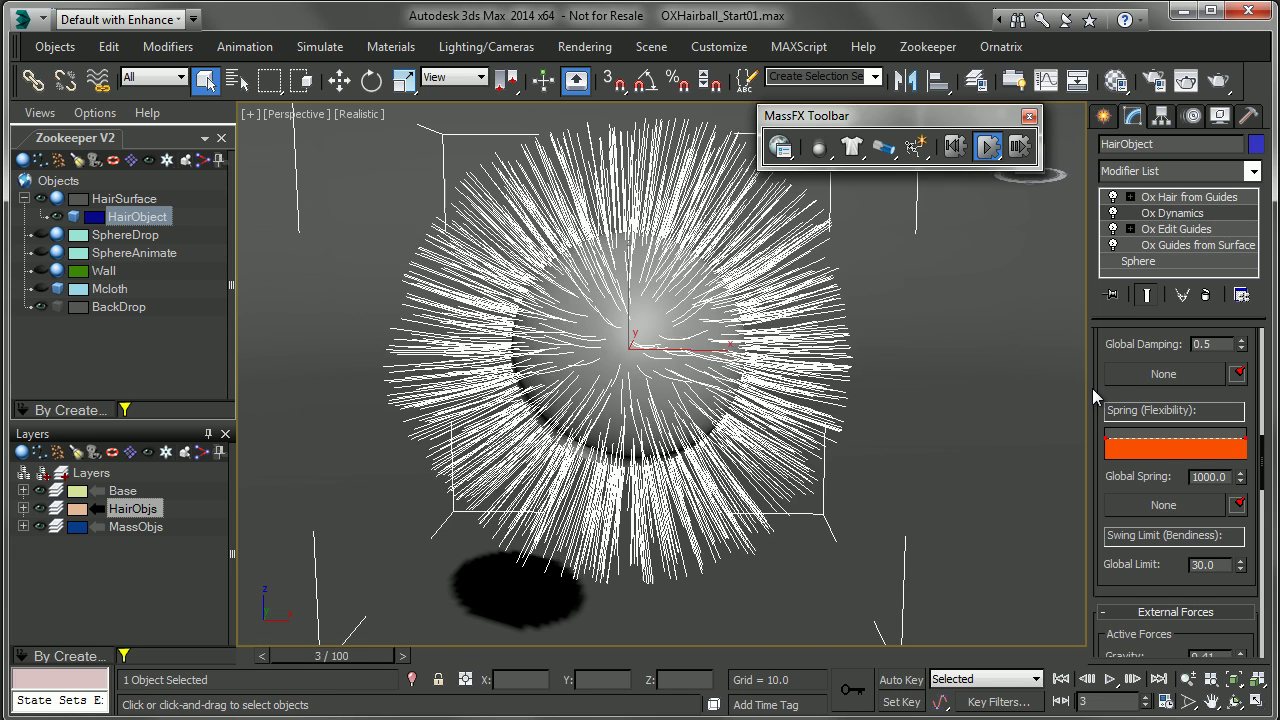
{"action": "left_click_drag", "start_coordinate": [1108, 393], "coordinate": [1126, 508]}
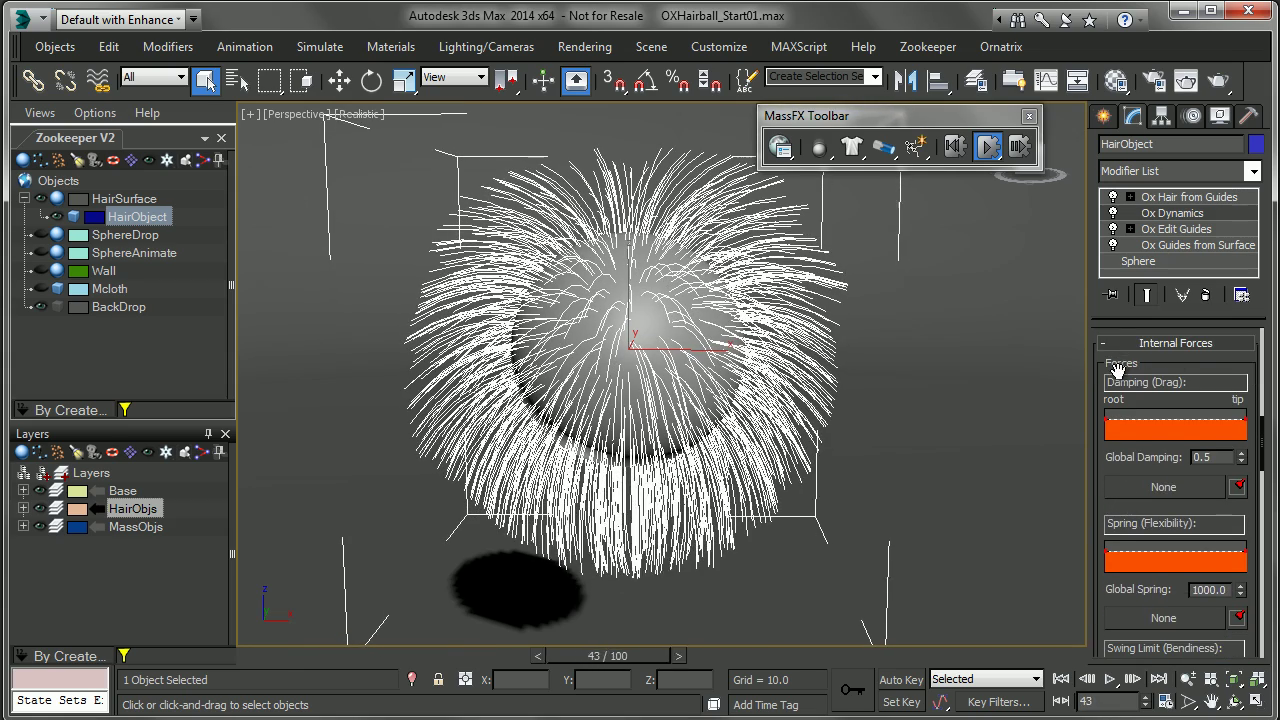
{"action": "left_click_drag", "start_coordinate": [1120, 367], "coordinate": [1121, 320]}
{"action": "left_click_drag", "start_coordinate": [1113, 411], "coordinate": [1116, 385]}
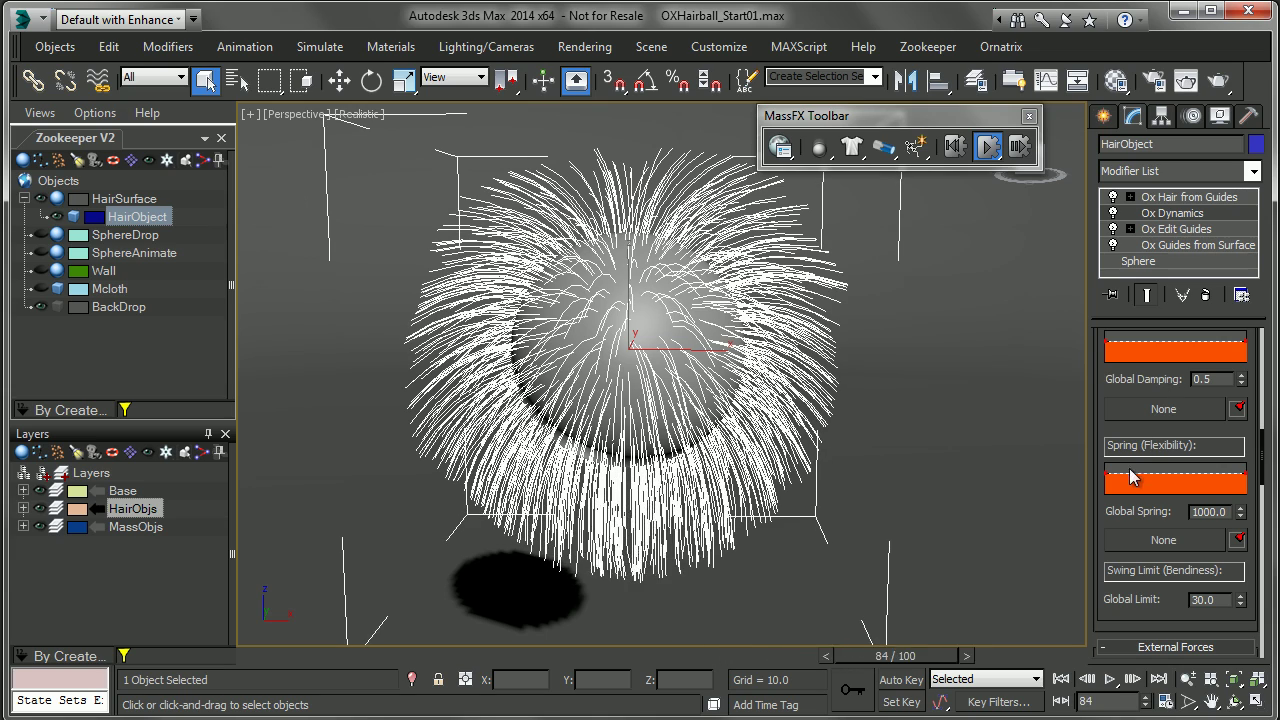
{"action": "left_click_drag", "start_coordinate": [1135, 442], "coordinate": [1145, 376]}
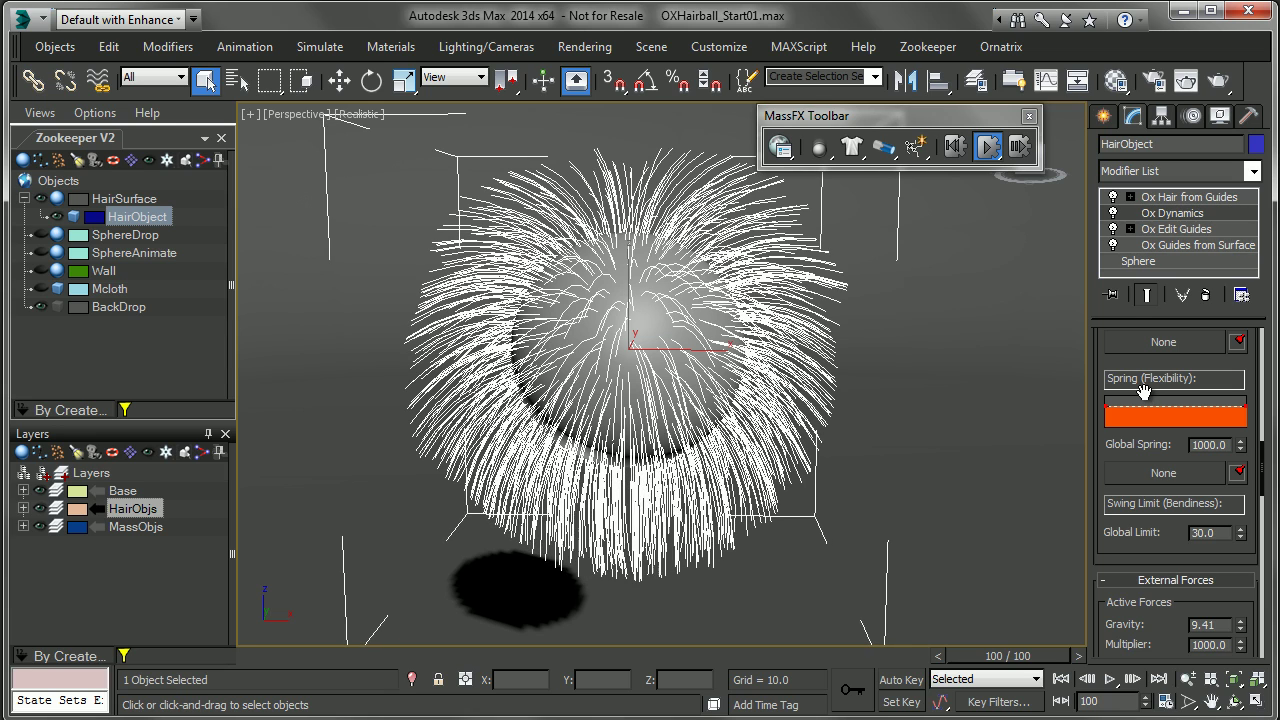
{"action": "left_click_drag", "start_coordinate": [1143, 390], "coordinate": [1140, 368]}
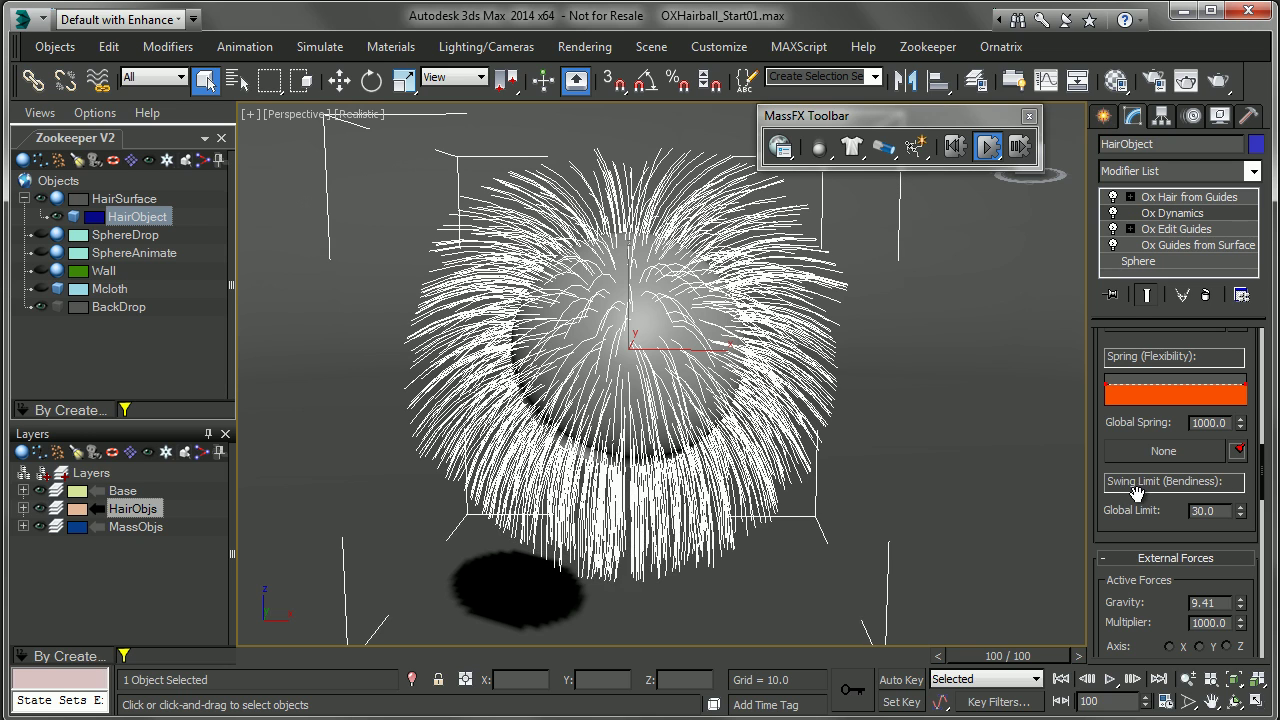
{"action": "scroll", "coordinate": [1190, 488], "scroll_direction": "down", "scroll_amount": 2}
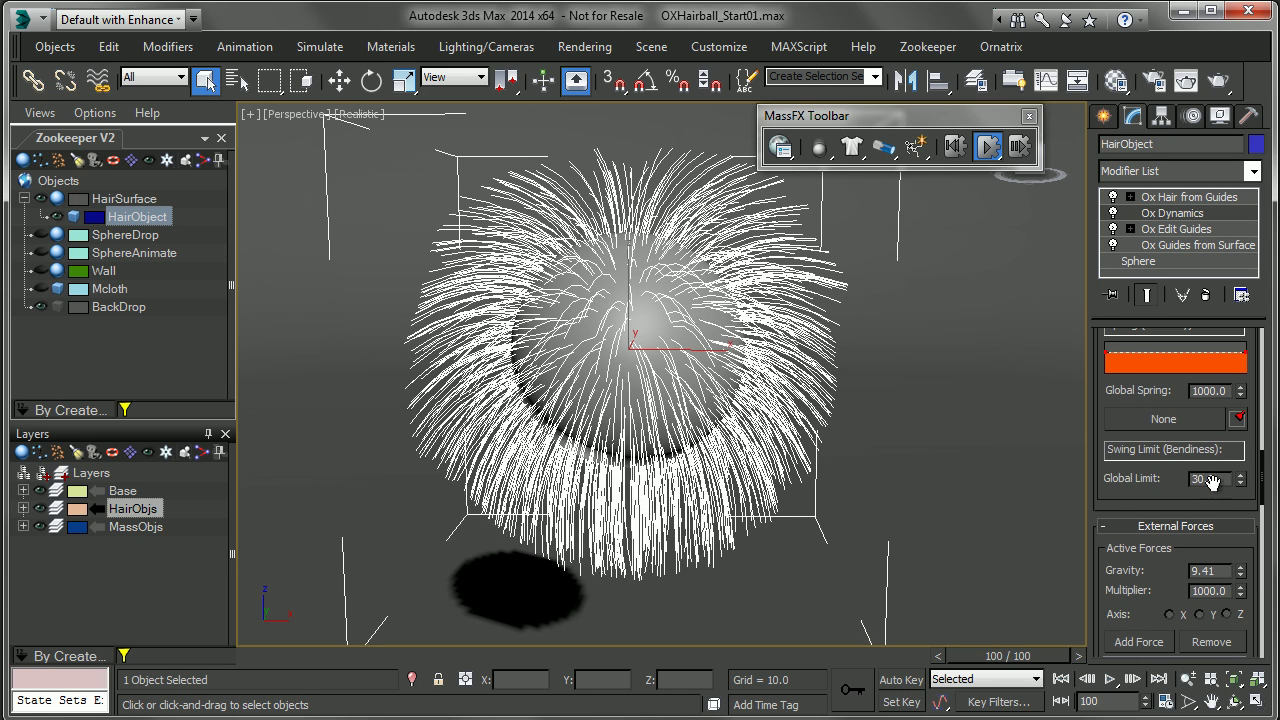
{"action": "double_click", "coordinate": [1202, 479]}
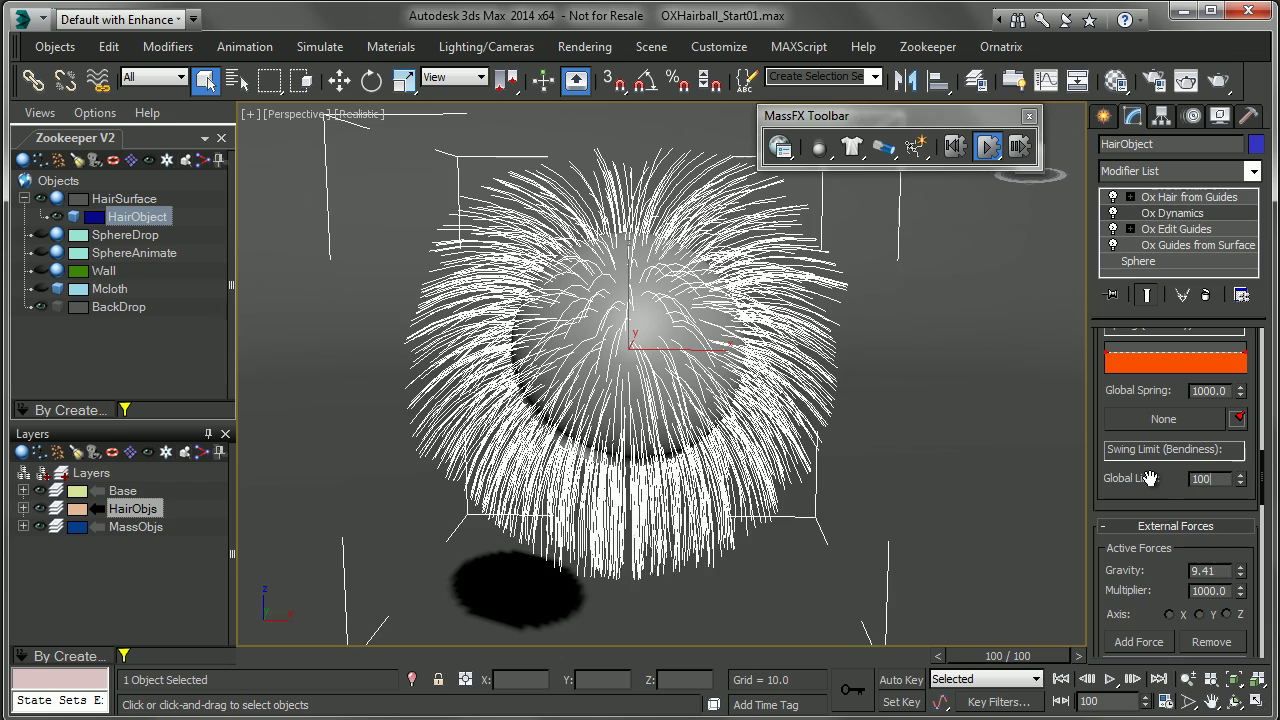
Step: Test Ox Dynamics with Global Limit 100 and Global Spring 100
{"action": "type", "text": "100"}
{"action": "key", "text": "Return"}
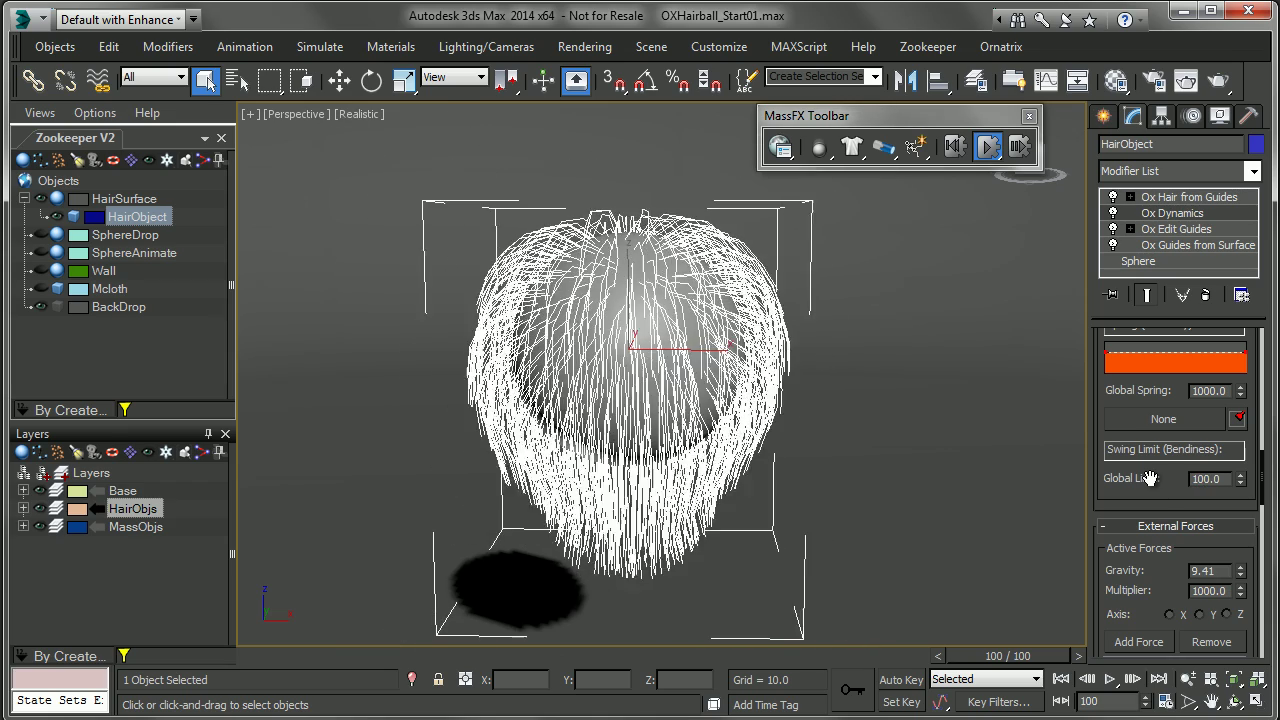
{"action": "double_click", "coordinate": [1194, 390]}
{"action": "type", "text": "100"}
{"action": "key", "text": "Return"}
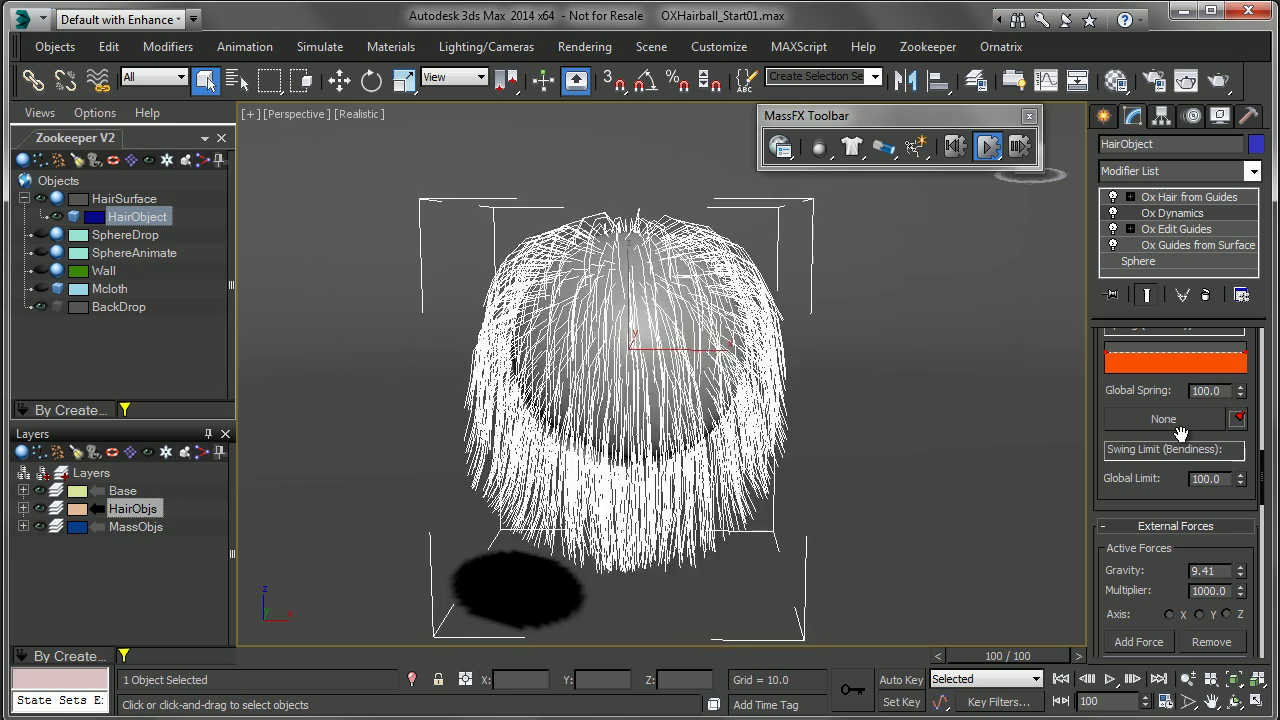
Step: Restore Global Spring to 1000 and set Global Limit to 50
{"action": "double_click", "coordinate": [1227, 391]}
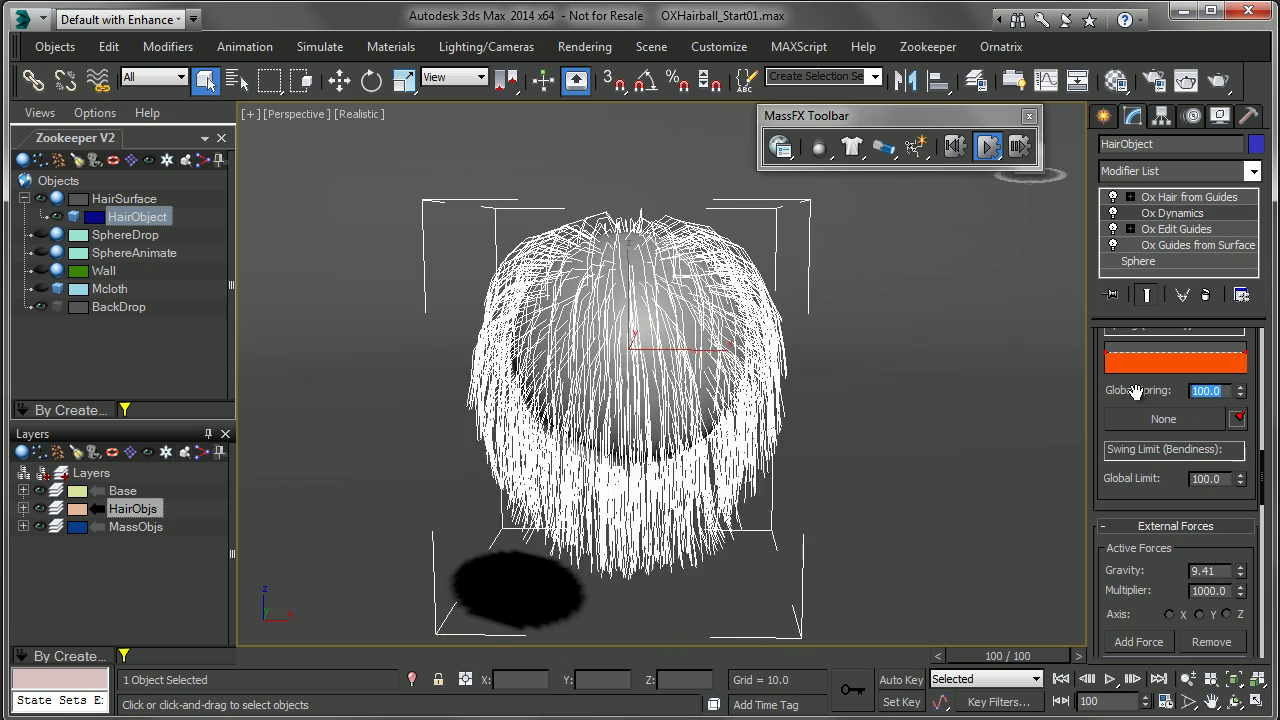
{"action": "type", "text": "1000"}
{"action": "key", "text": "Return"}
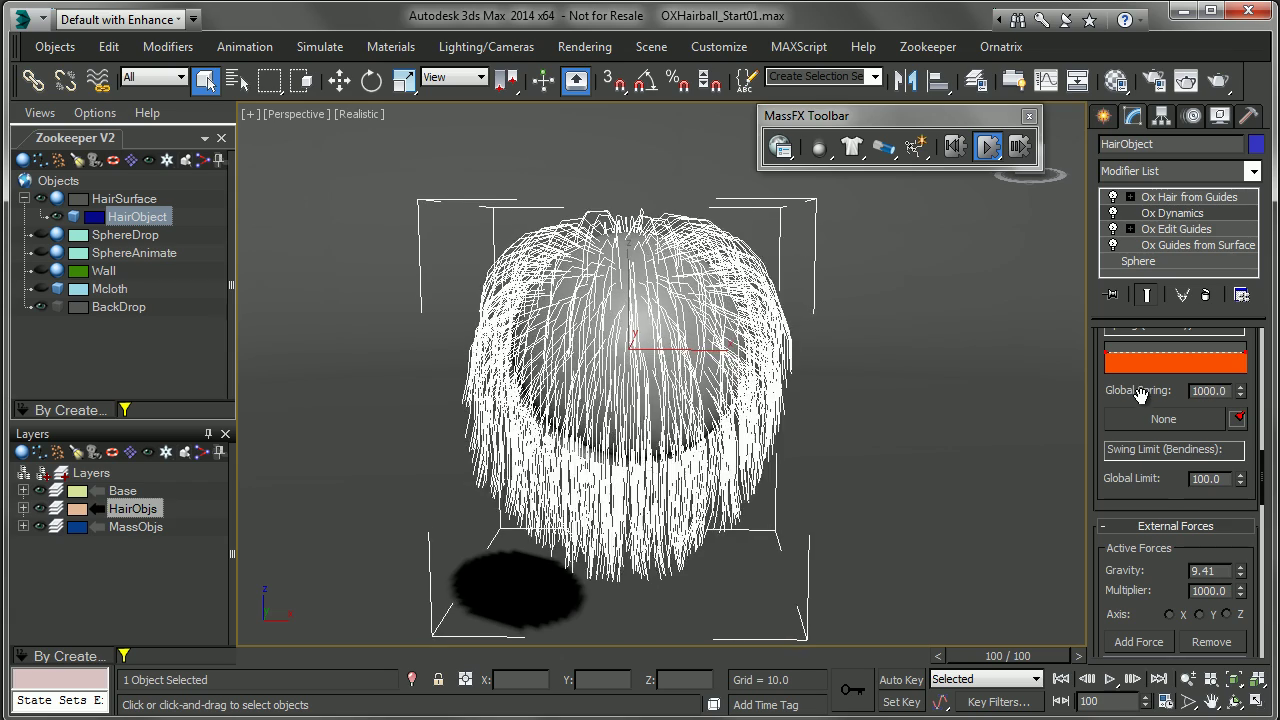
{"action": "double_click", "coordinate": [1218, 479]}
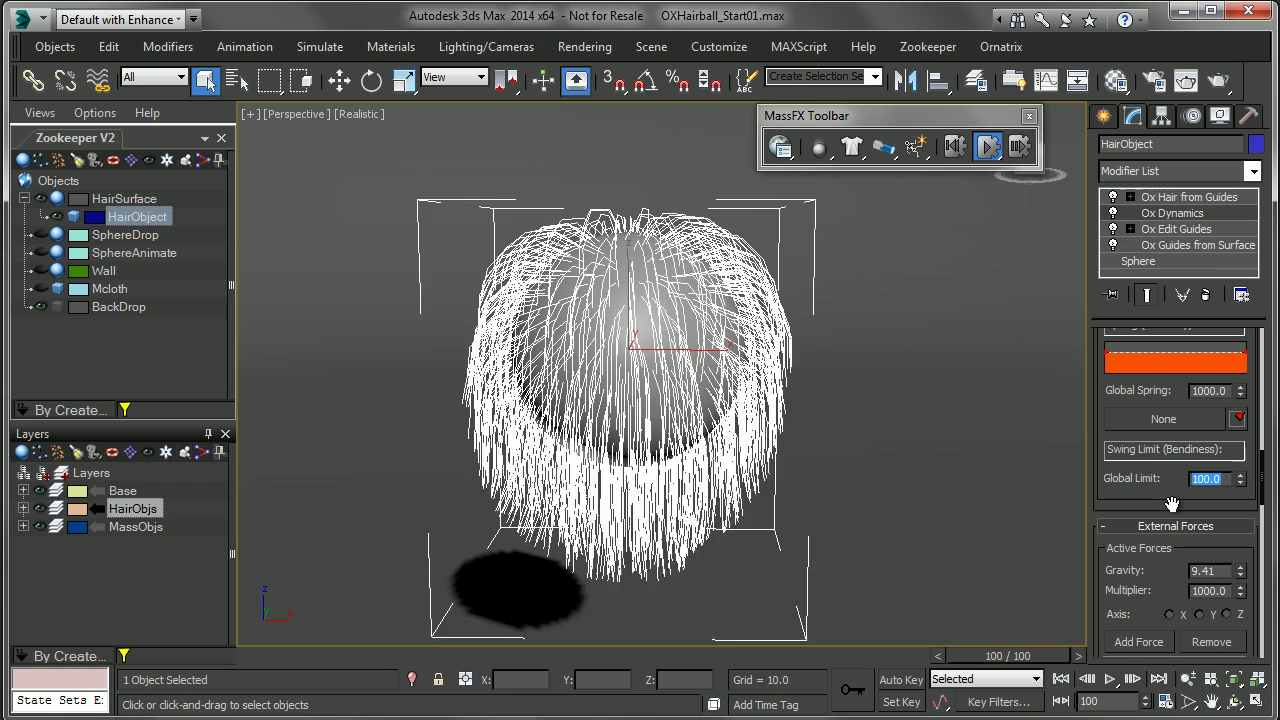
{"action": "type", "text": "50"}
{"action": "key", "text": "Return"}
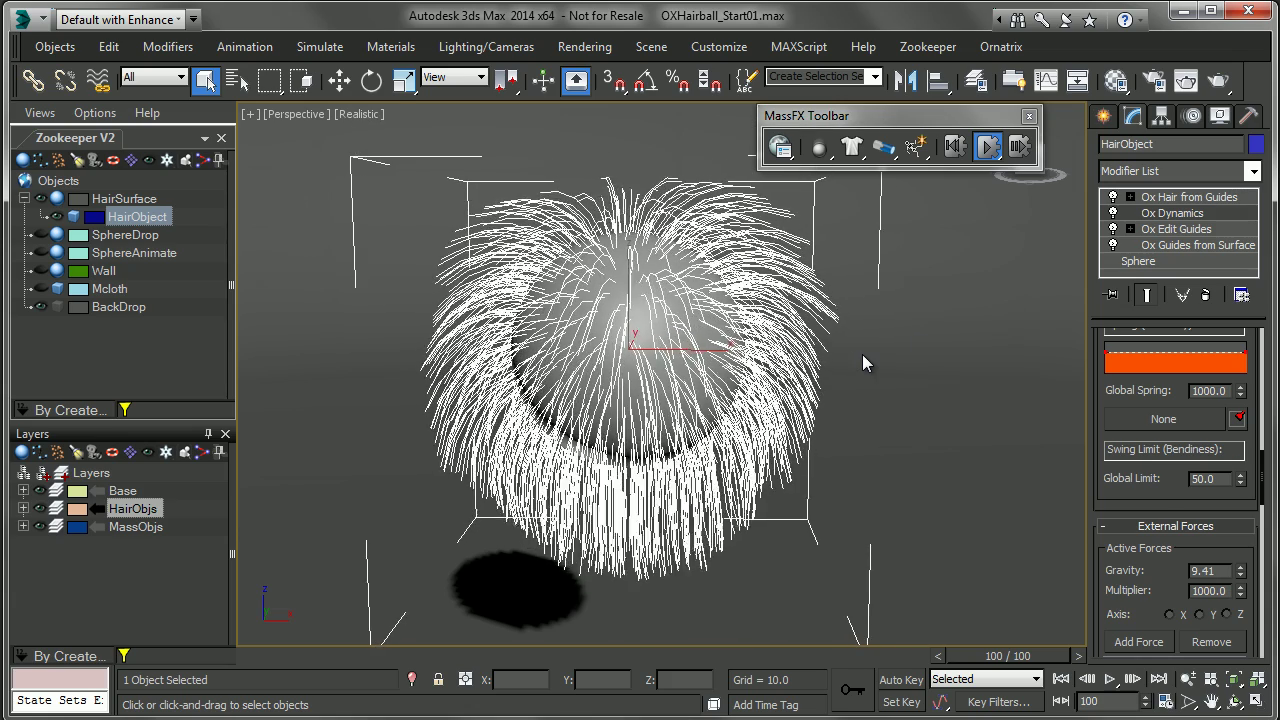
Step: Stop and reset the MassFX simulation and return to Ox Edit Guides
{"action": "left_click", "coordinate": [993, 150]}
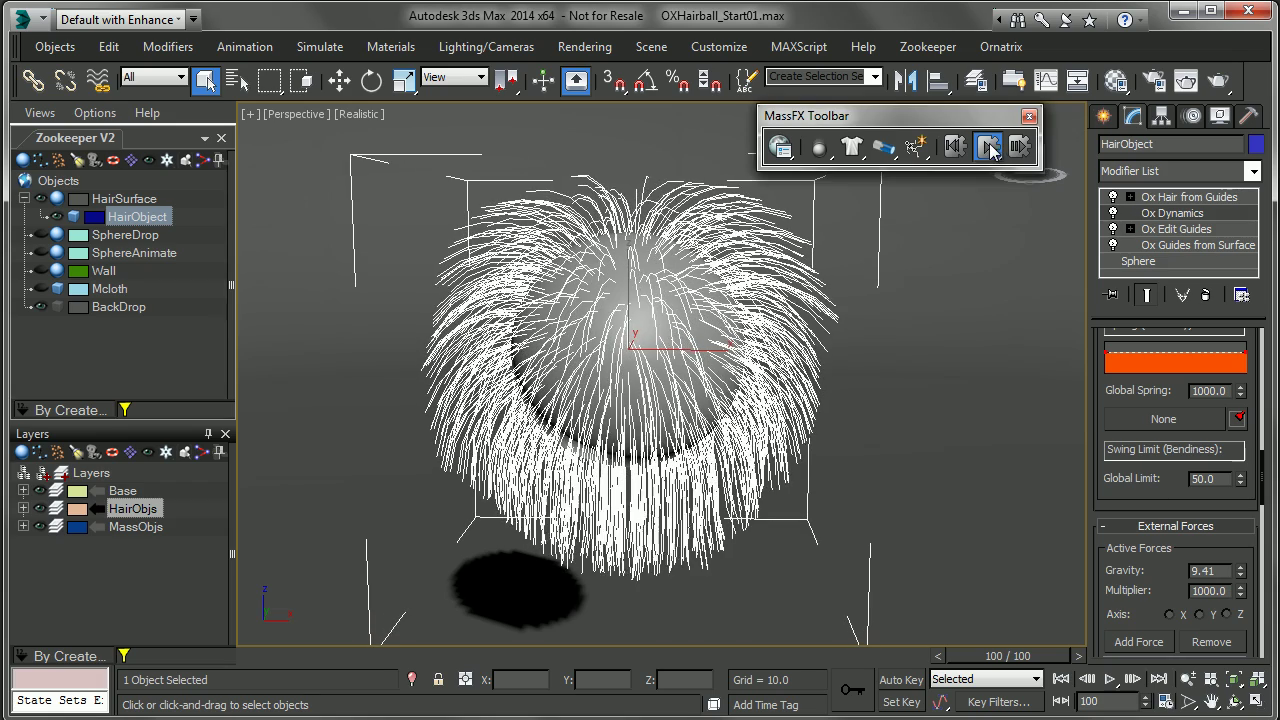
{"action": "left_click", "coordinate": [955, 147]}
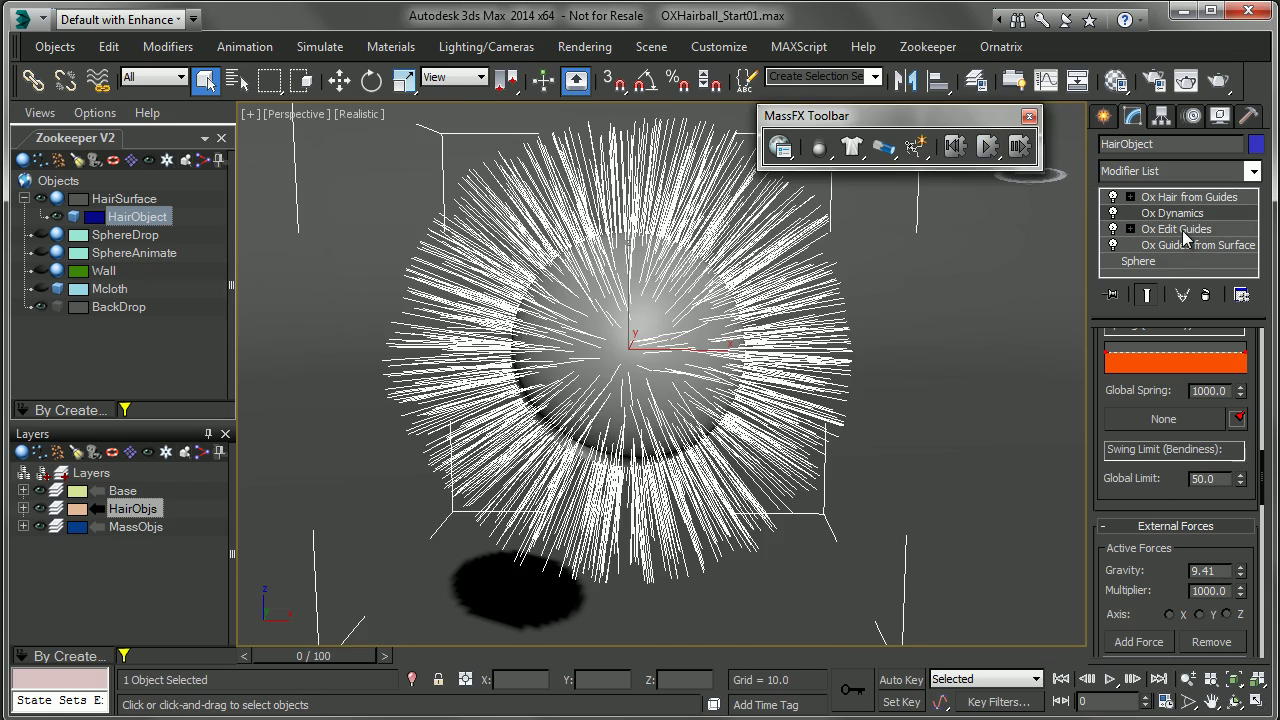
{"action": "left_click", "coordinate": [1185, 230]}
Step: Brush the guides into clumps on the sphere's right and upper-left, then return to Ox Dynamics
{"action": "left_click", "coordinate": [1202, 421]}
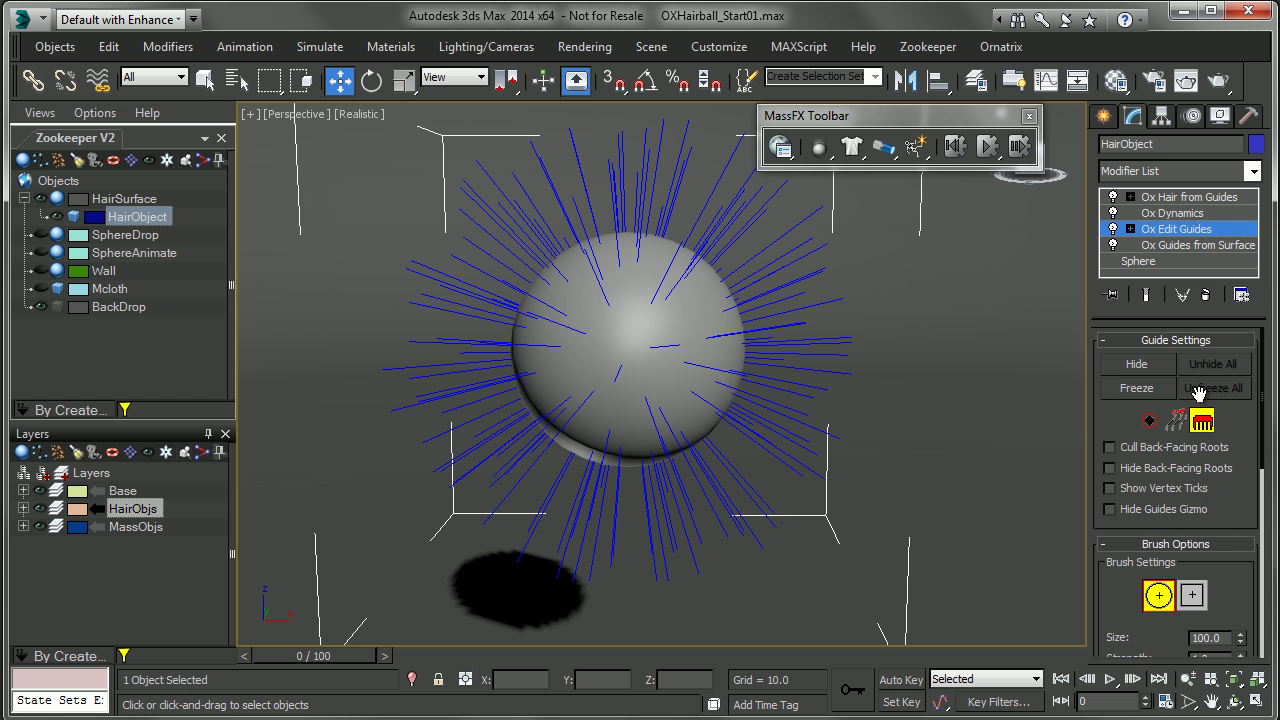
{"action": "scroll", "coordinate": [1245, 490], "scroll_direction": "down", "scroll_amount": 5}
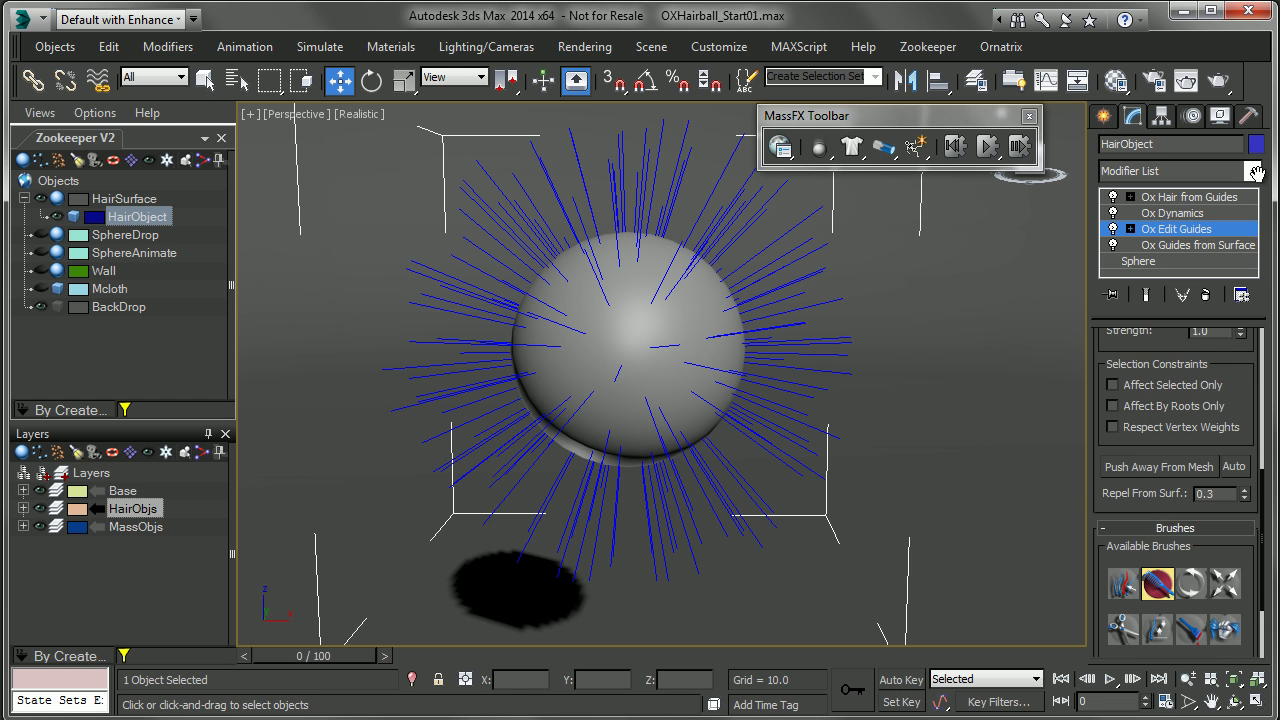
{"action": "mouse_move", "coordinate": [766, 246]}
{"action": "left_mouse_down"}
{"action": "mouse_move", "coordinate": [786, 229]}
{"action": "mouse_move", "coordinate": [814, 366]}
{"action": "left_mouse_up"}
{"action": "mouse_move", "coordinate": [555, 190]}
{"action": "left_mouse_down"}
{"action": "mouse_move", "coordinate": [589, 183]}
{"action": "mouse_move", "coordinate": [503, 306]}
{"action": "mouse_move", "coordinate": [517, 257]}
{"action": "mouse_move", "coordinate": [551, 192]}
{"action": "mouse_move", "coordinate": [486, 386]}
{"action": "mouse_move", "coordinate": [518, 514]}
{"action": "mouse_move", "coordinate": [503, 491]}
{"action": "mouse_move", "coordinate": [729, 480]}
{"action": "mouse_move", "coordinate": [609, 523]}
{"action": "mouse_move", "coordinate": [895, 492]}
{"action": "left_mouse_up"}
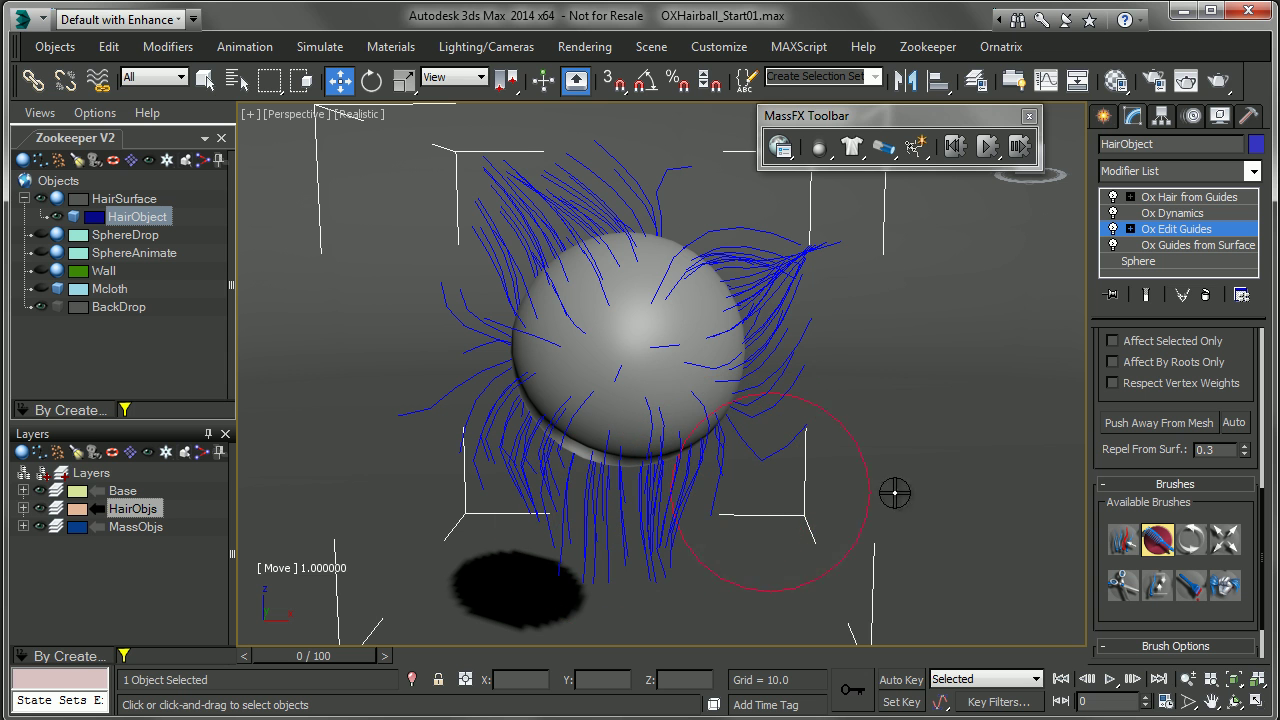
{"action": "left_click", "coordinate": [1186, 233]}
{"action": "left_click", "coordinate": [1186, 214]}
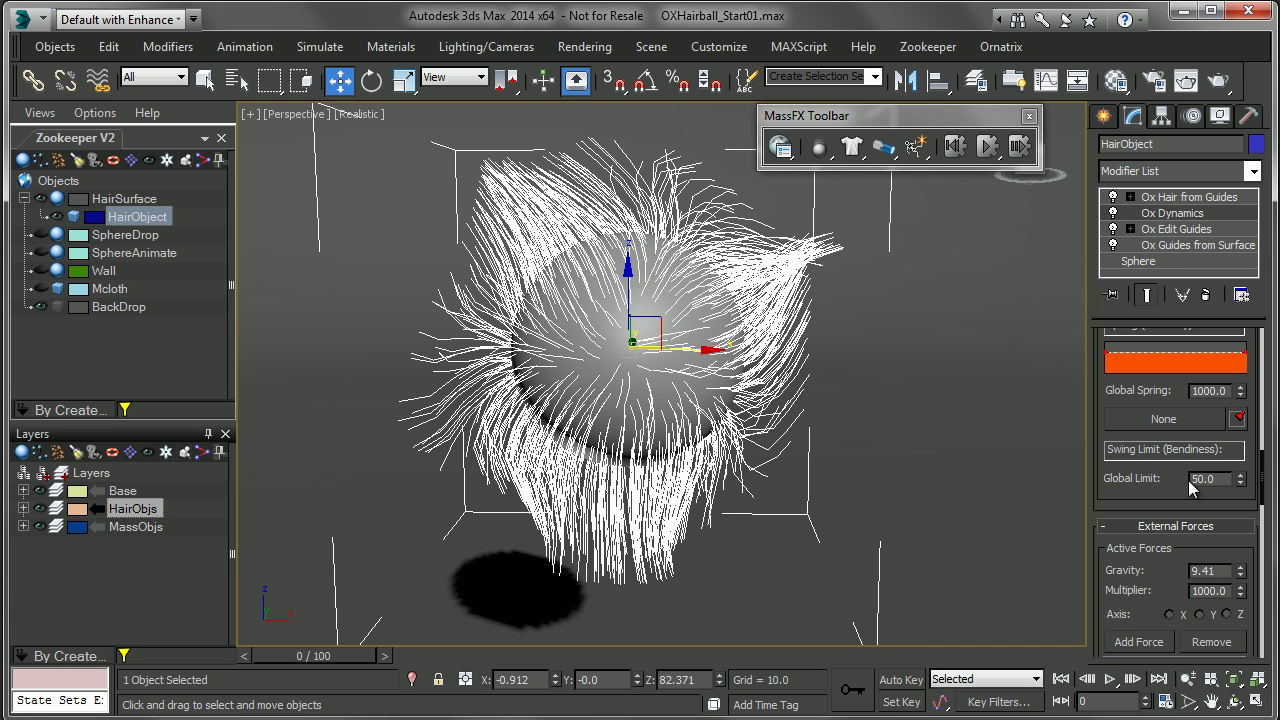
Step: Run the simulation and set Global Limit to 20 and Global Spring to 2000
{"action": "left_click", "coordinate": [988, 147]}
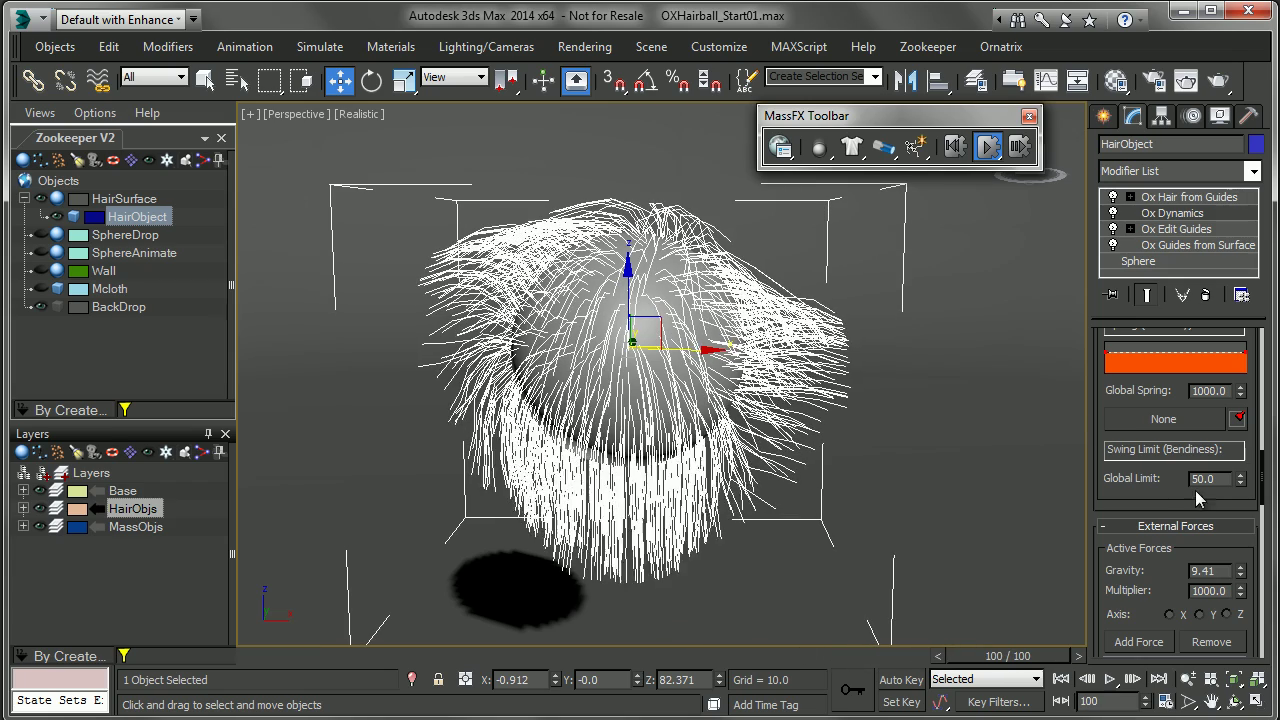
{"action": "left_click_drag", "start_coordinate": [1221, 480], "coordinate": [1166, 487]}
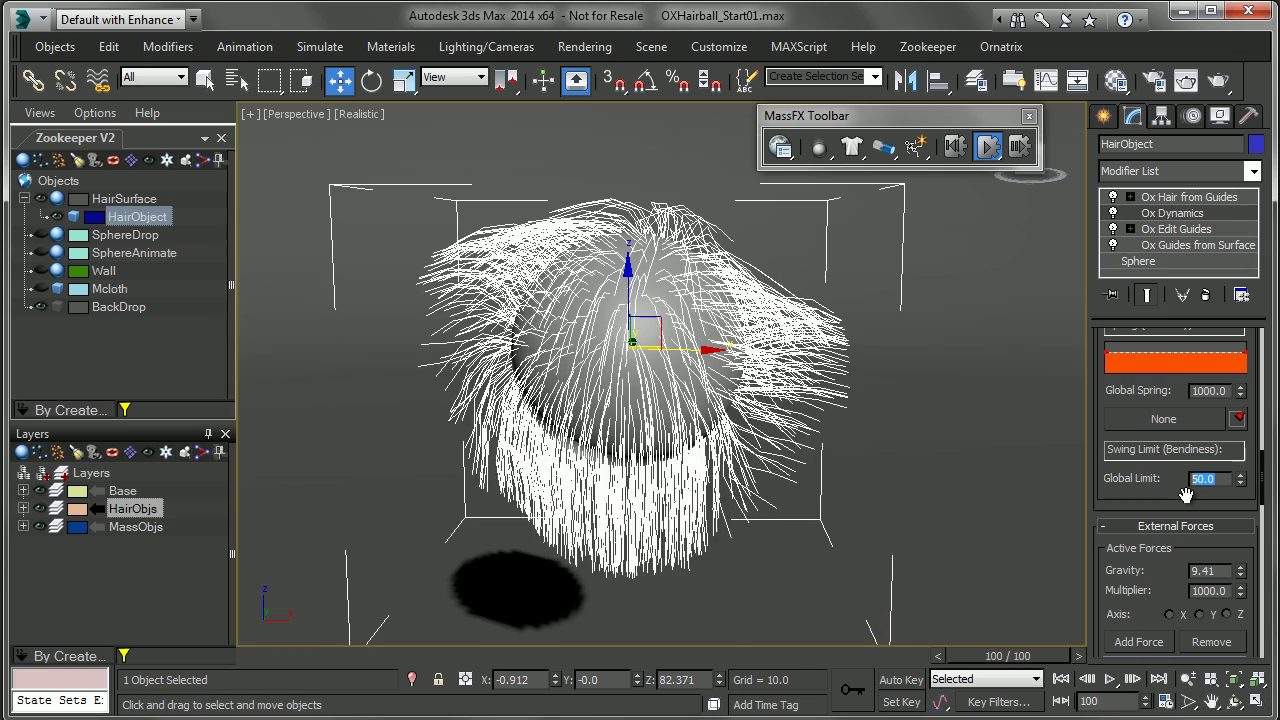
{"action": "type", "text": "20"}
{"action": "key", "text": "Return"}
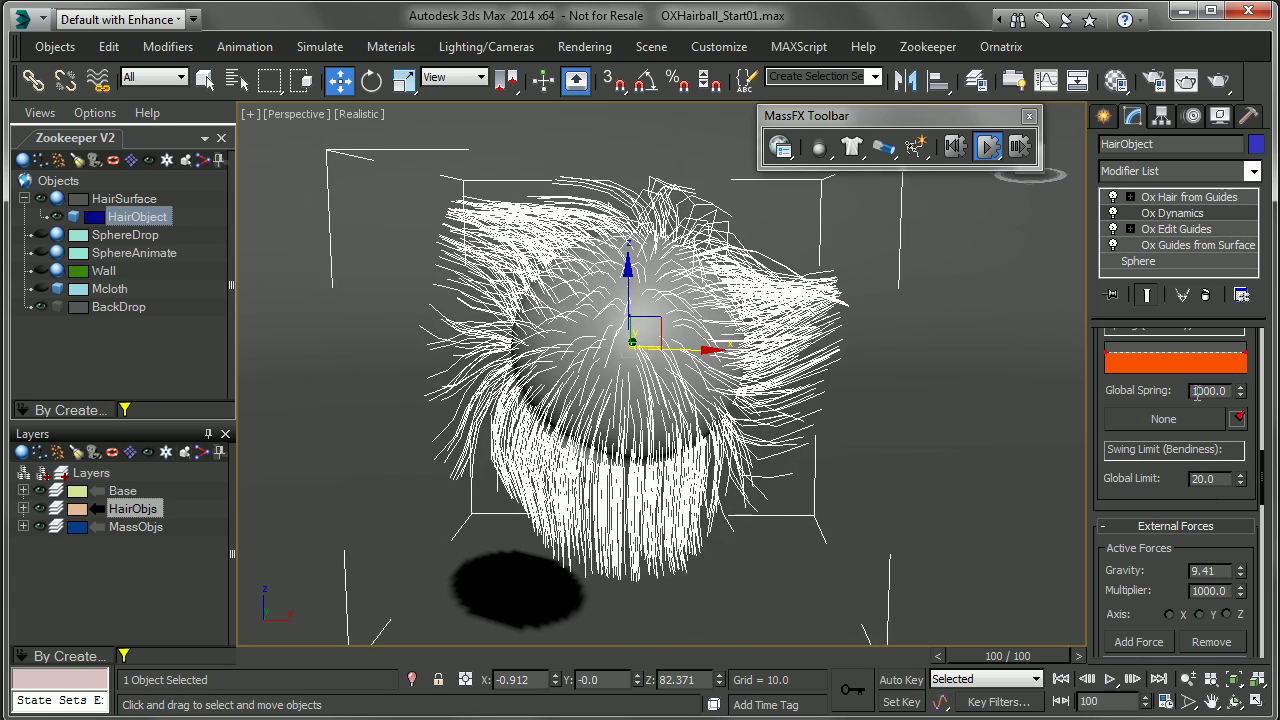
{"action": "left_click_drag", "start_coordinate": [1222, 391], "coordinate": [1191, 393]}
{"action": "type", "text": "2000"}
{"action": "key", "text": "Return"}
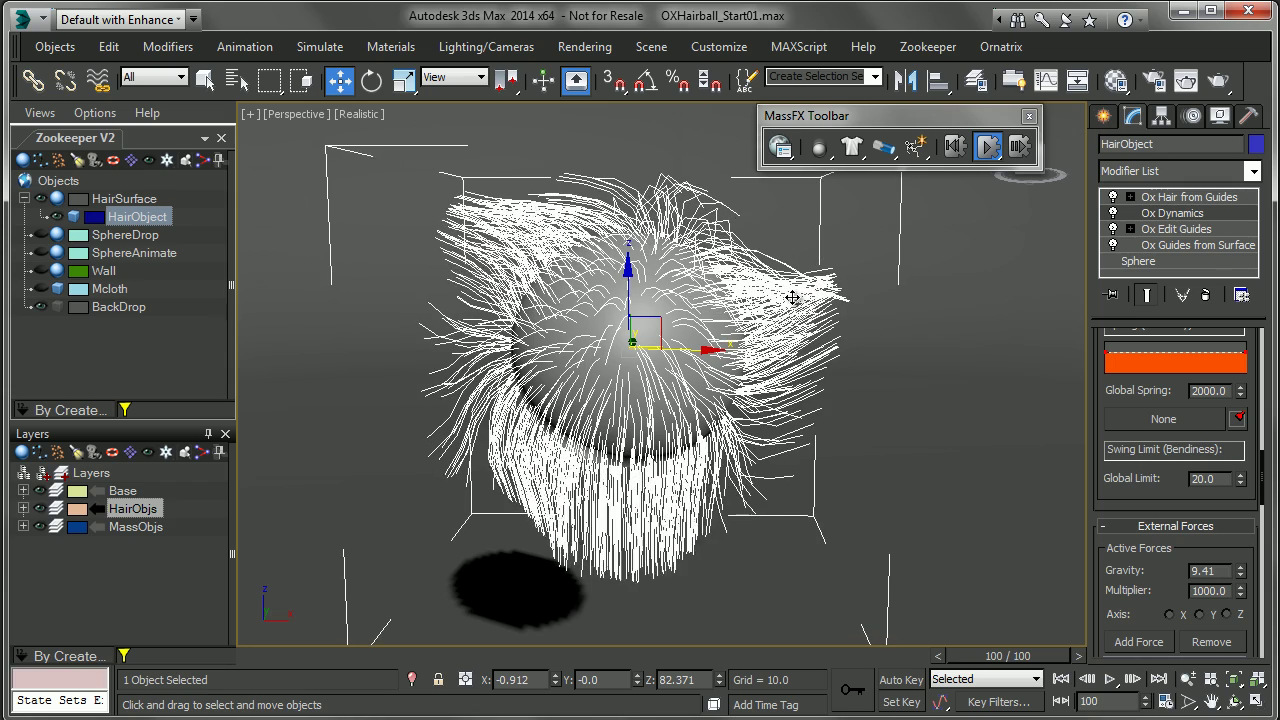
Step: Reset and rerun the MassFX simulation to test the stiffer spring setting
{"action": "left_click", "coordinate": [955, 147]}
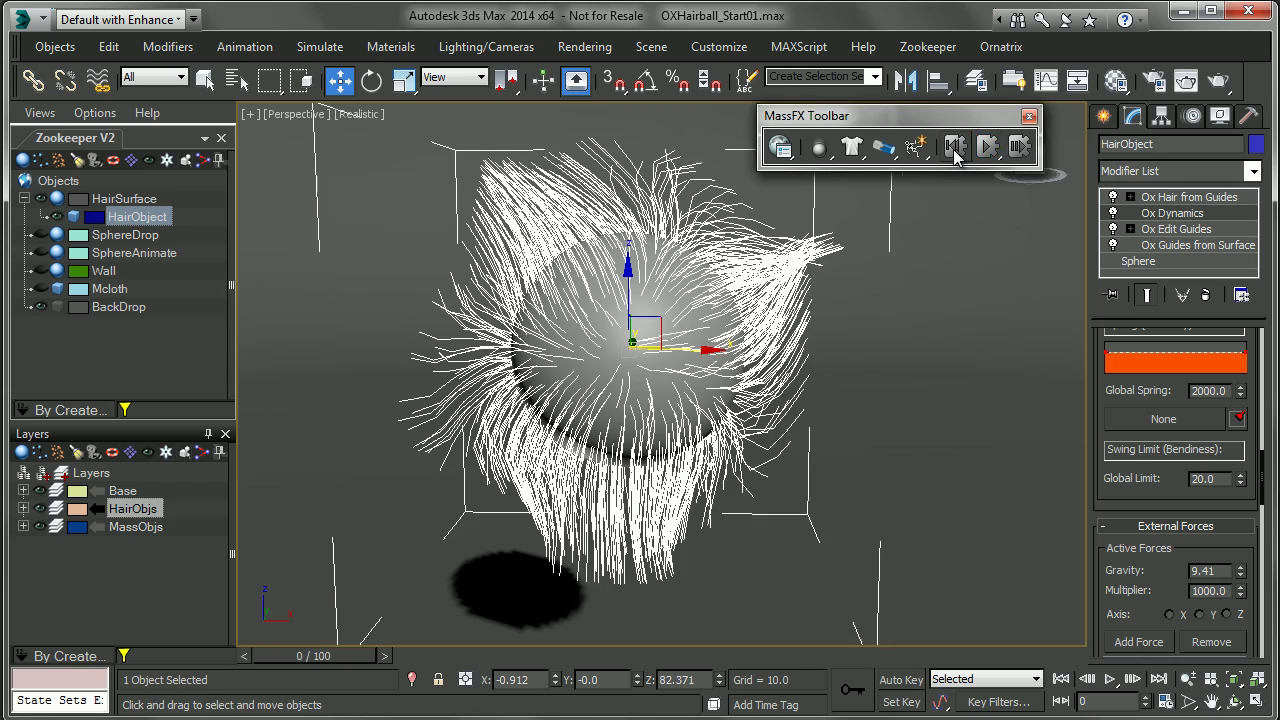
{"action": "left_click", "coordinate": [987, 147]}
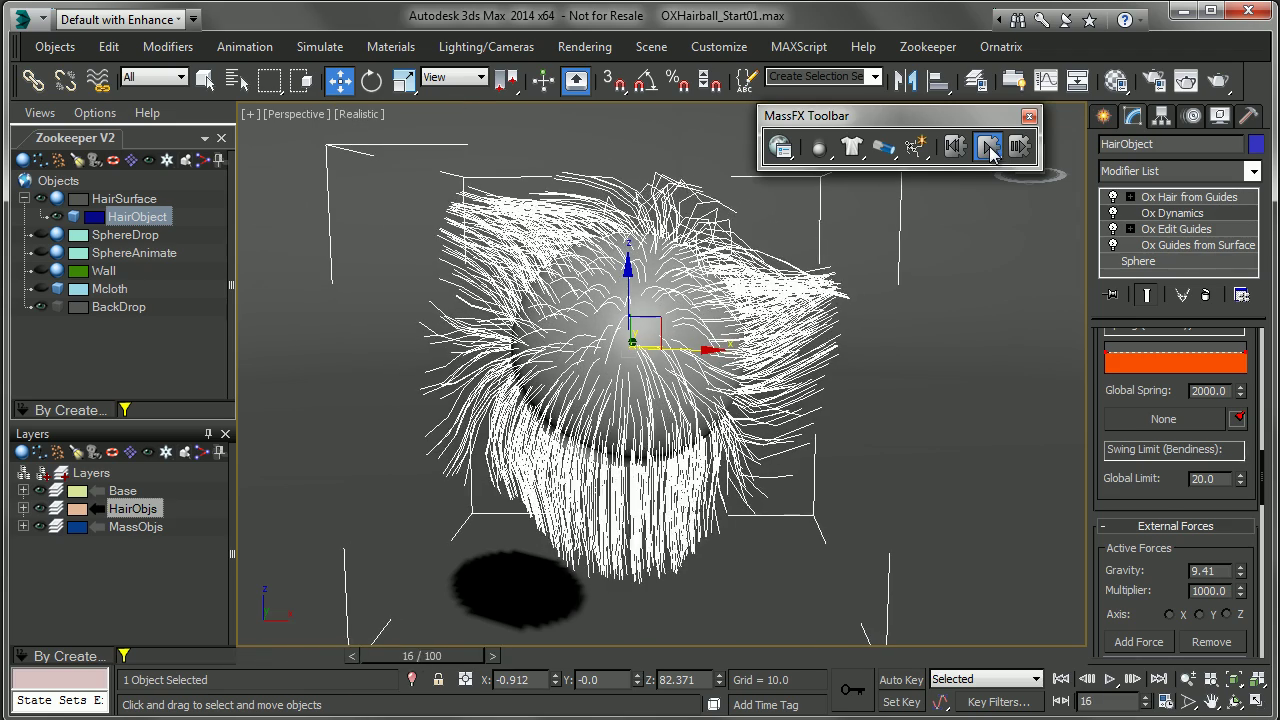
{"action": "left_click", "coordinate": [955, 147]}
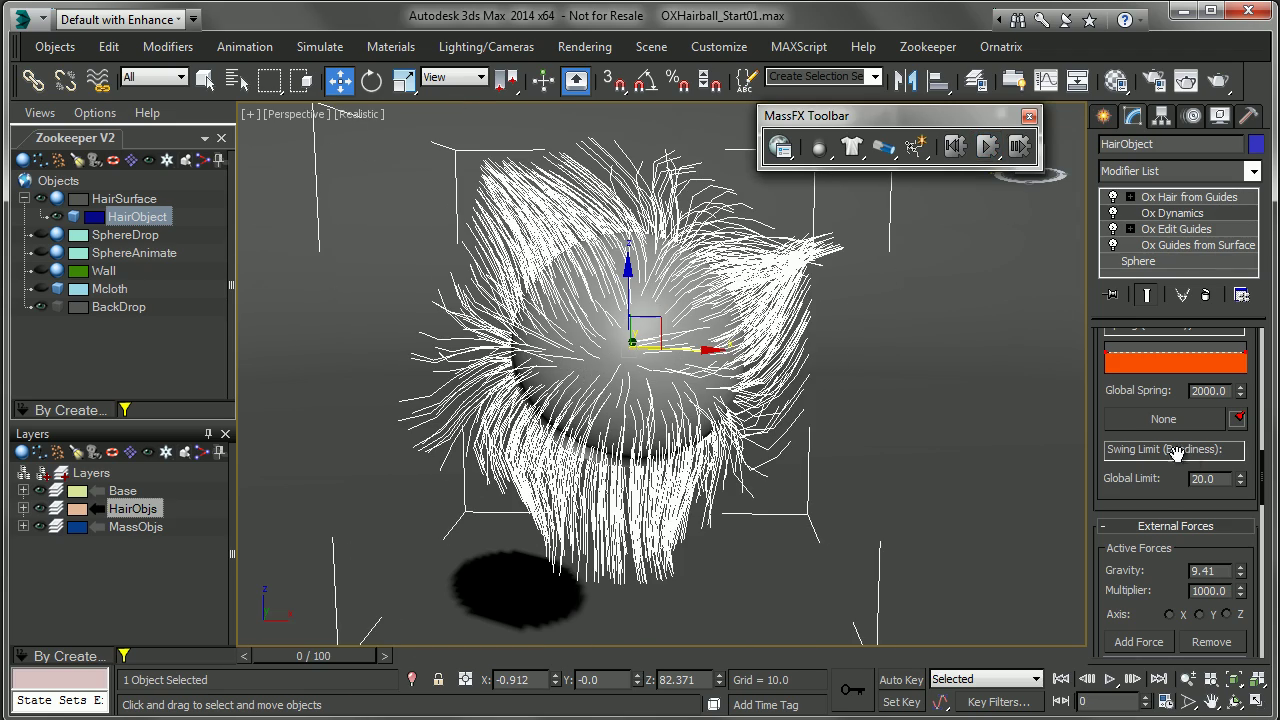
{"action": "double_click", "coordinate": [1219, 479]}
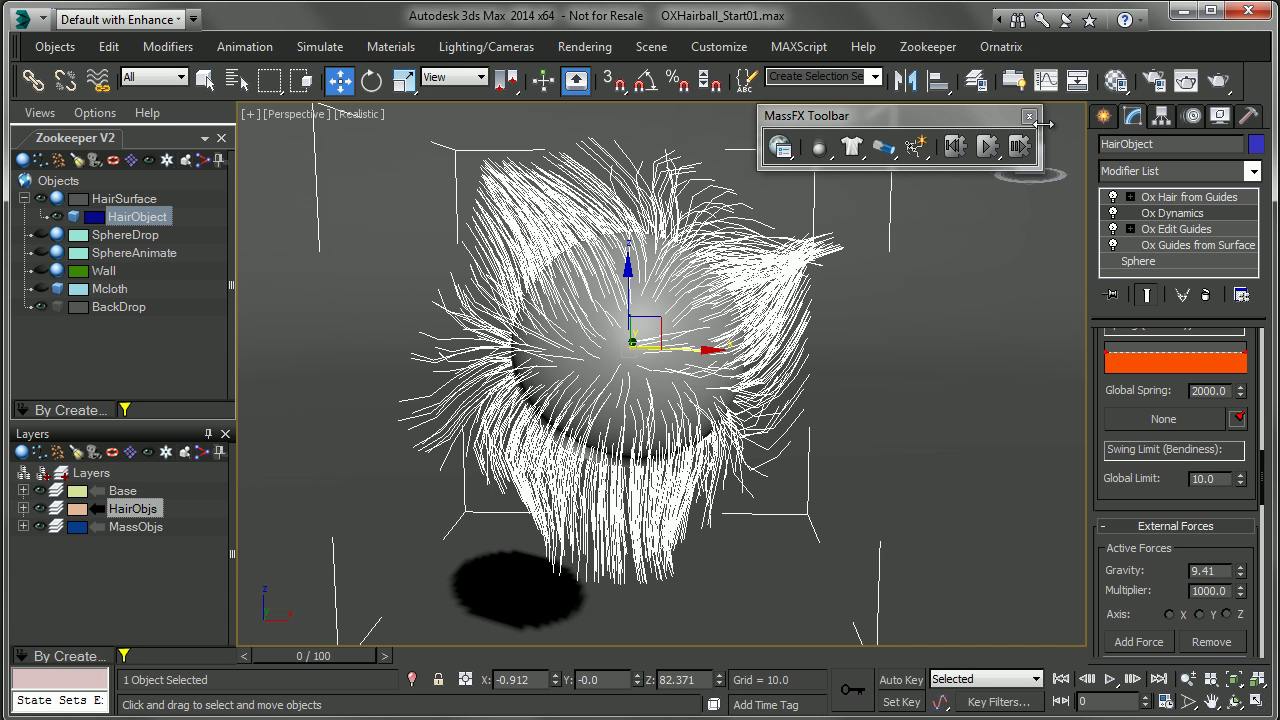
{"action": "left_click", "coordinate": [990, 147]}
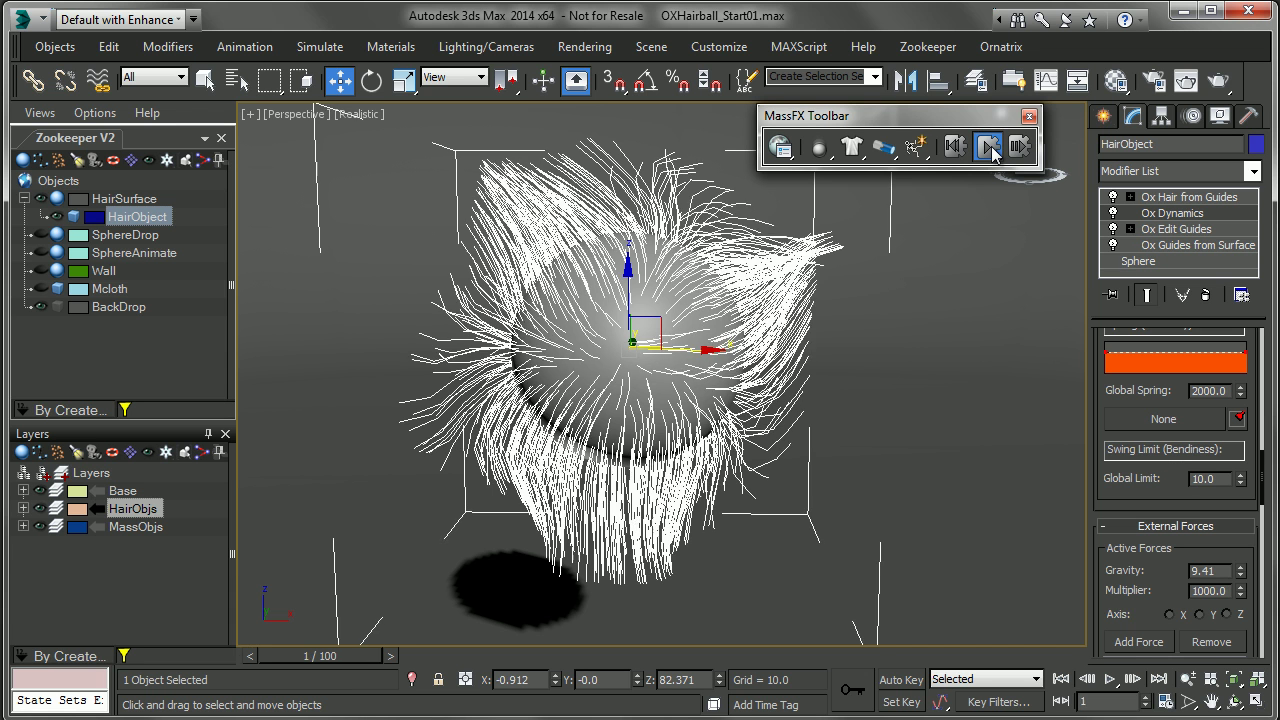
Step: Try Global Limit values of 5 and 100, settling on 10
{"action": "double_click", "coordinate": [1205, 479]}
{"action": "type", "text": "5"}
{"action": "key", "text": "Return"}
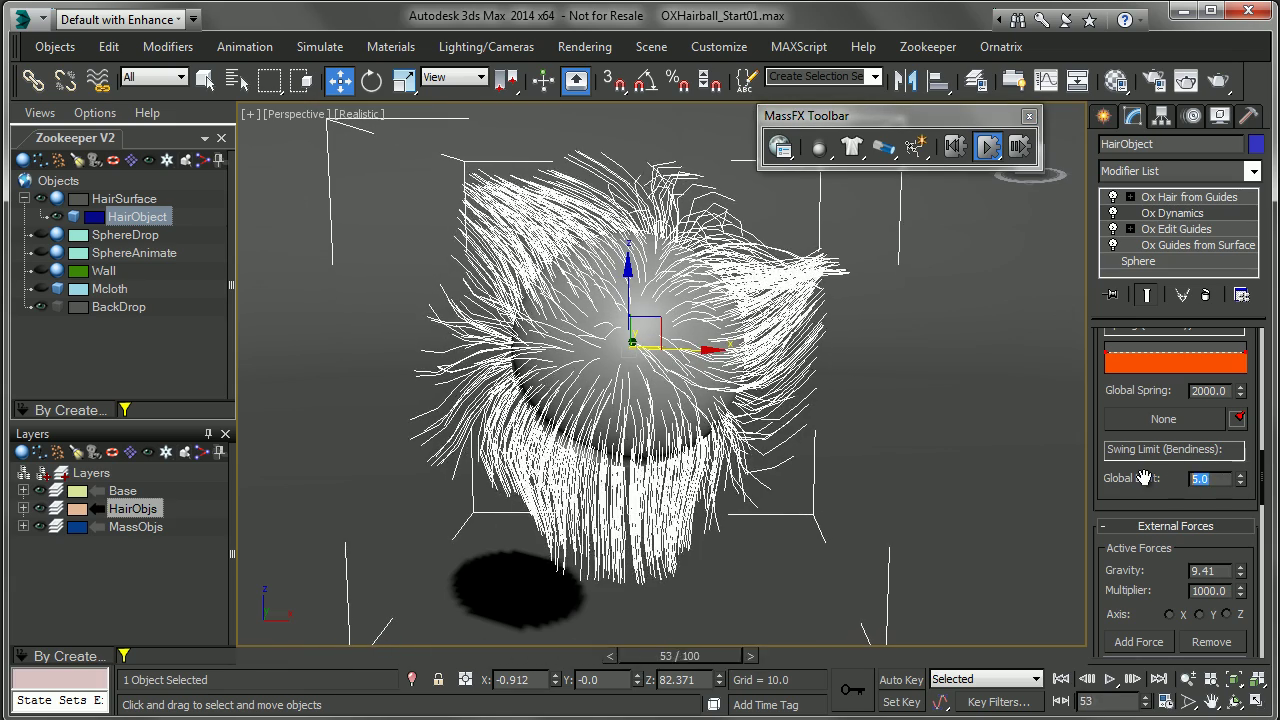
{"action": "type", "text": "100"}
{"action": "key", "text": "Return"}
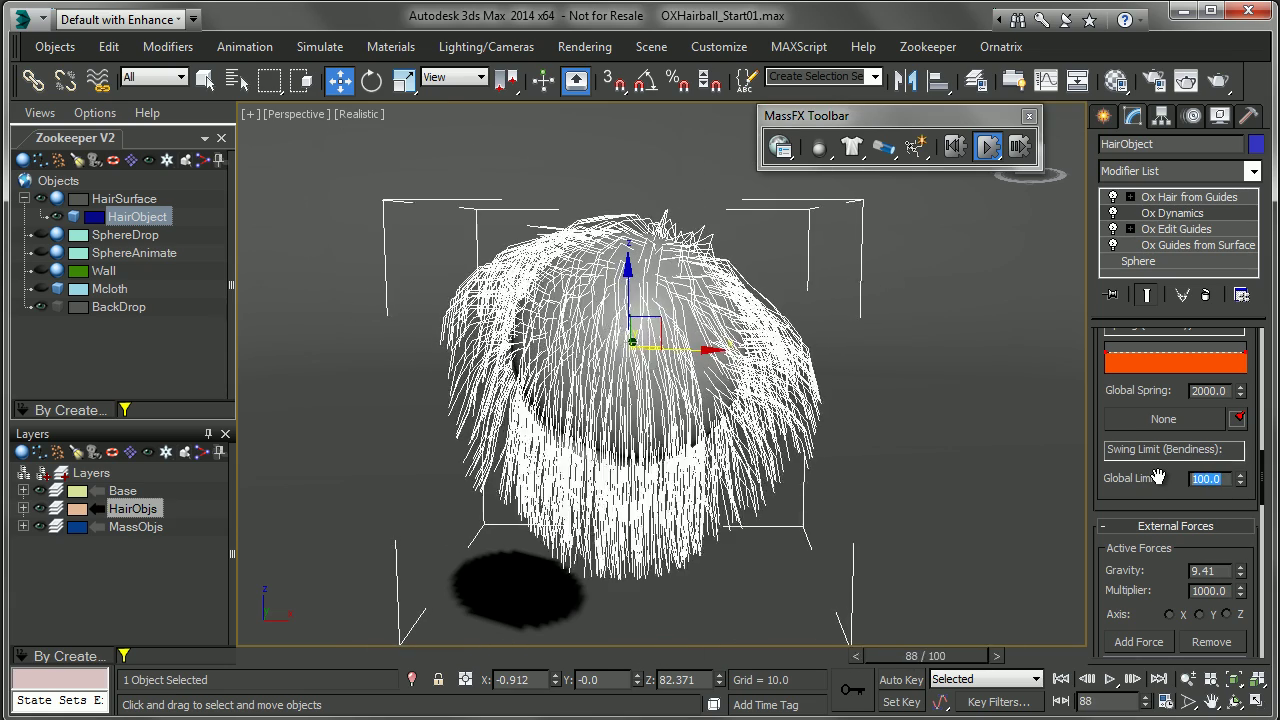
{"action": "type", "text": "10"}
{"action": "key", "text": "Return"}
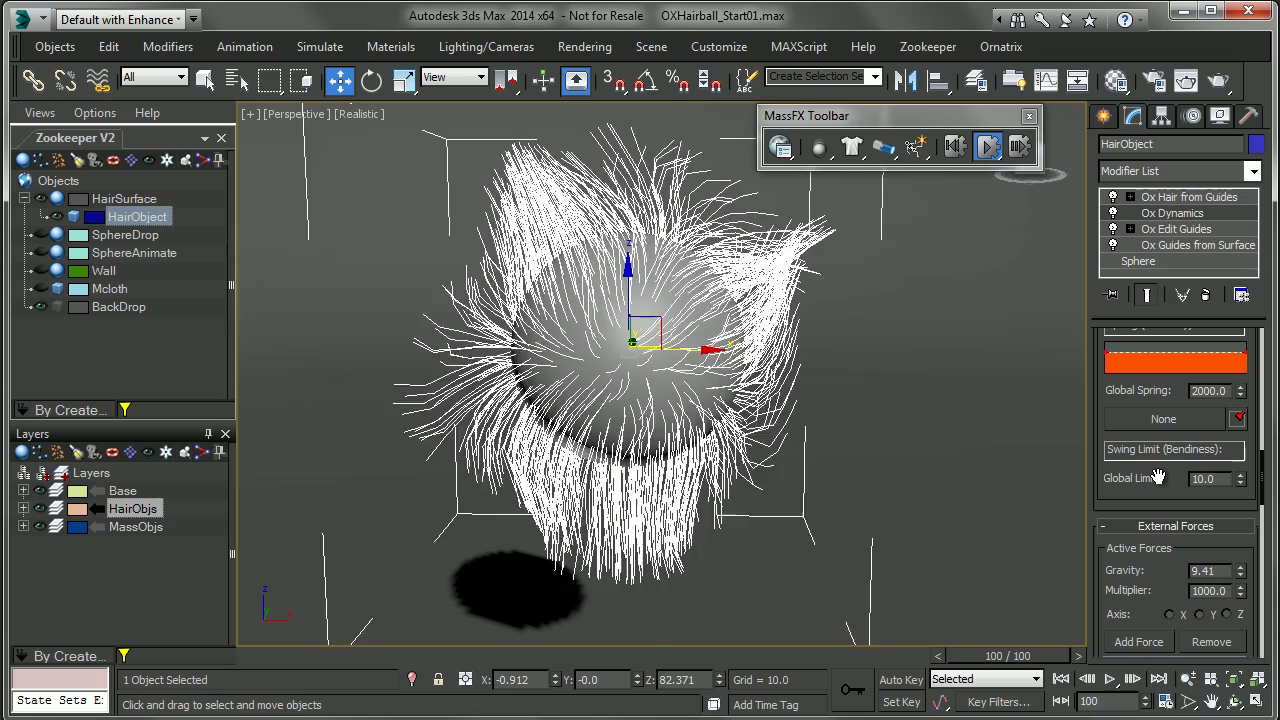
Step: Stop the simulation and turn off Ox Edit Guides with its light-bulb icon in the stack
{"action": "left_click", "coordinate": [988, 147]}
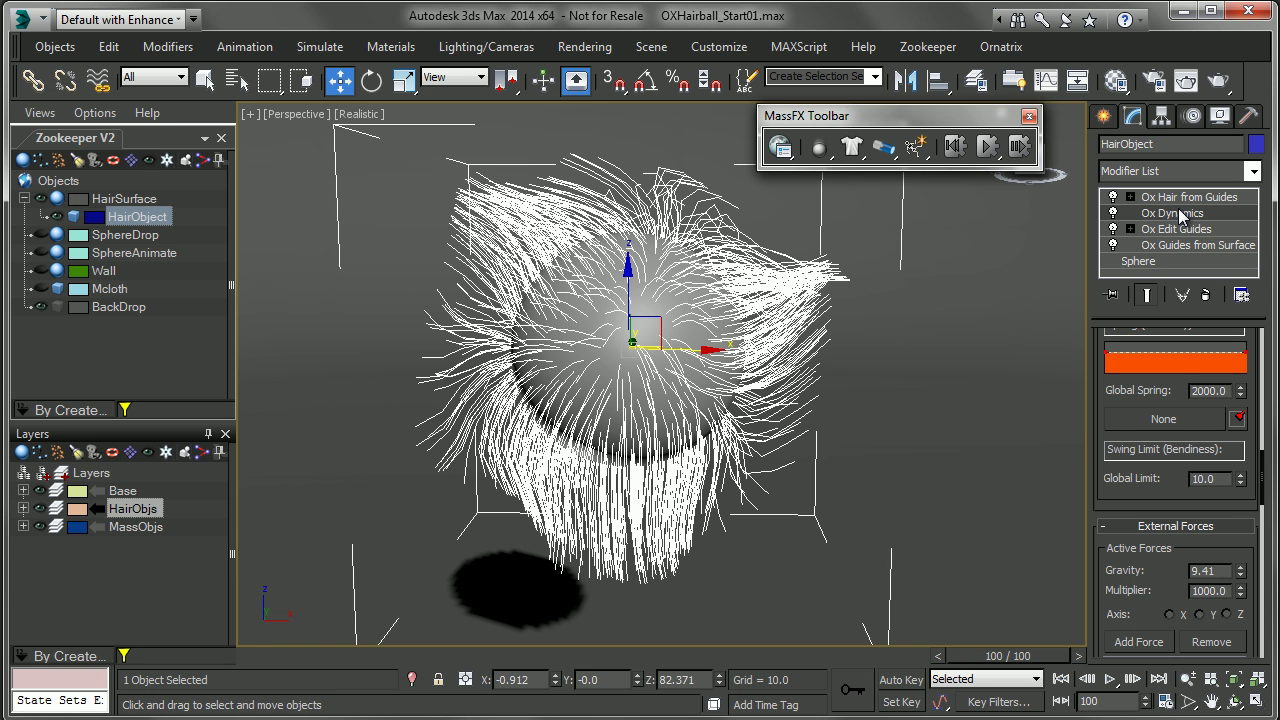
{"action": "left_click", "coordinate": [1113, 232]}
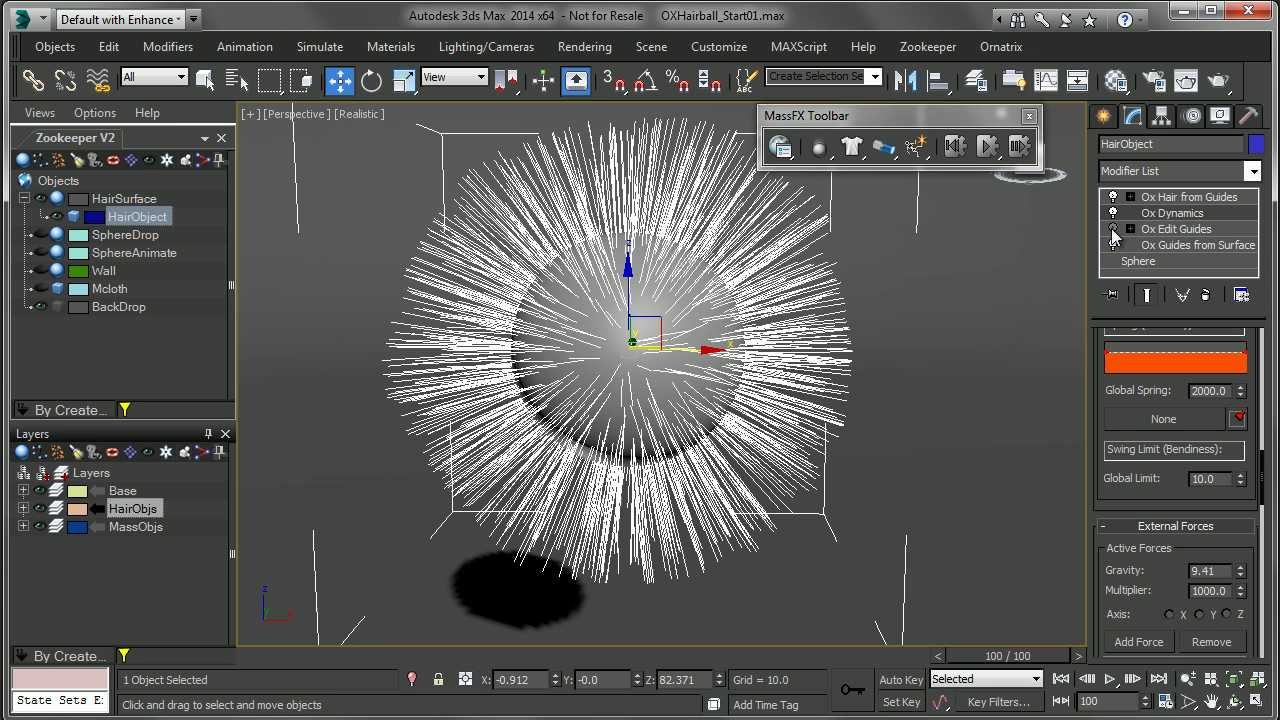
Step: Add Ox Strand Detail to the hair and set its viewport segments to 40
{"action": "left_click", "coordinate": [1187, 171]}
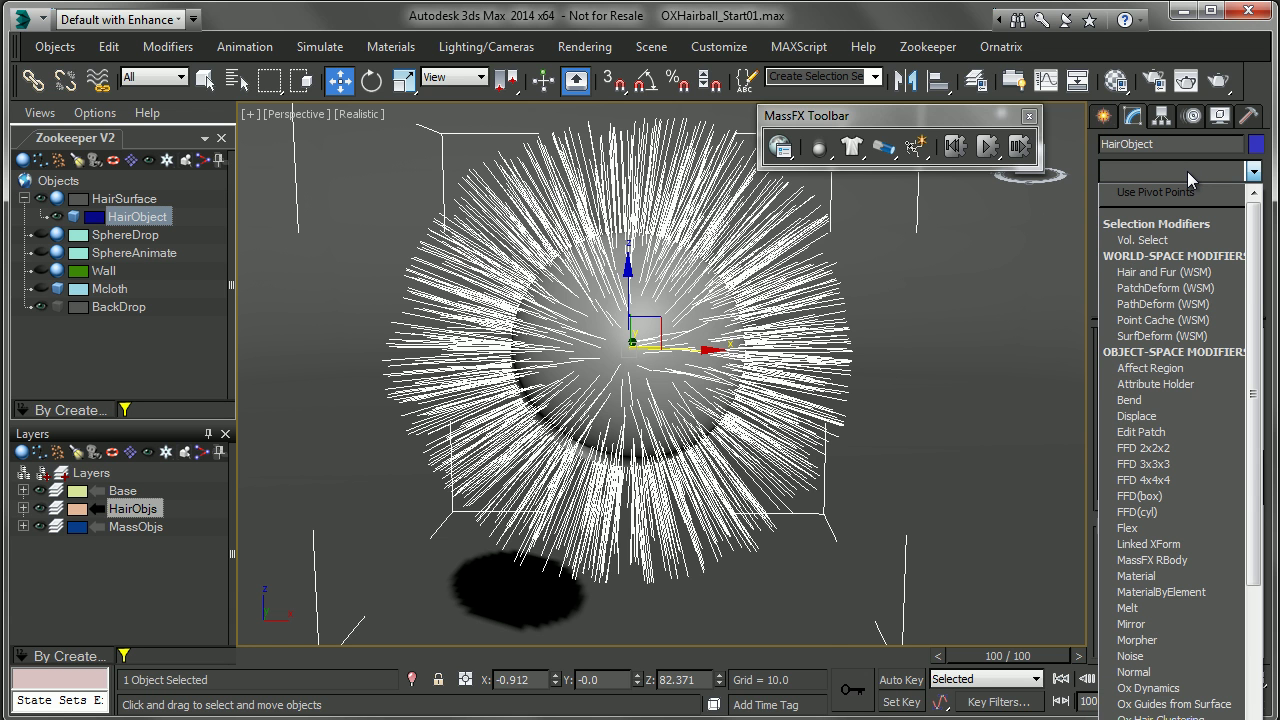
{"action": "key", "text": "o"}
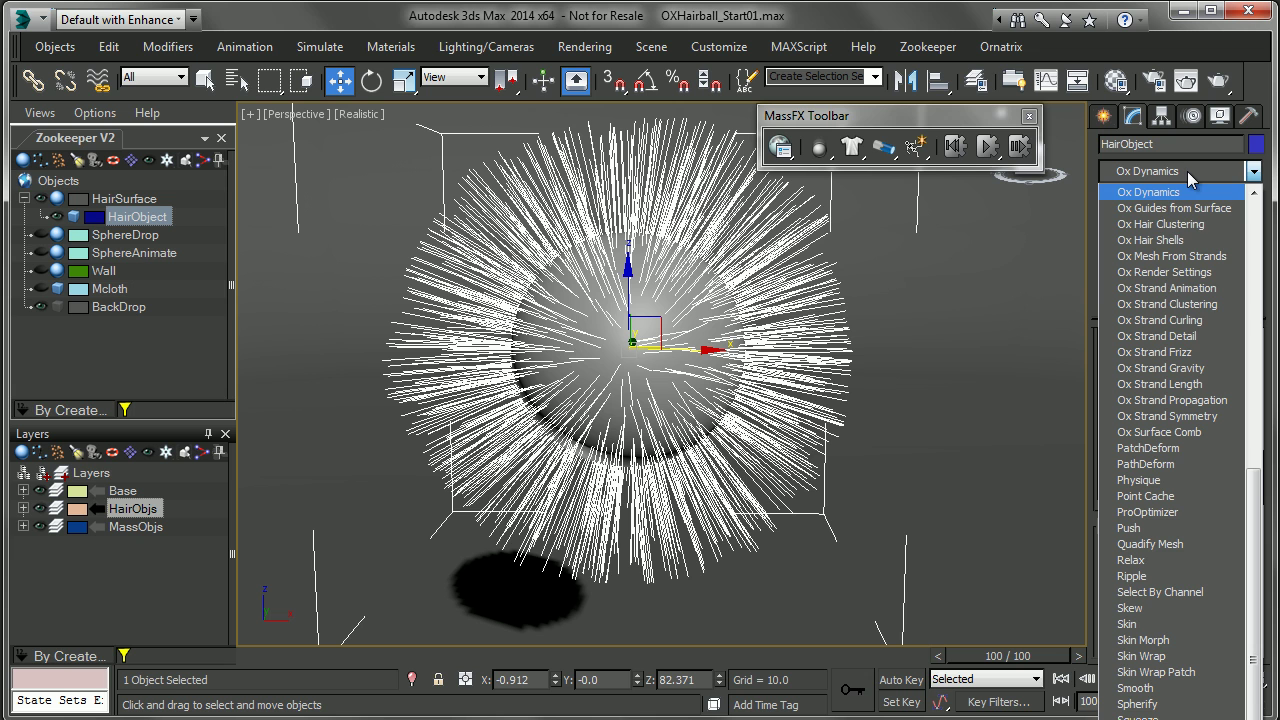
{"action": "left_click", "coordinate": [1175, 336]}
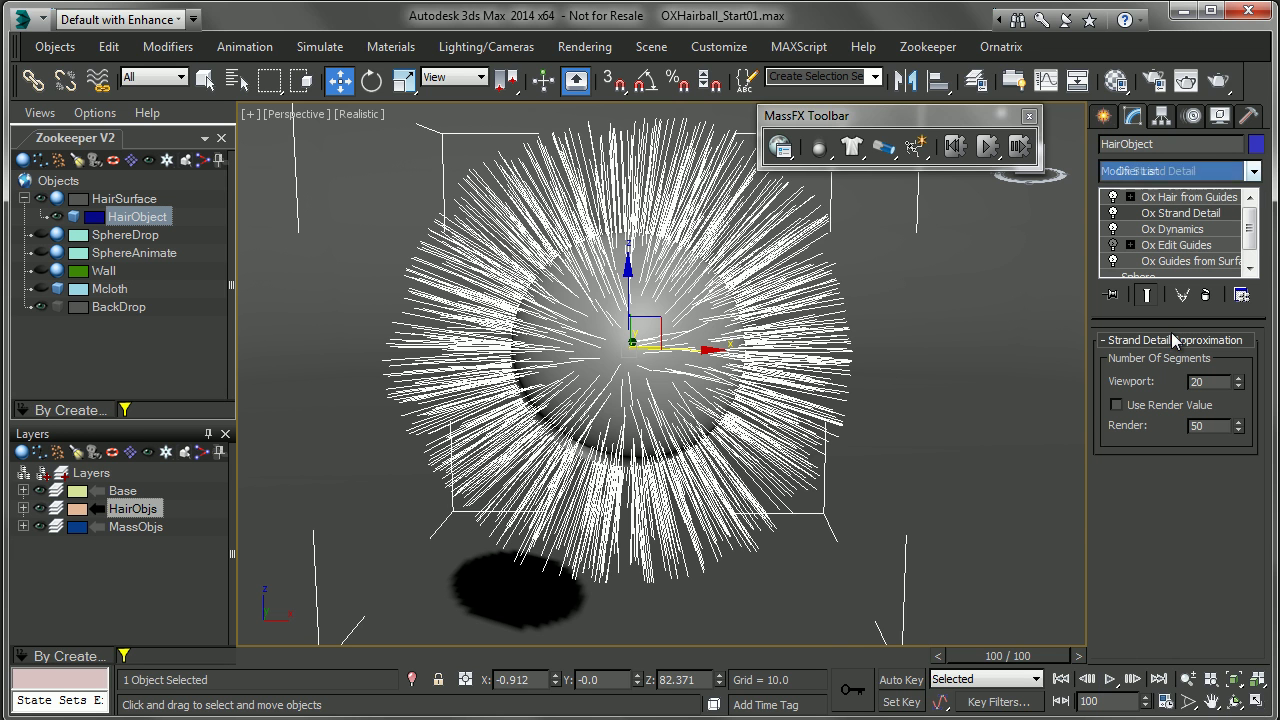
{"action": "double_click", "coordinate": [1218, 381]}
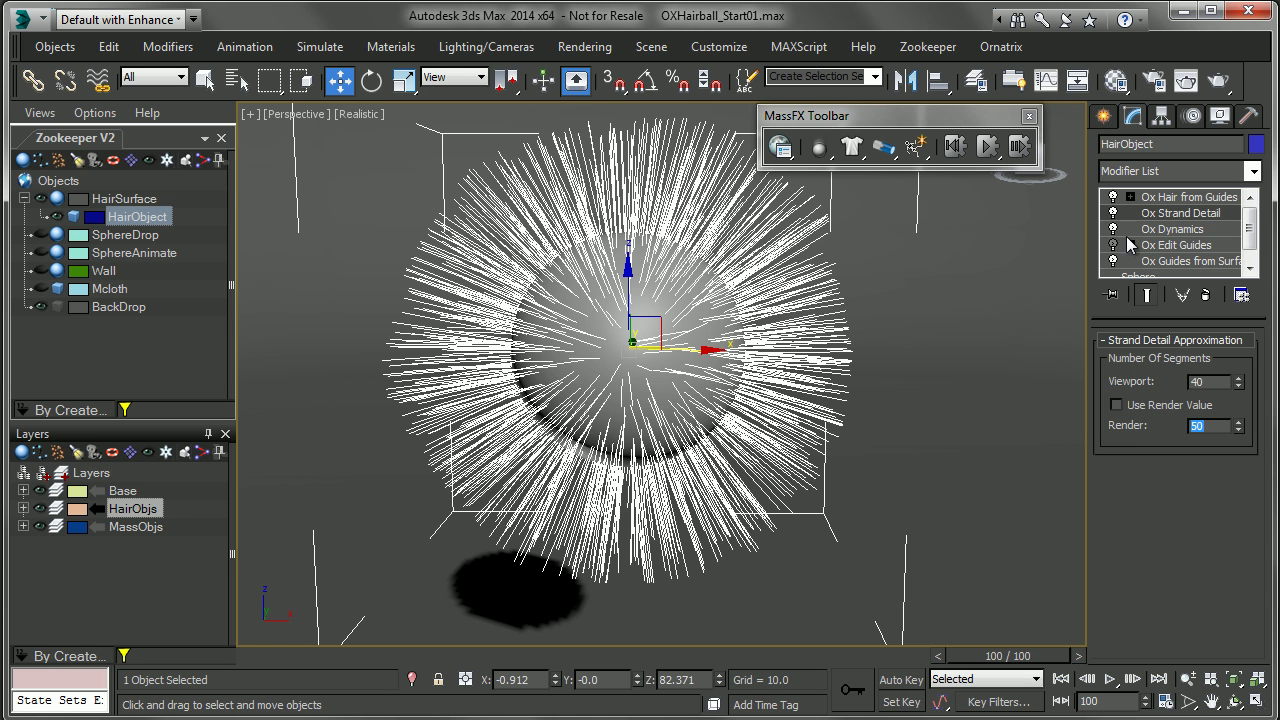
{"action": "left_click", "coordinate": [1172, 172]}
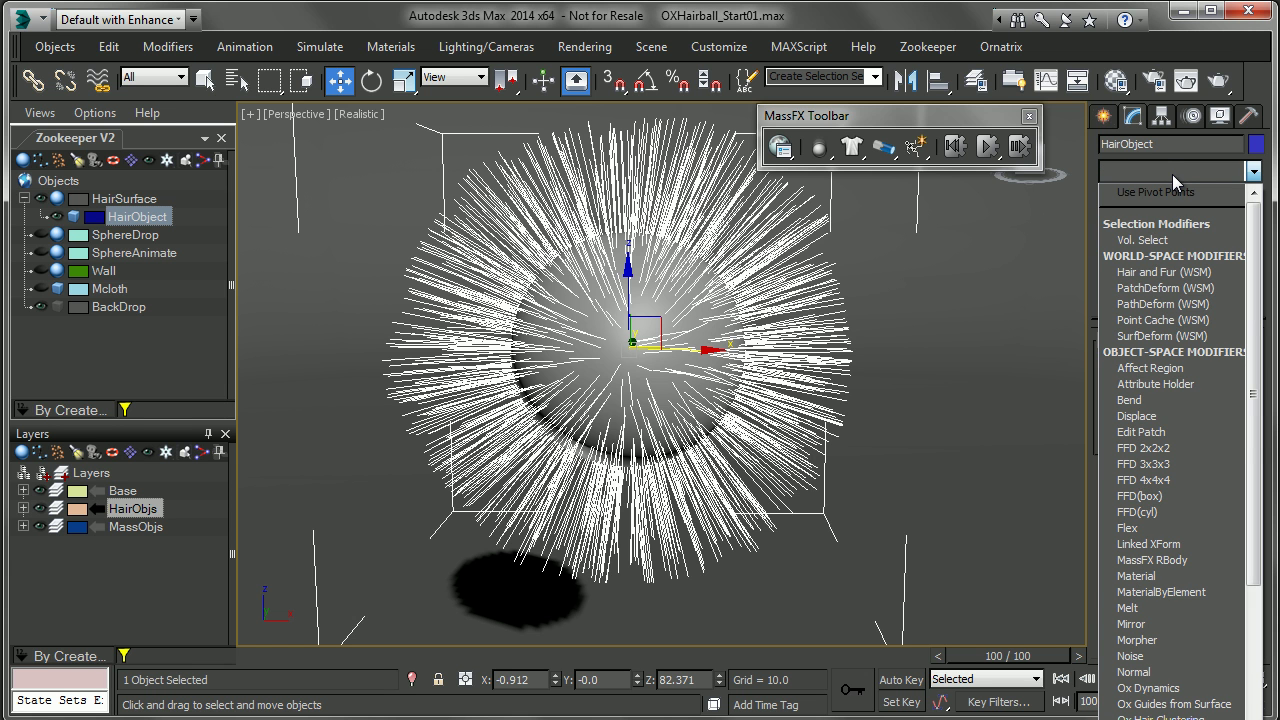
Step: Add Ox Strand Curling and raise its Global Parameters Phase to 3.72
{"action": "type", "text": "o"}
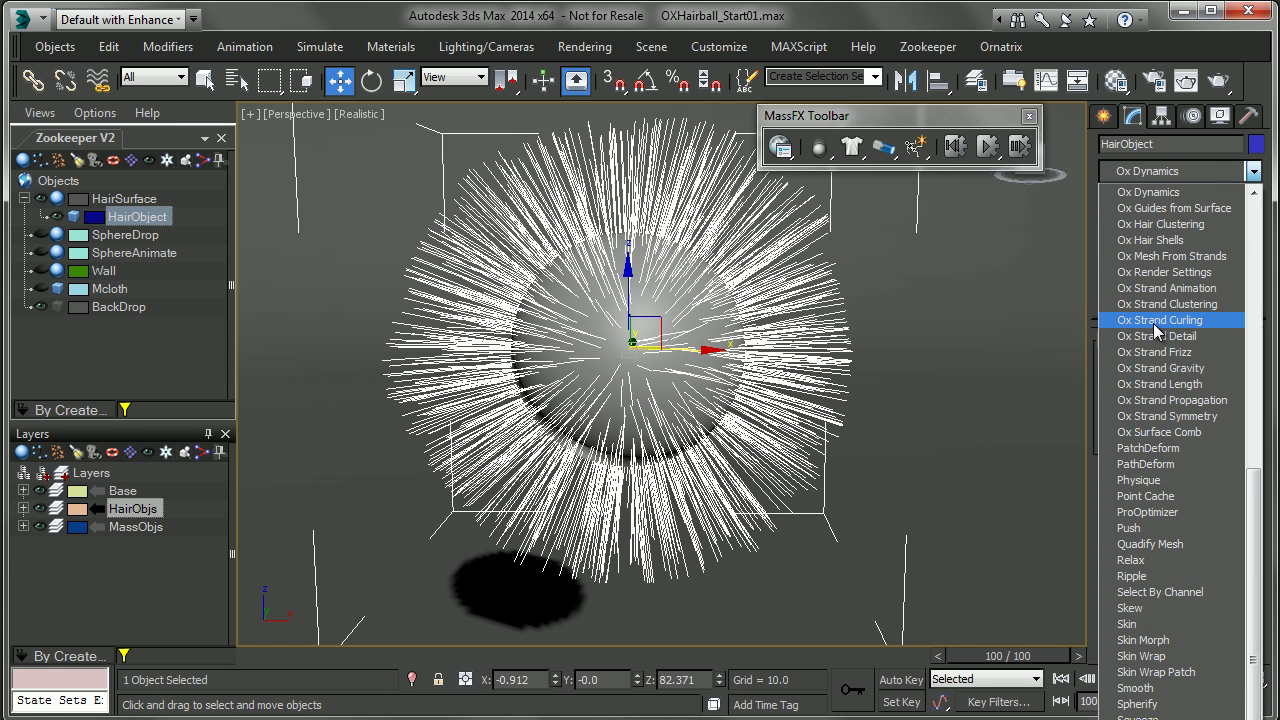
{"action": "left_click", "coordinate": [1153, 322]}
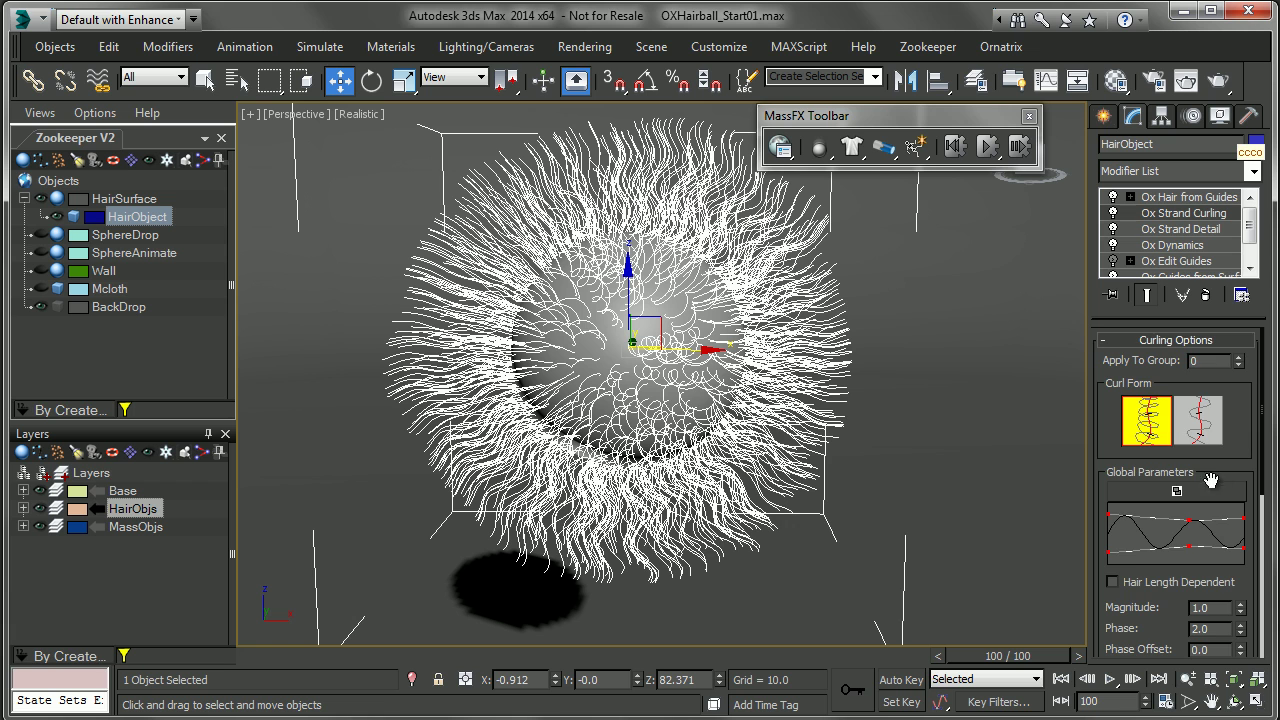
{"action": "scroll", "coordinate": [1136, 473], "scroll_direction": "down", "scroll_amount": 3}
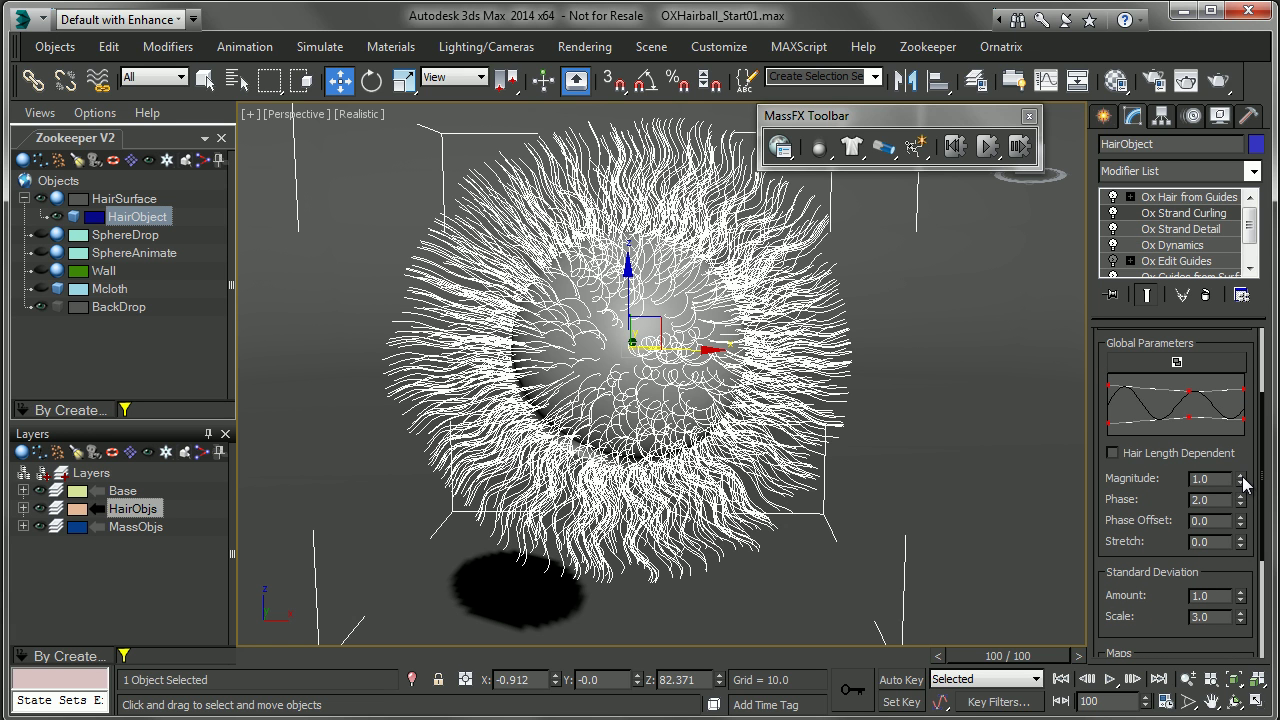
{"action": "left_click_drag", "start_coordinate": [1241, 500], "coordinate": [1244, 411]}
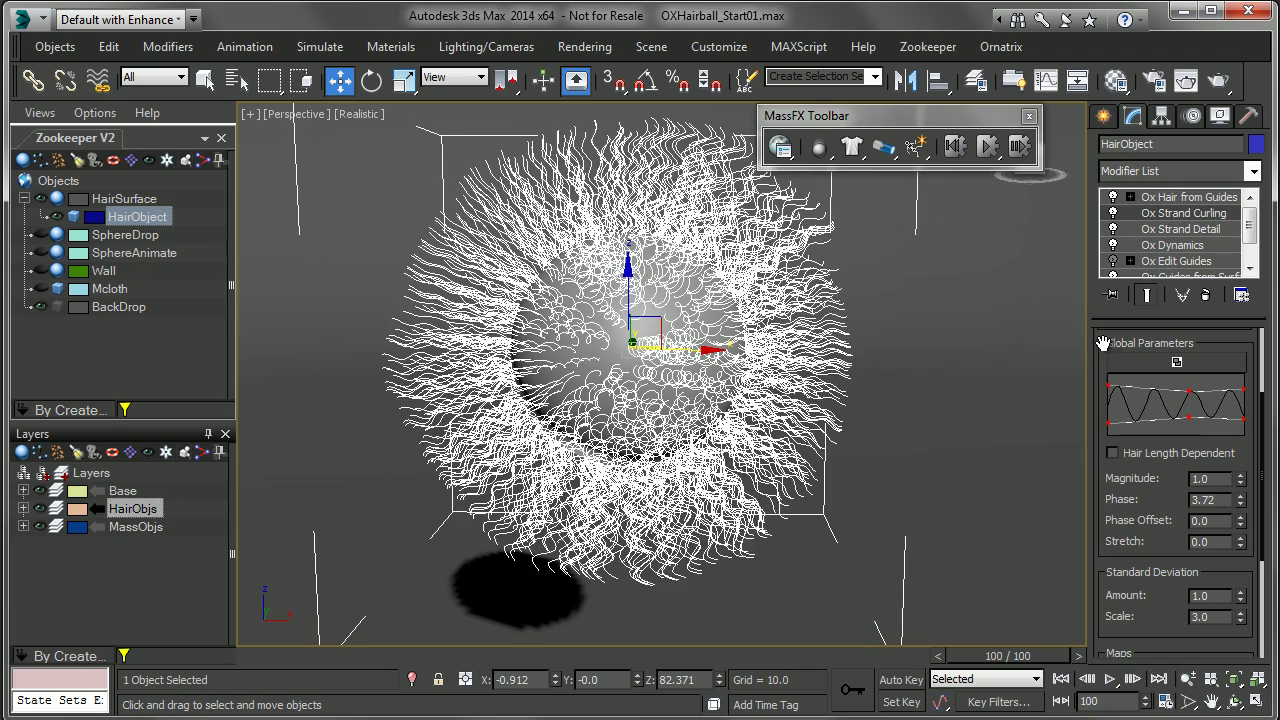
{"action": "scroll", "coordinate": [1106, 345], "scroll_direction": "up", "scroll_amount": 3}
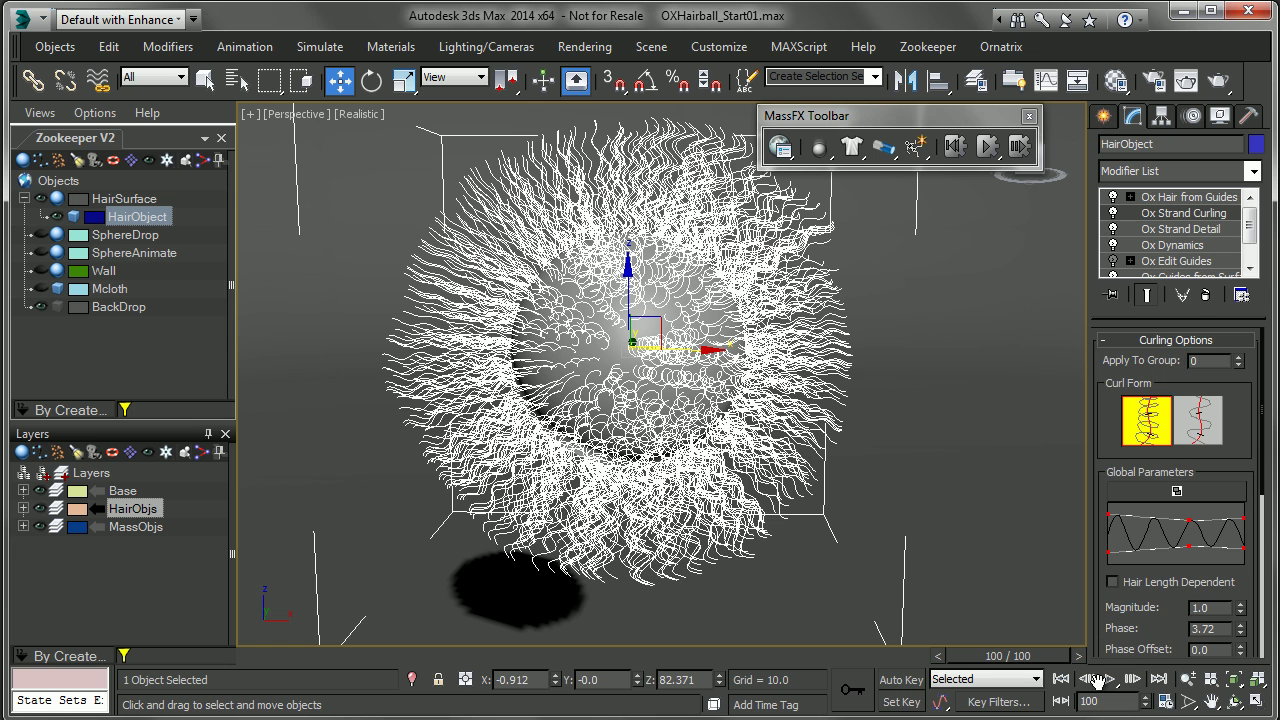
Step: With Ox Dynamics selected, run the hair simulation and reset it to its start
{"action": "left_click", "coordinate": [1190, 250]}
{"action": "left_click", "coordinate": [986, 147]}
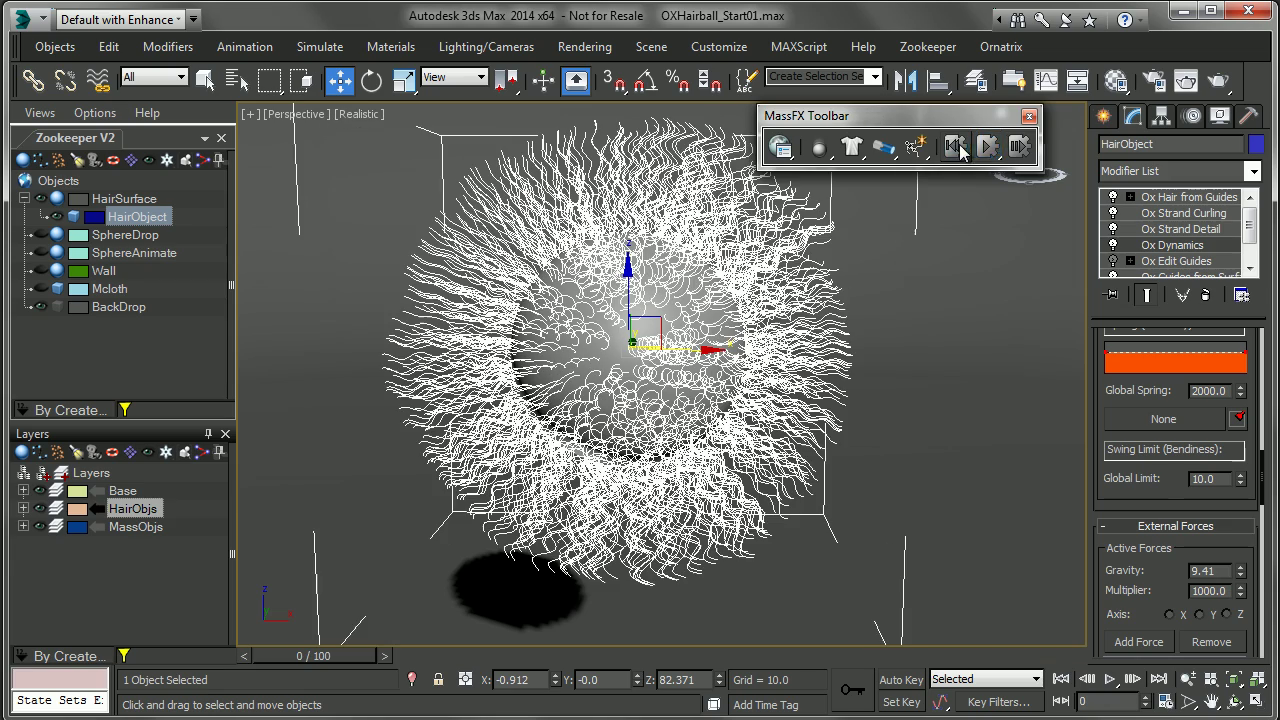
{"action": "left_click", "coordinate": [988, 147]}
{"action": "left_click", "coordinate": [988, 147]}
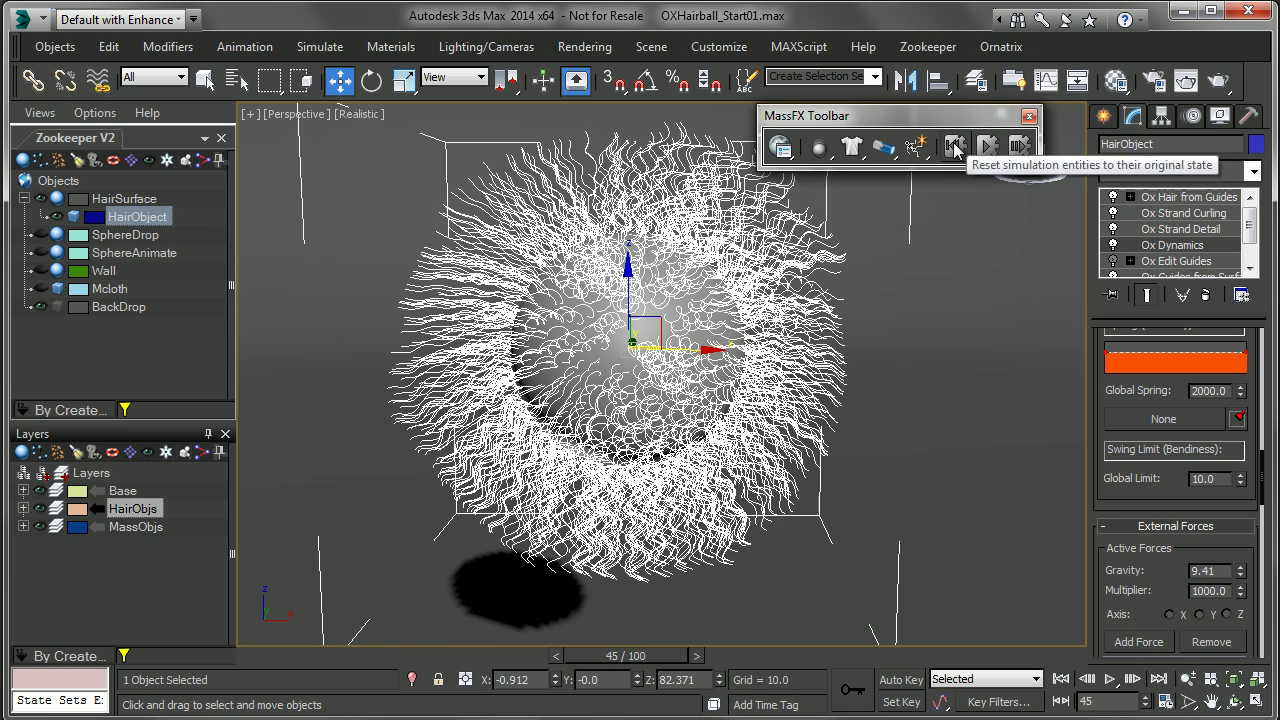
{"action": "left_click", "coordinate": [955, 147]}
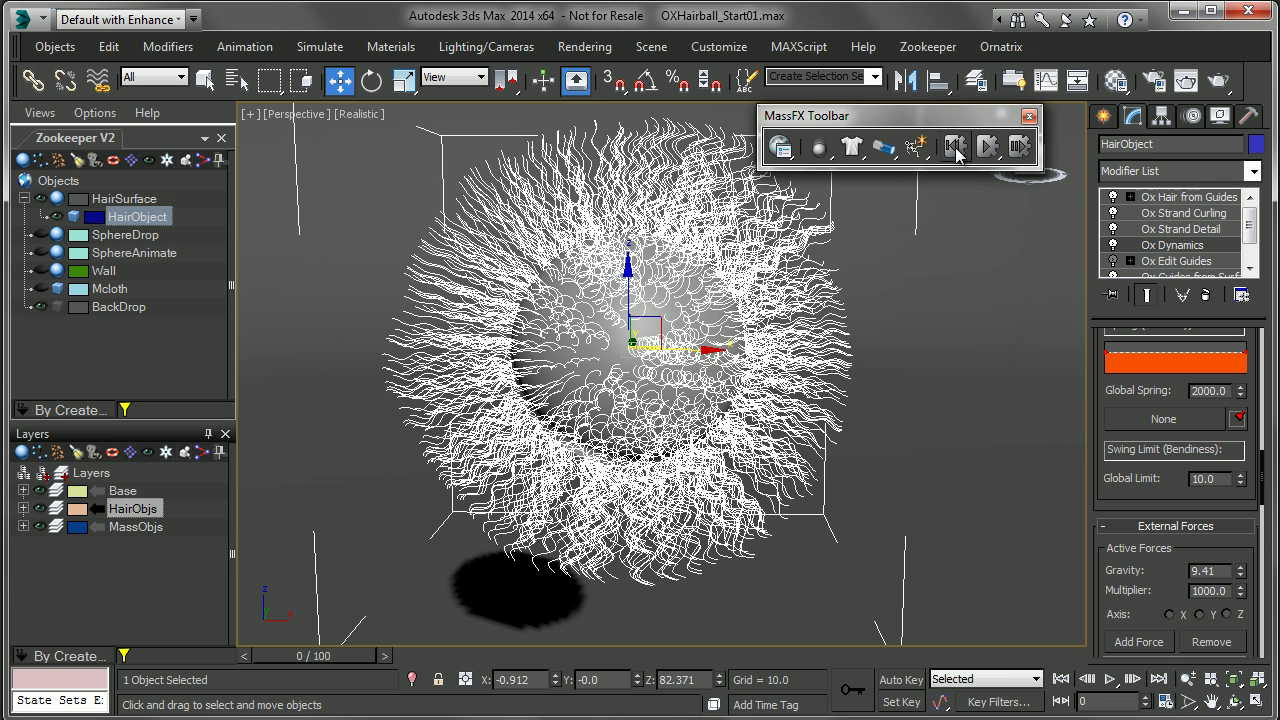
Step: Restart the simulation and set the Ox Dynamics Global Limit to 90
{"action": "left_click", "coordinate": [987, 148]}
{"action": "left_click", "coordinate": [1130, 477]}
{"action": "type", "text": "90"}
{"action": "key", "text": "Return"}
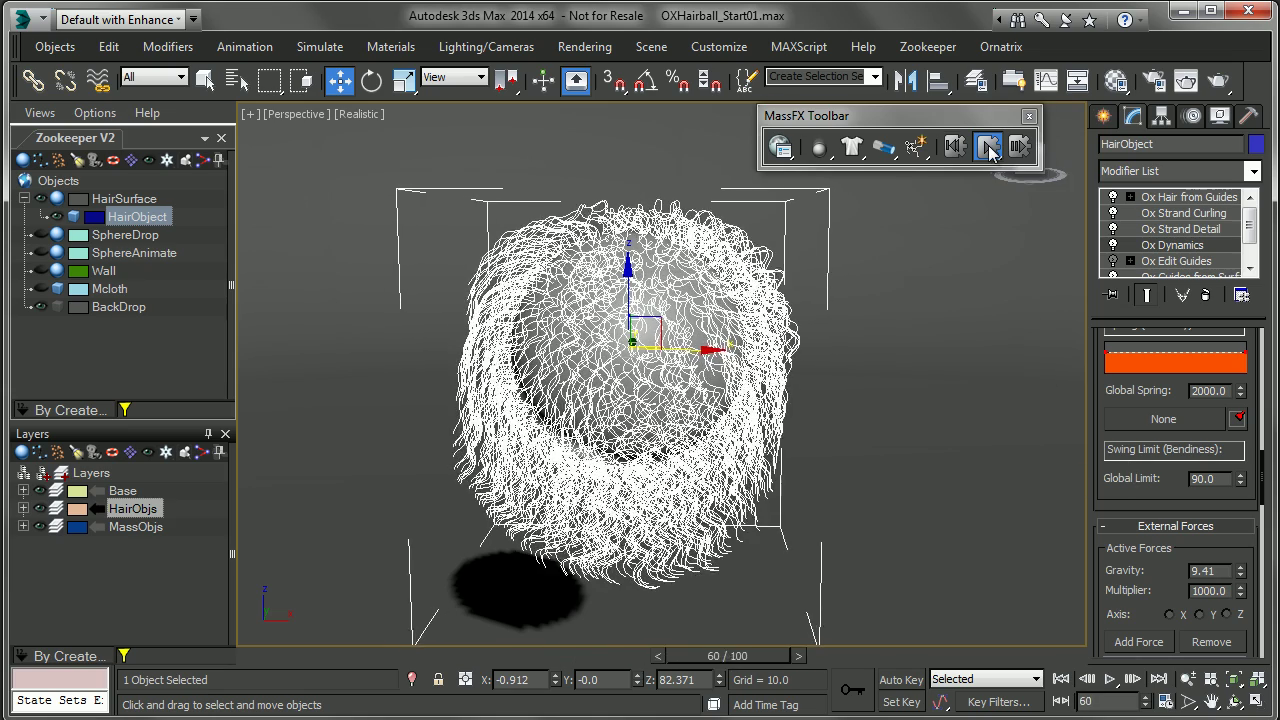
Step: Reset the simulation to frame 0 and remove the Ox Strand Curling and Ox Strand Detail modifiers
{"action": "left_click", "coordinate": [955, 147]}
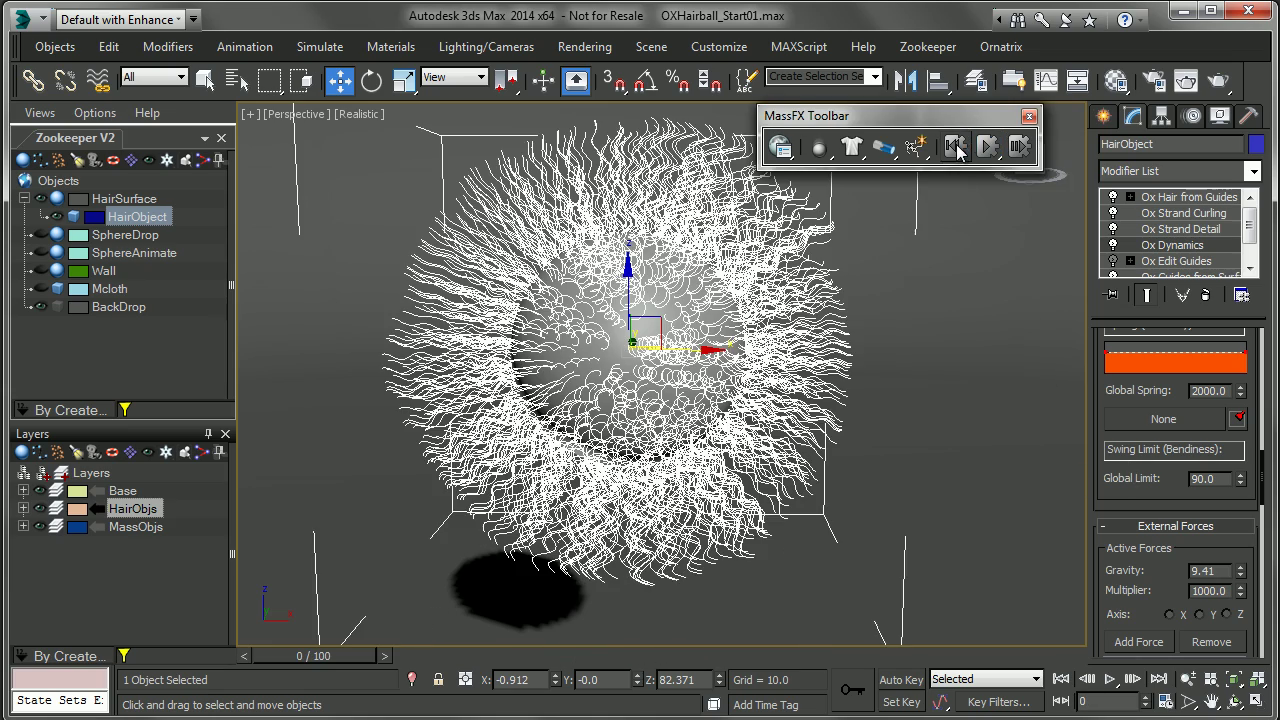
{"action": "left_click", "coordinate": [1182, 214]}
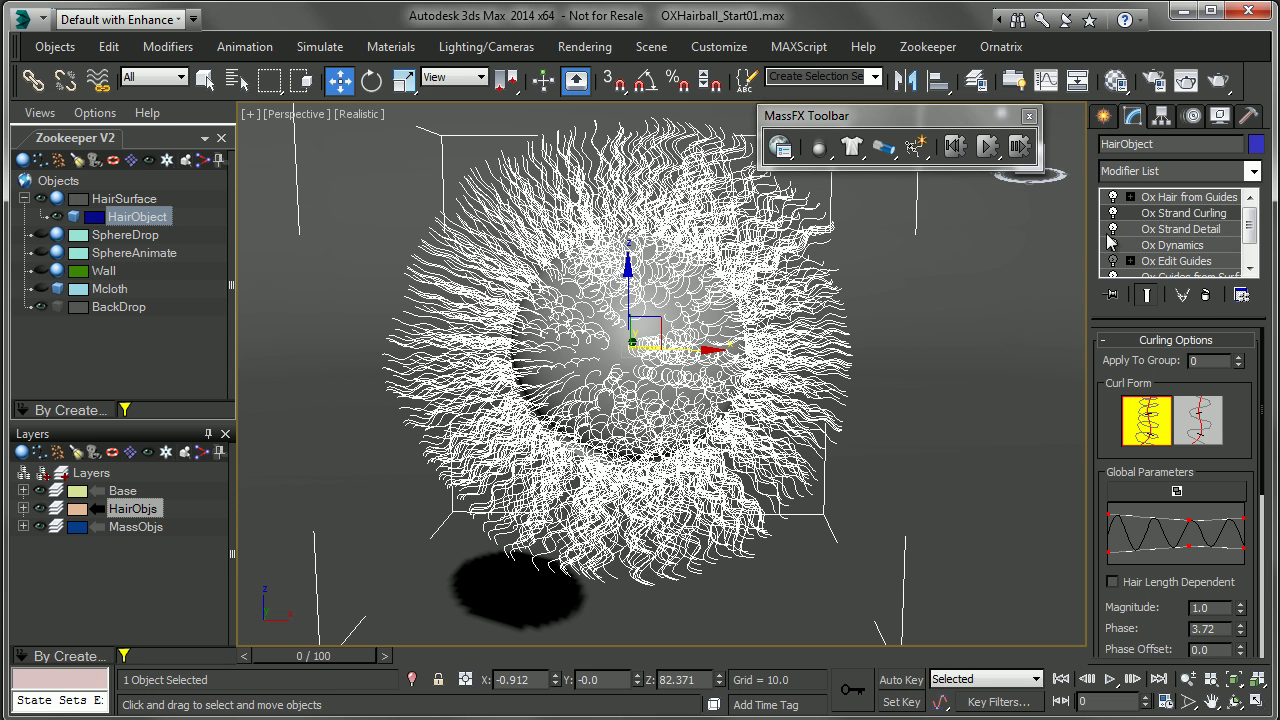
{"action": "left_click", "coordinate": [1205, 295]}
{"action": "left_click", "coordinate": [1205, 296]}
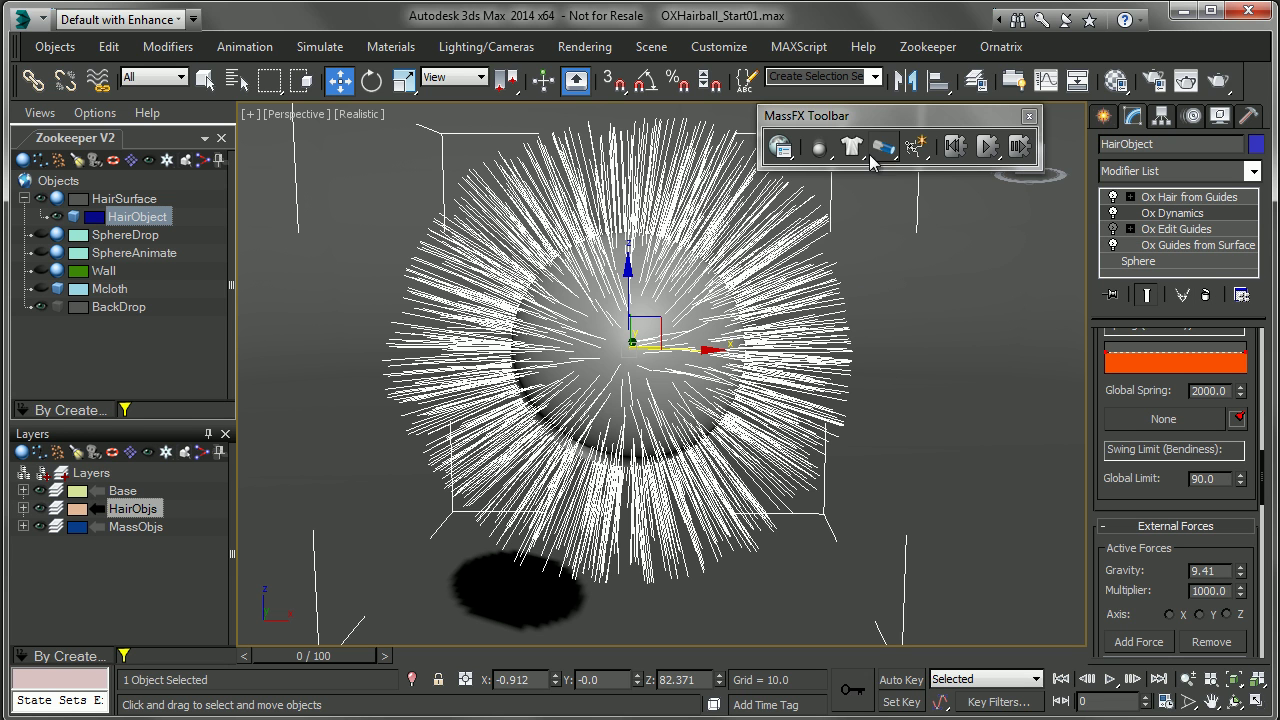
Step: Move the MassFX panel aside and select the green SphereDrop sphere above the hairball
{"action": "left_click_drag", "start_coordinate": [896, 119], "coordinate": [931, 124]}
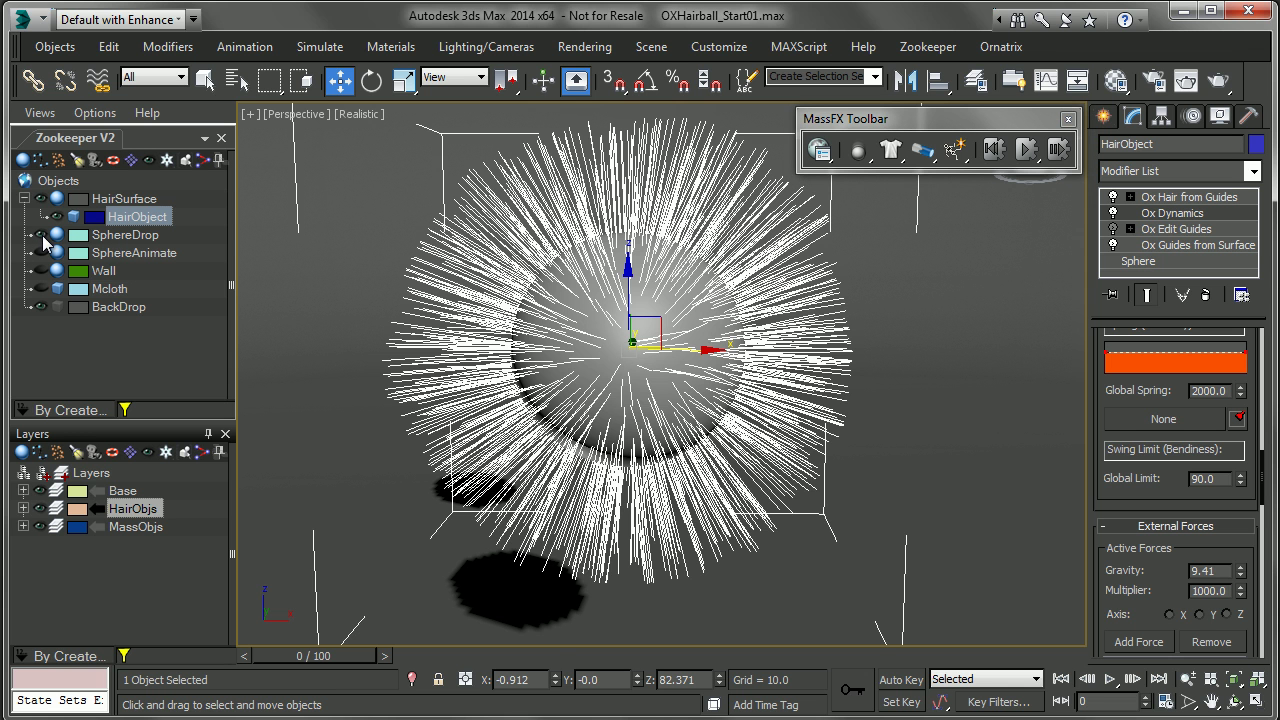
{"action": "left_click", "coordinate": [697, 364]}
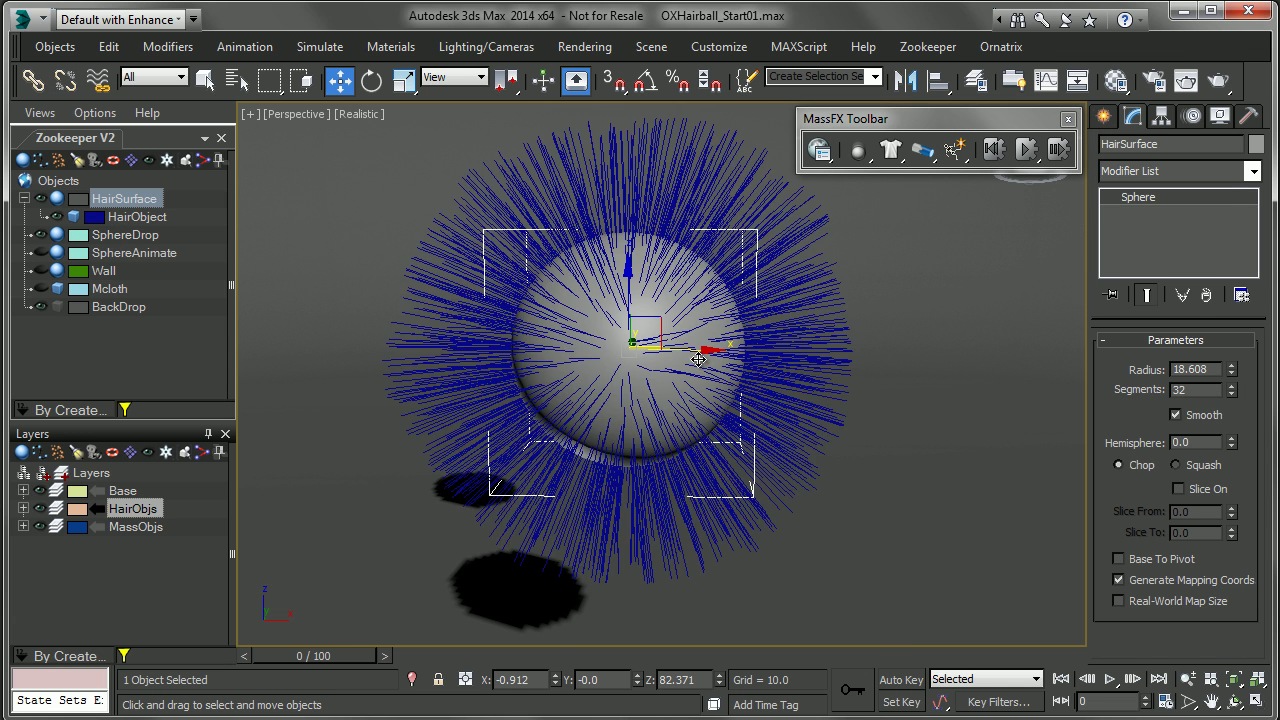
{"action": "scroll", "coordinate": [700, 370], "scroll_direction": "down", "scroll_amount": 5}
{"action": "left_click", "coordinate": [735, 326]}
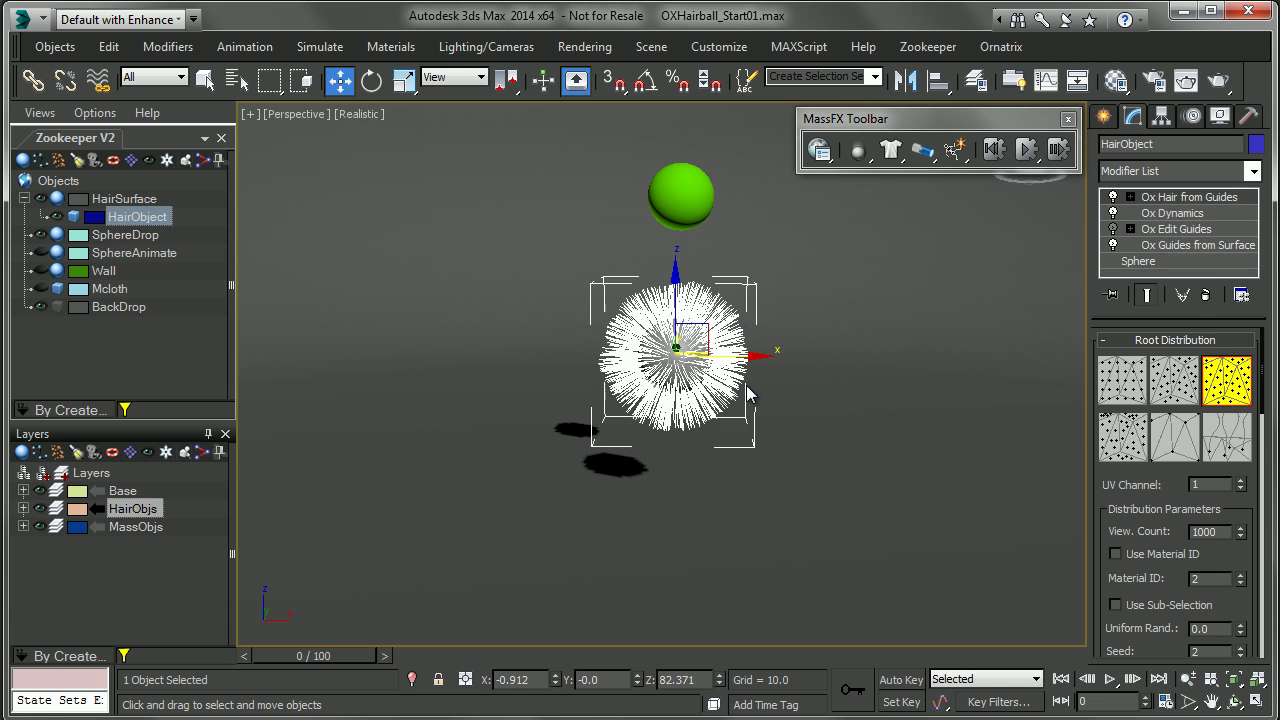
{"action": "left_click", "coordinate": [835, 323]}
{"action": "left_click", "coordinate": [657, 193]}
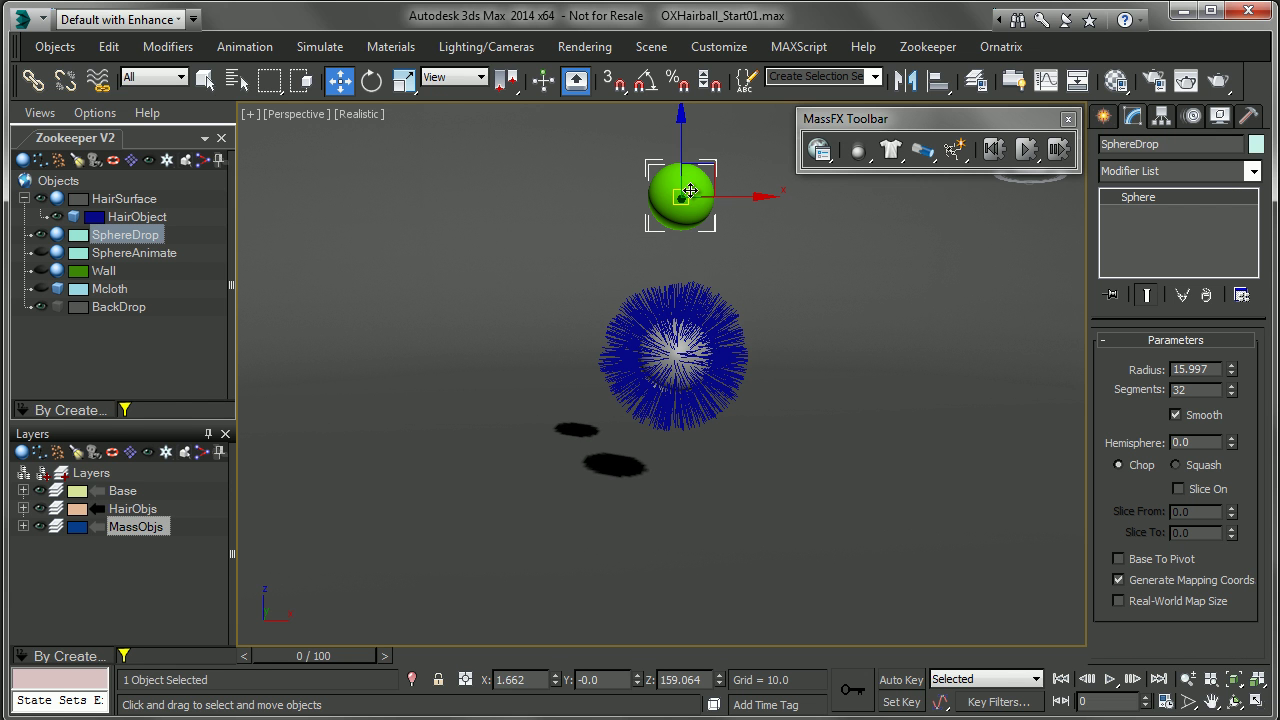
{"action": "scroll", "coordinate": [779, 423], "scroll_direction": "up", "scroll_amount": 3}
{"action": "mouse_move", "coordinate": [779, 423]}
{"action": "middle_mouse_down", "text": "alt"}
{"action": "mouse_move", "coordinate": [797, 477]}
{"action": "mouse_move", "coordinate": [779, 430]}
{"action": "middle_mouse_up", "text": "alt"}
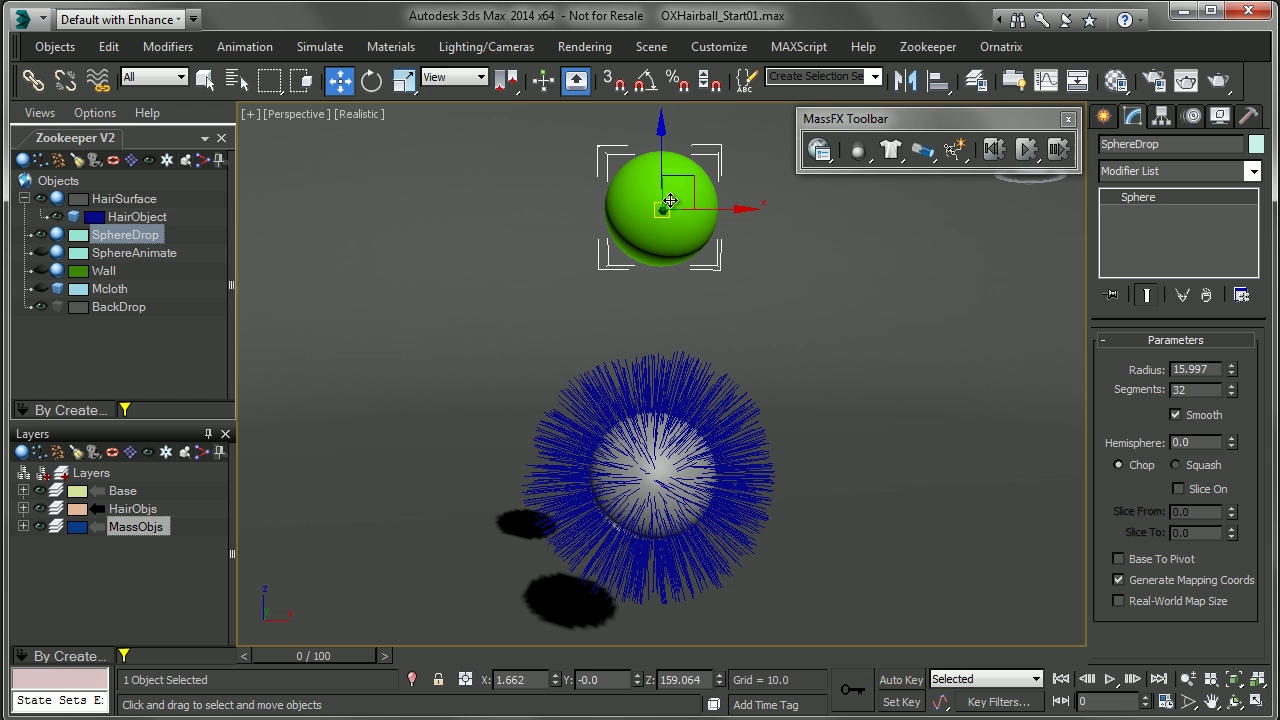
Step: Make SphereDrop a dynamic rigid body, run the drop, and set the hair's Global Limit to 10
{"action": "left_click", "coordinate": [858, 152]}
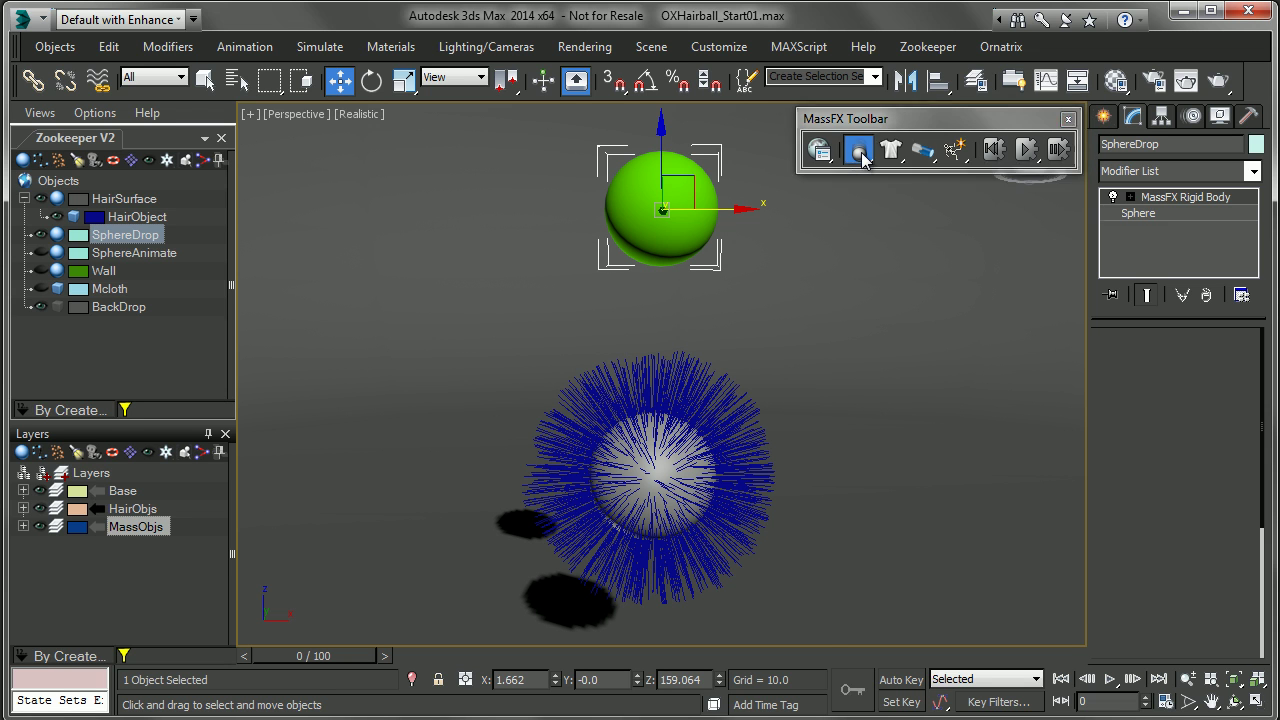
{"action": "left_click", "coordinate": [1031, 157]}
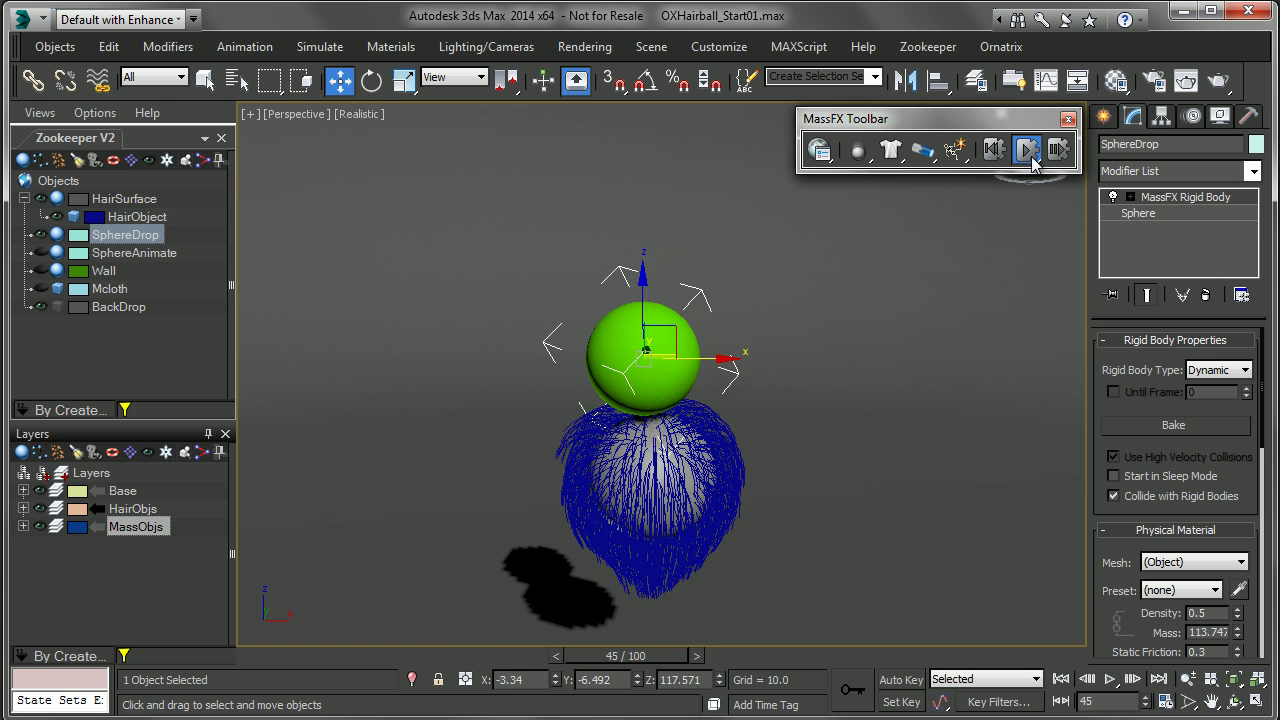
{"action": "left_click", "coordinate": [727, 457]}
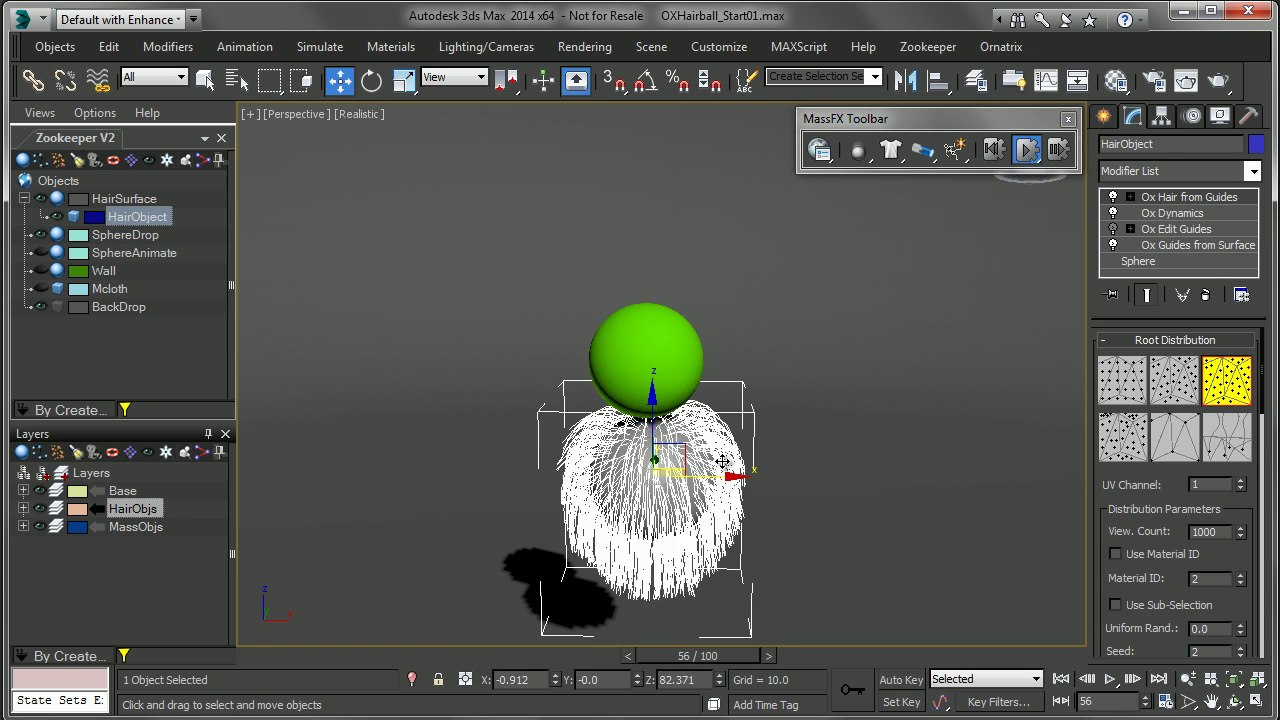
{"action": "left_click", "coordinate": [1175, 215]}
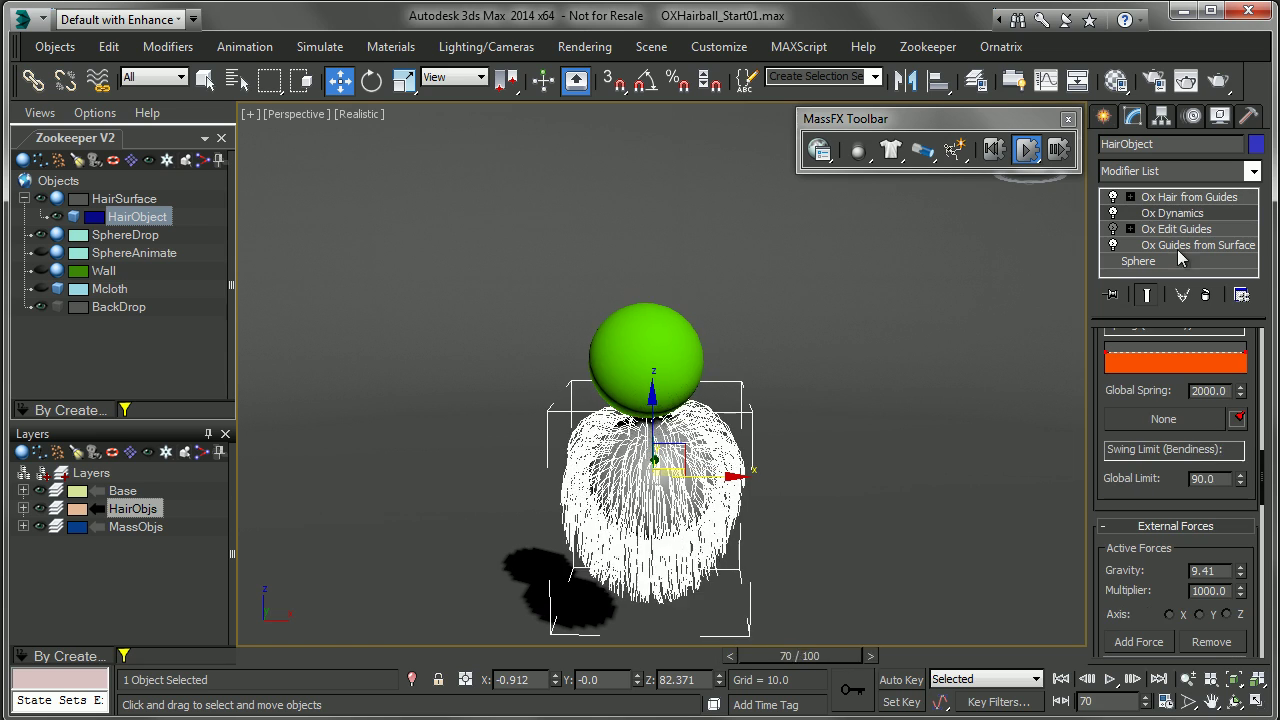
{"action": "double_click", "coordinate": [1205, 479]}
{"action": "type", "text": "10"}
{"action": "key", "text": "Return"}
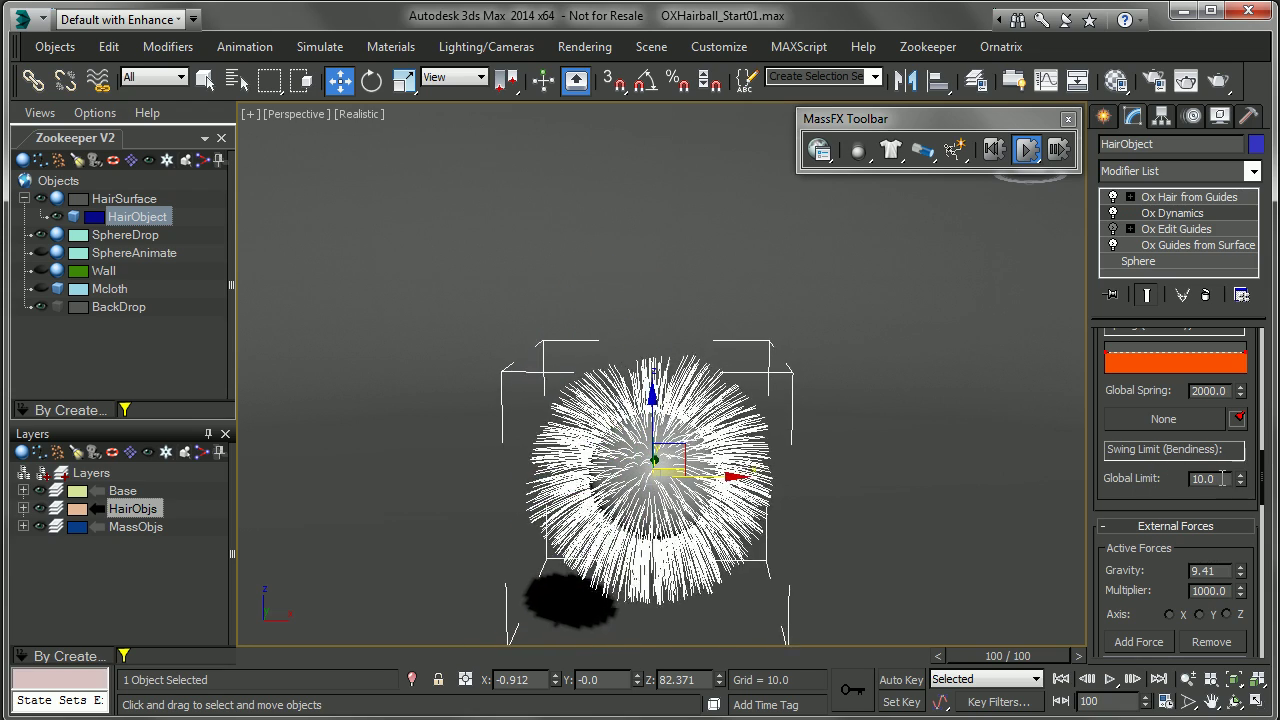
Step: Reset the simulation, give SphereDrop a mass of 513.747, and replay its fall
{"action": "left_click", "coordinate": [1002, 150]}
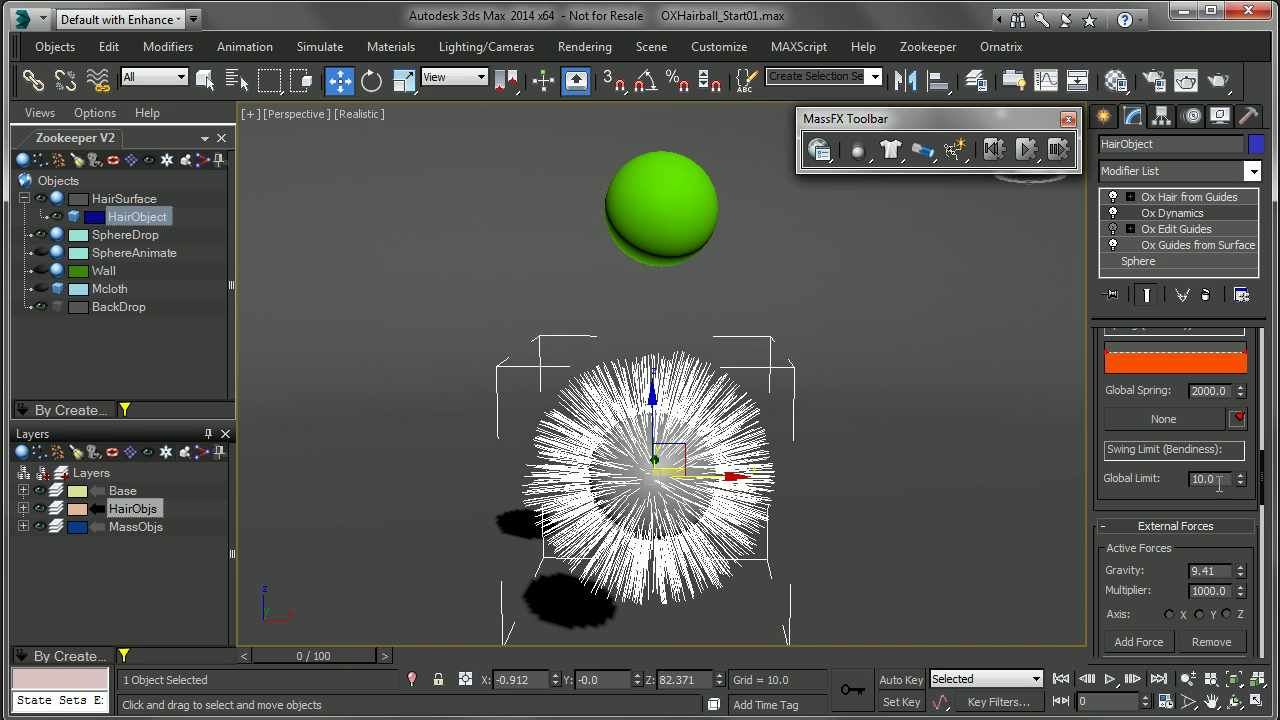
{"action": "left_click_drag", "start_coordinate": [1221, 484], "coordinate": [1175, 478]}
{"action": "type", "text": "3"}
{"action": "left_click", "coordinate": [690, 198]}
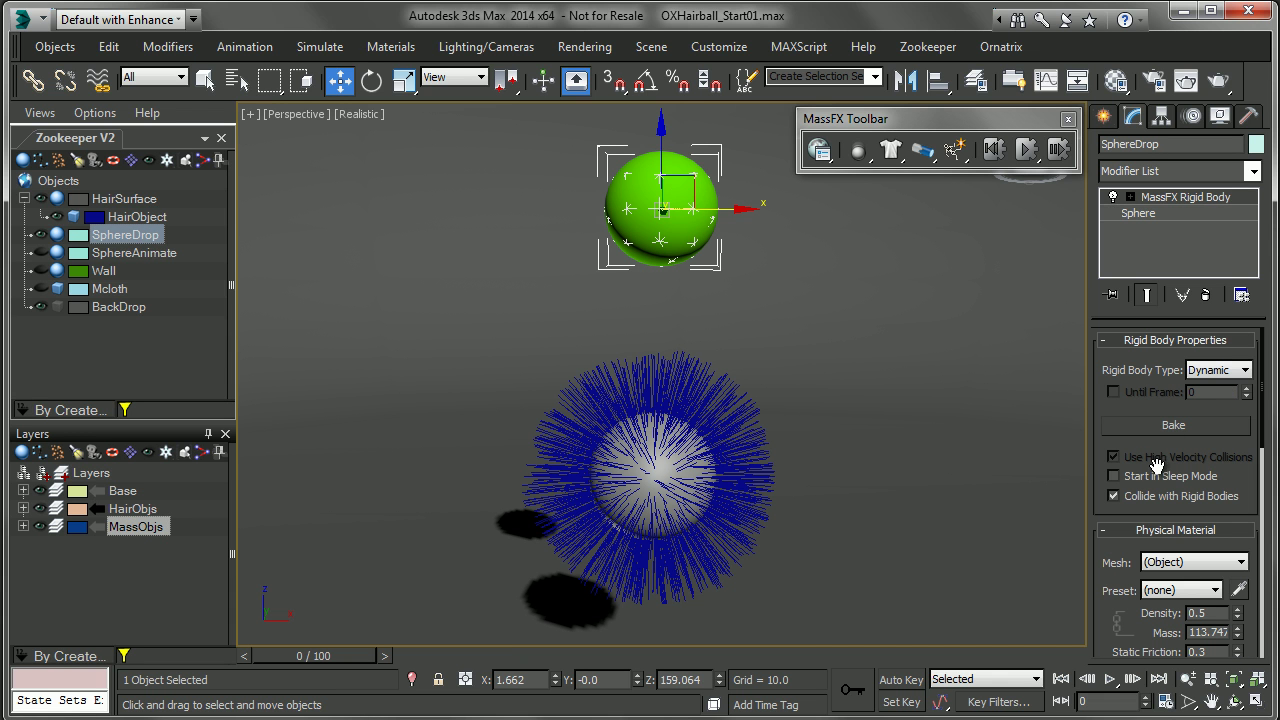
{"action": "scroll", "coordinate": [1170, 460], "scroll_direction": "down", "scroll_amount": 3}
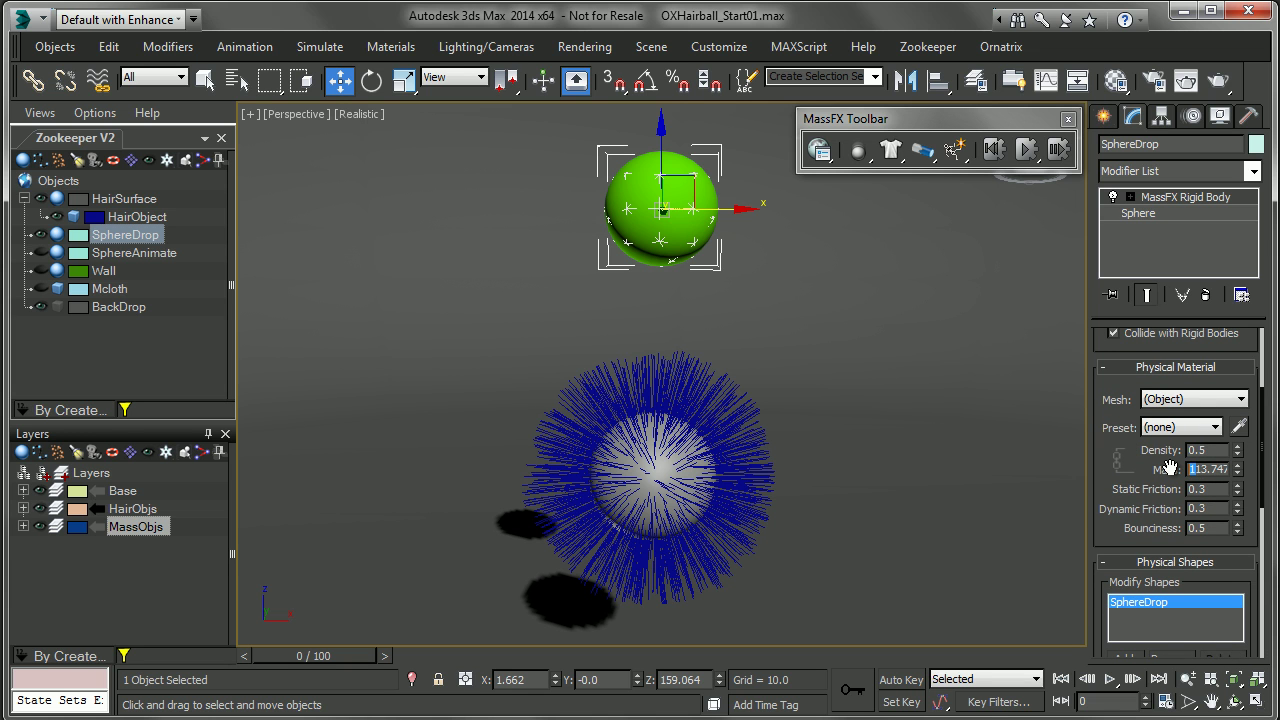
{"action": "type", "text": "5"}
{"action": "key", "text": "Return"}
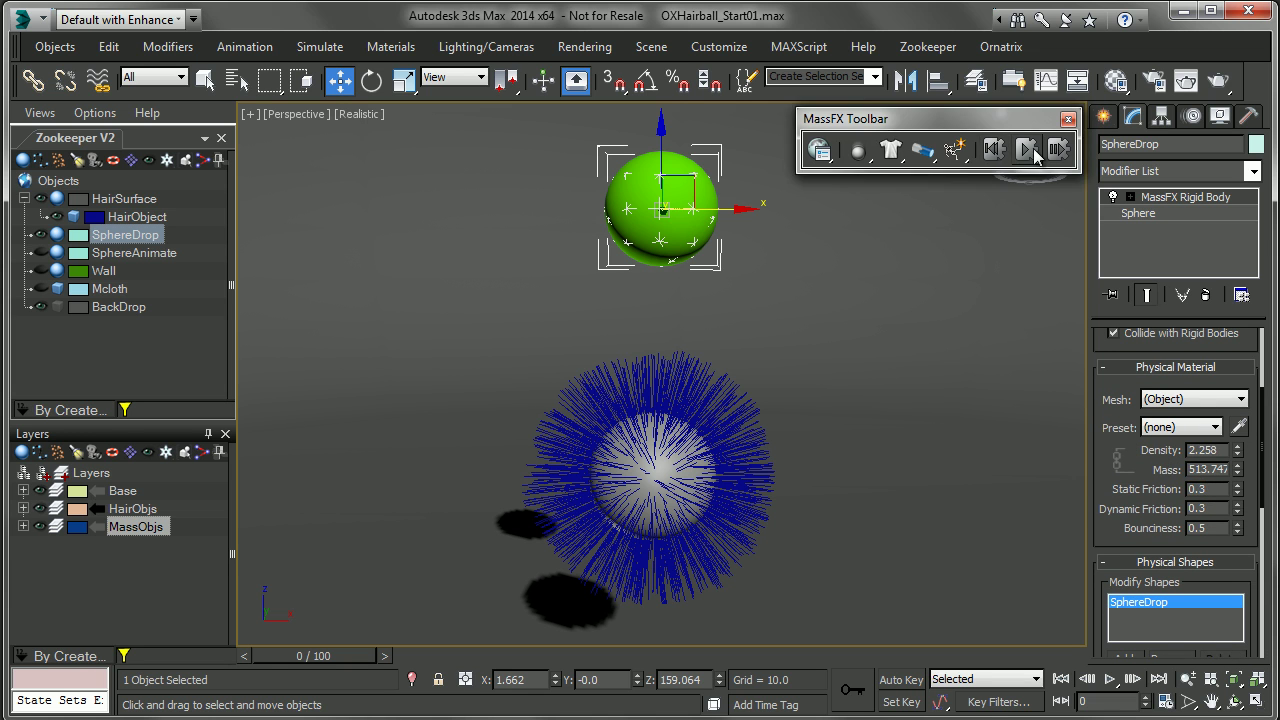
{"action": "left_click", "coordinate": [1030, 149]}
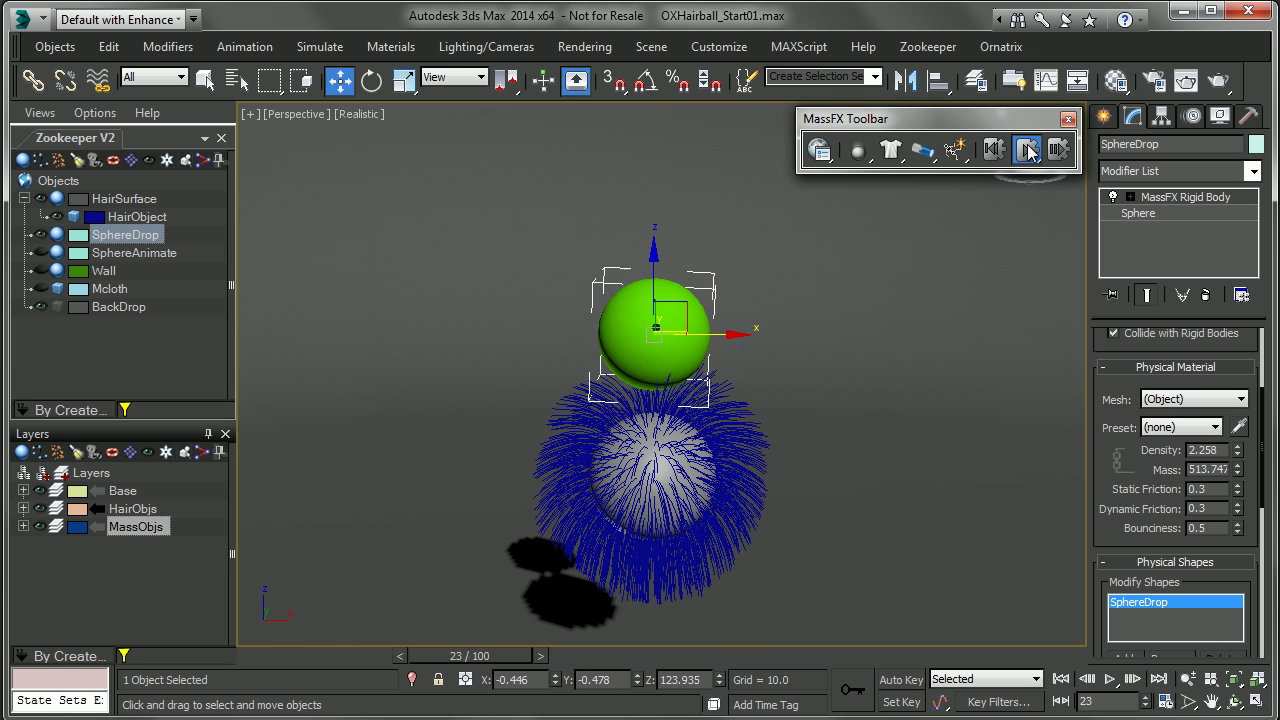
Step: Set HairObject's Ox Dynamics Global Limit to 50, rerun the drop, then reset to frame 0
{"action": "left_click", "coordinate": [1030, 149]}
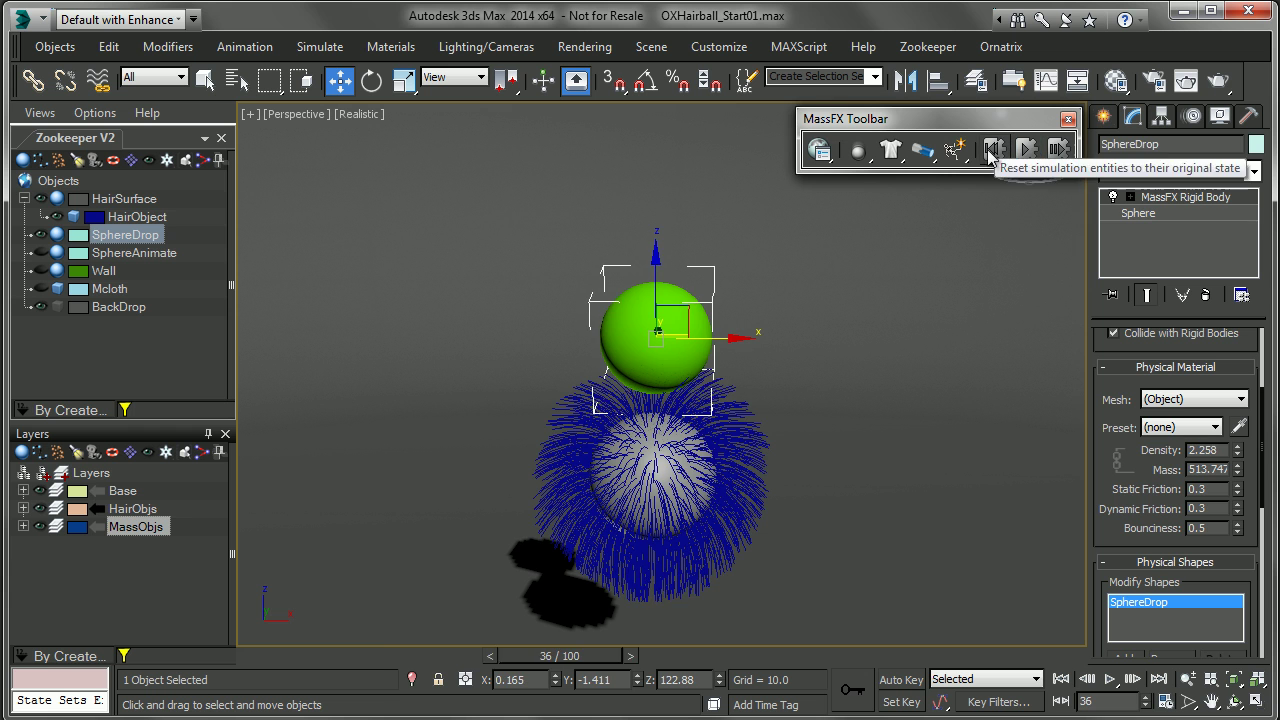
{"action": "left_click", "coordinate": [993, 149]}
{"action": "left_click", "coordinate": [692, 366]}
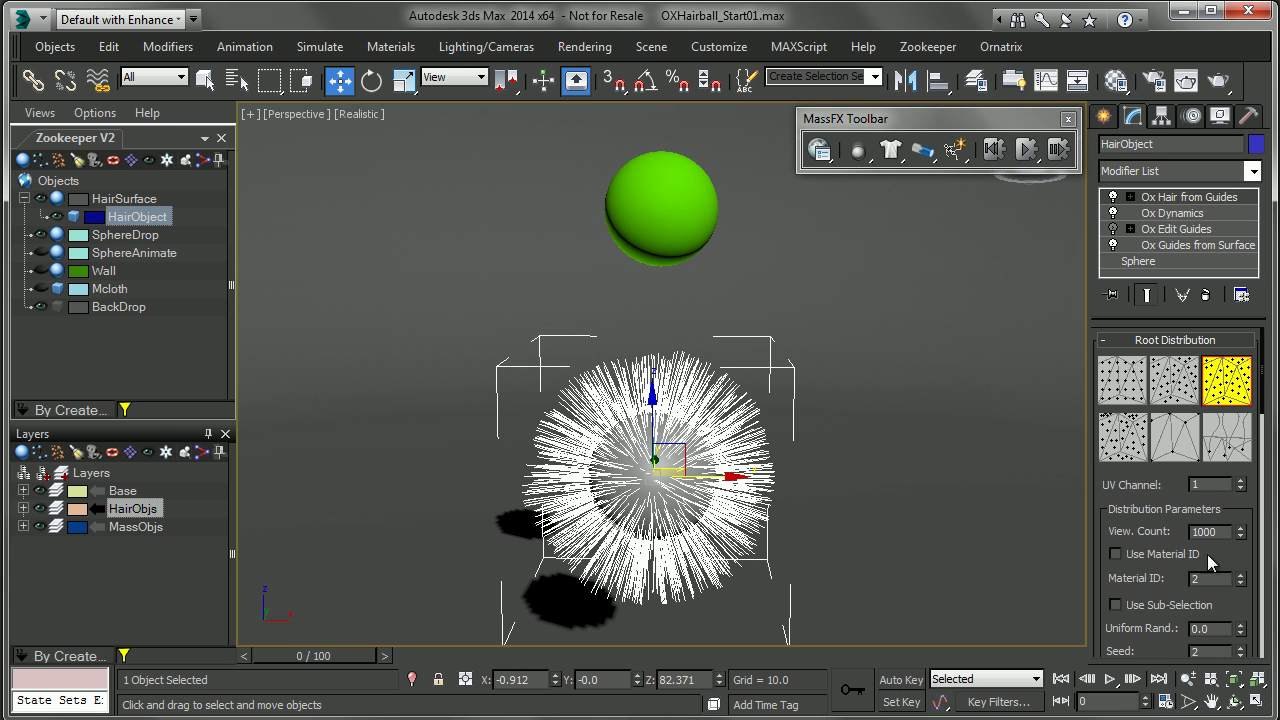
{"action": "left_click", "coordinate": [1163, 215]}
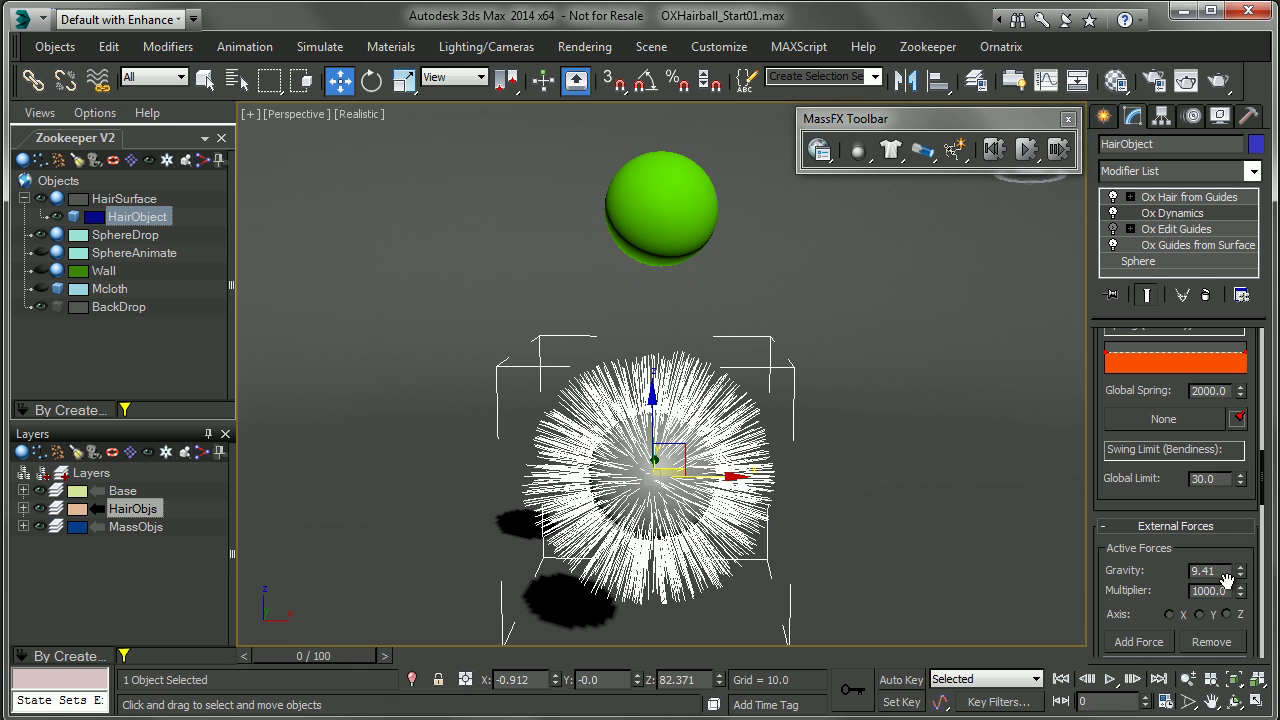
{"action": "double_click", "coordinate": [1206, 479]}
{"action": "type", "text": "5"}
{"action": "left_click", "coordinate": [1030, 149]}
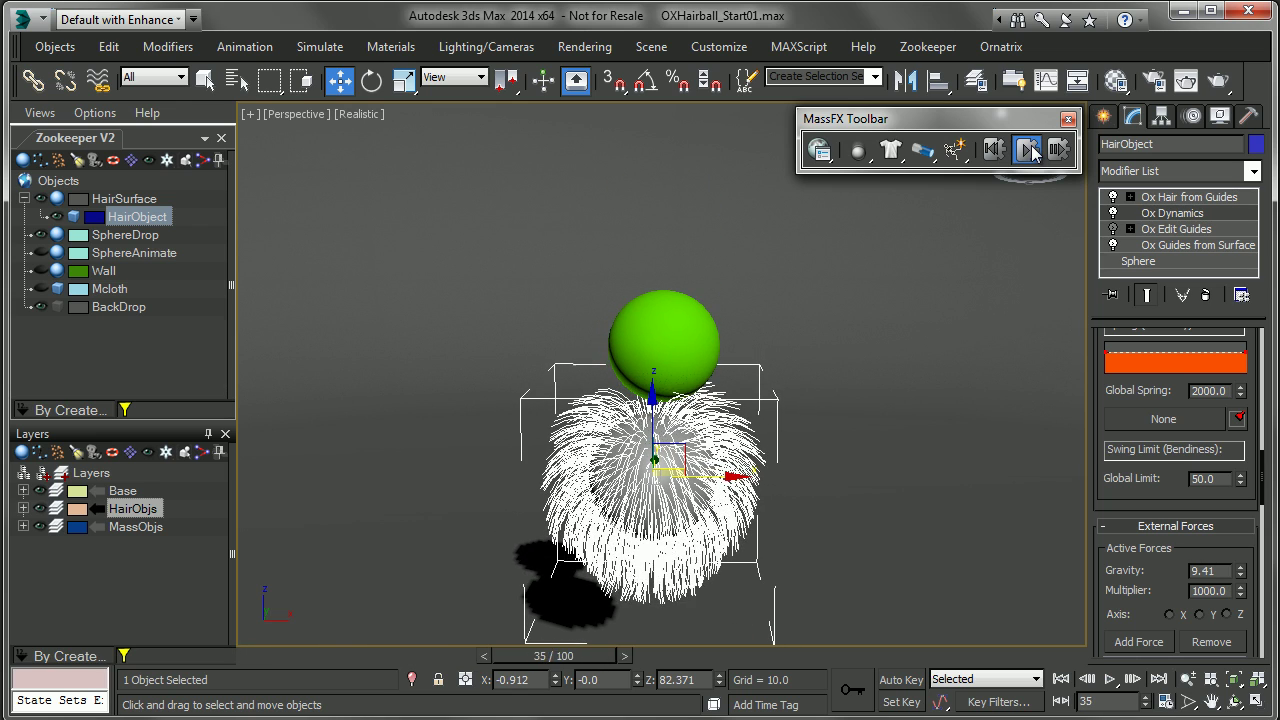
{"action": "left_click", "coordinate": [995, 149]}
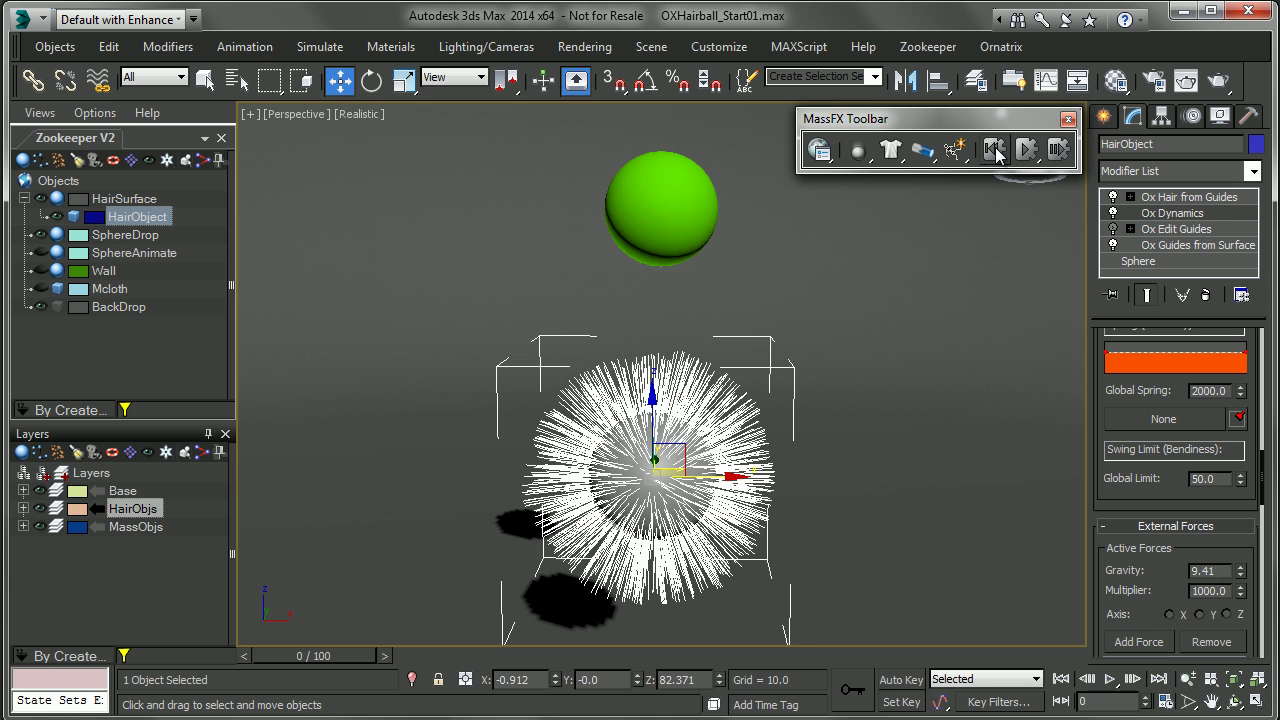
Step: Hide SphereDrop, show SphereAnimate, and preview its animation along the timeline
{"action": "left_click", "coordinate": [41, 235]}
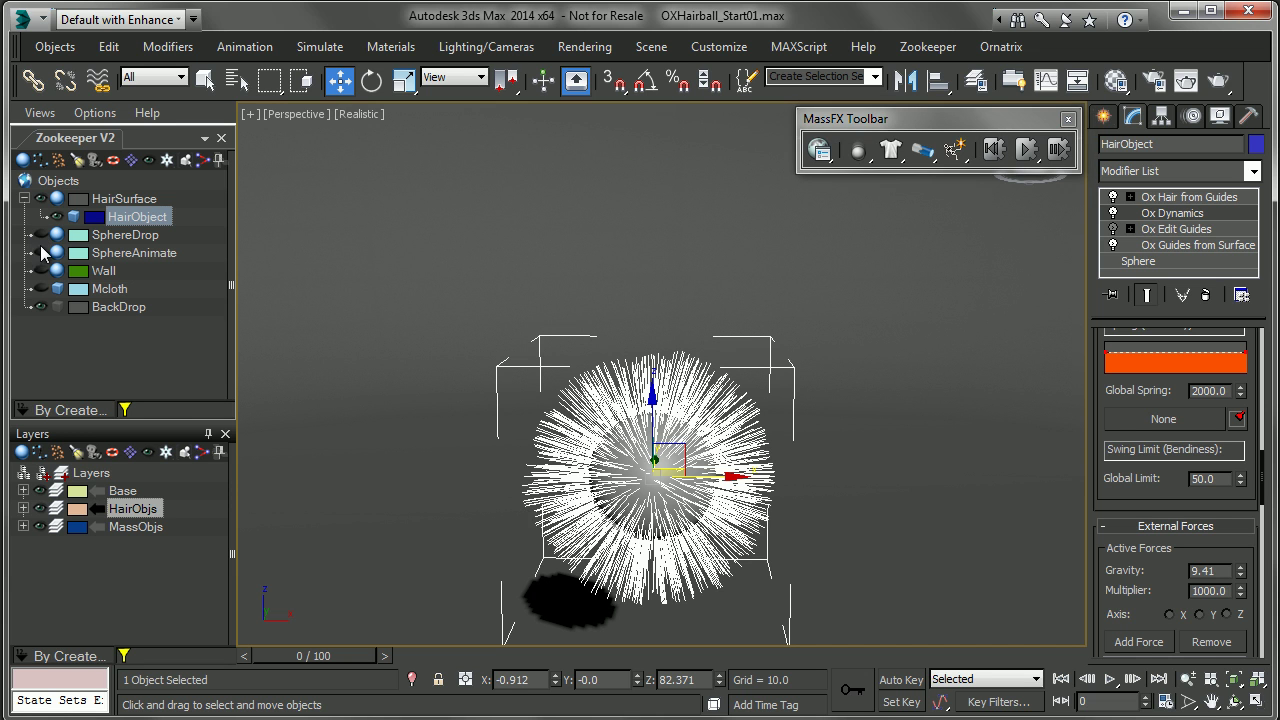
{"action": "left_click", "coordinate": [41, 253]}
{"action": "middle_click_drag", "start_coordinate": [868, 594], "coordinate": [838, 402]}
{"action": "left_click", "coordinate": [838, 402]}
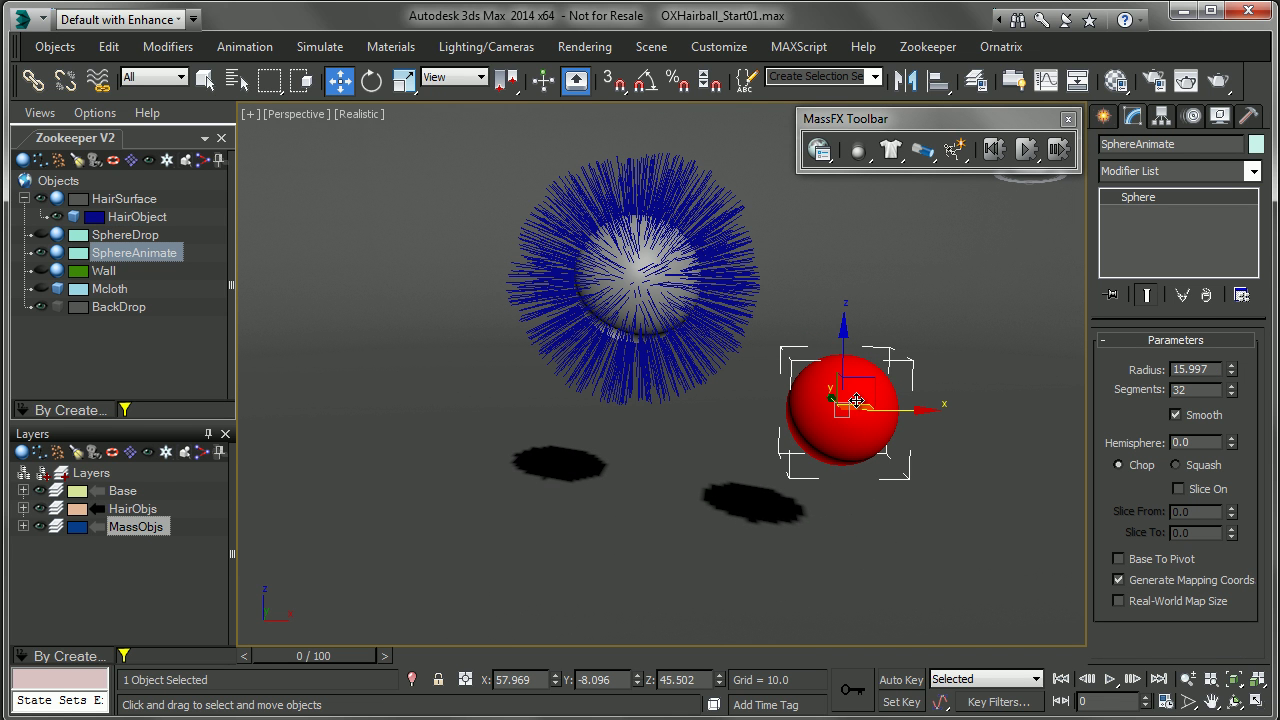
{"action": "left_click_drag", "start_coordinate": [365, 653], "coordinate": [150, 653]}
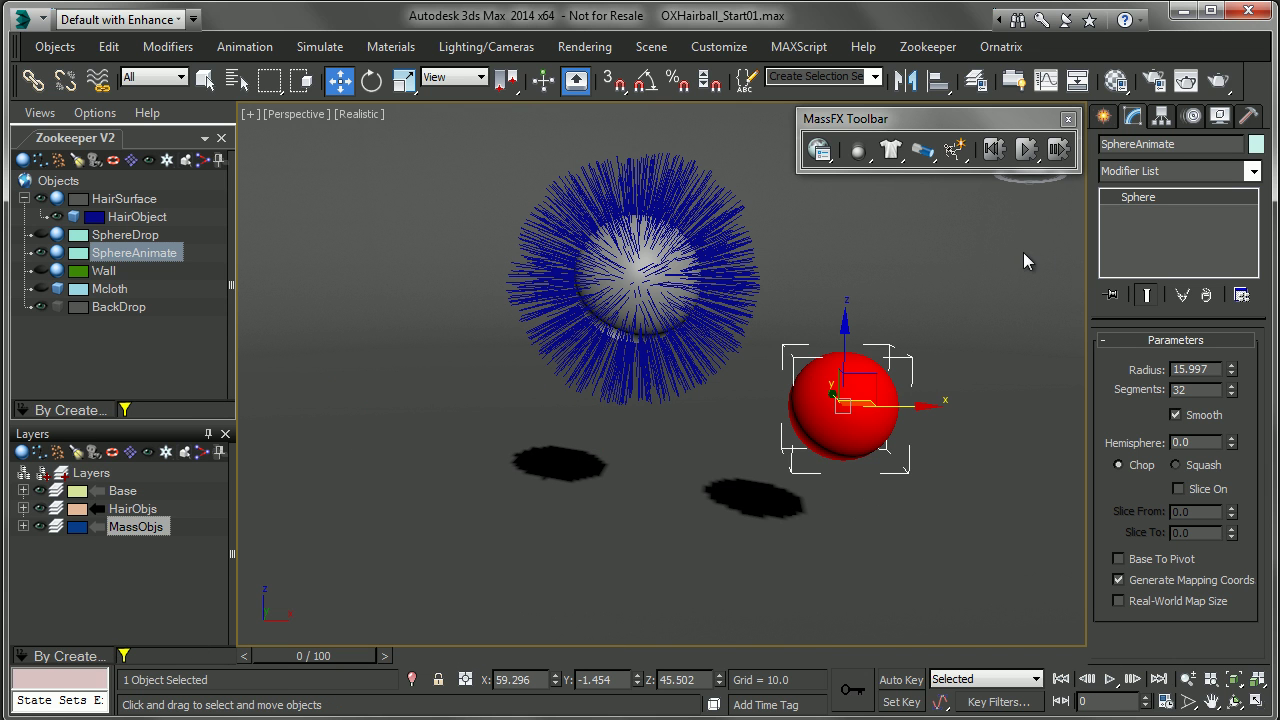
Step: Make SphereAnimate a kinematic rigid body and run the simulation against the hair
{"action": "left_click", "coordinate": [858, 151]}
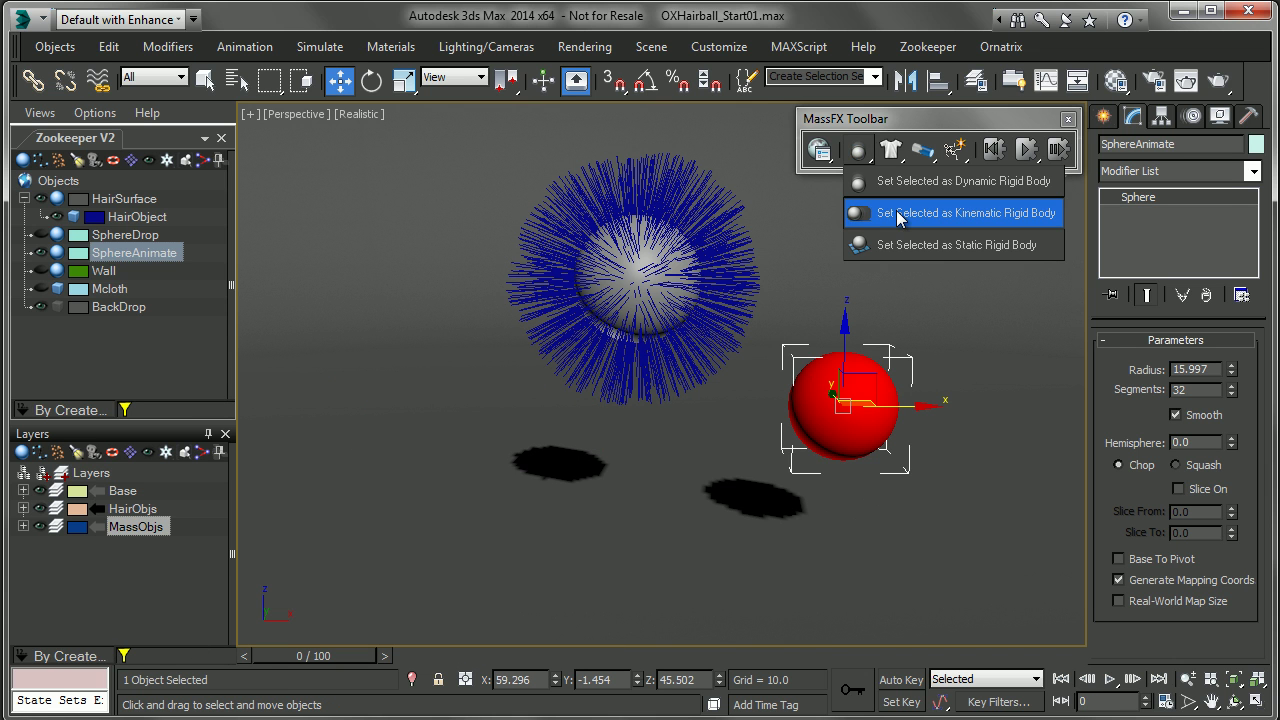
{"action": "left_click", "coordinate": [897, 213]}
{"action": "left_click", "coordinate": [700, 226]}
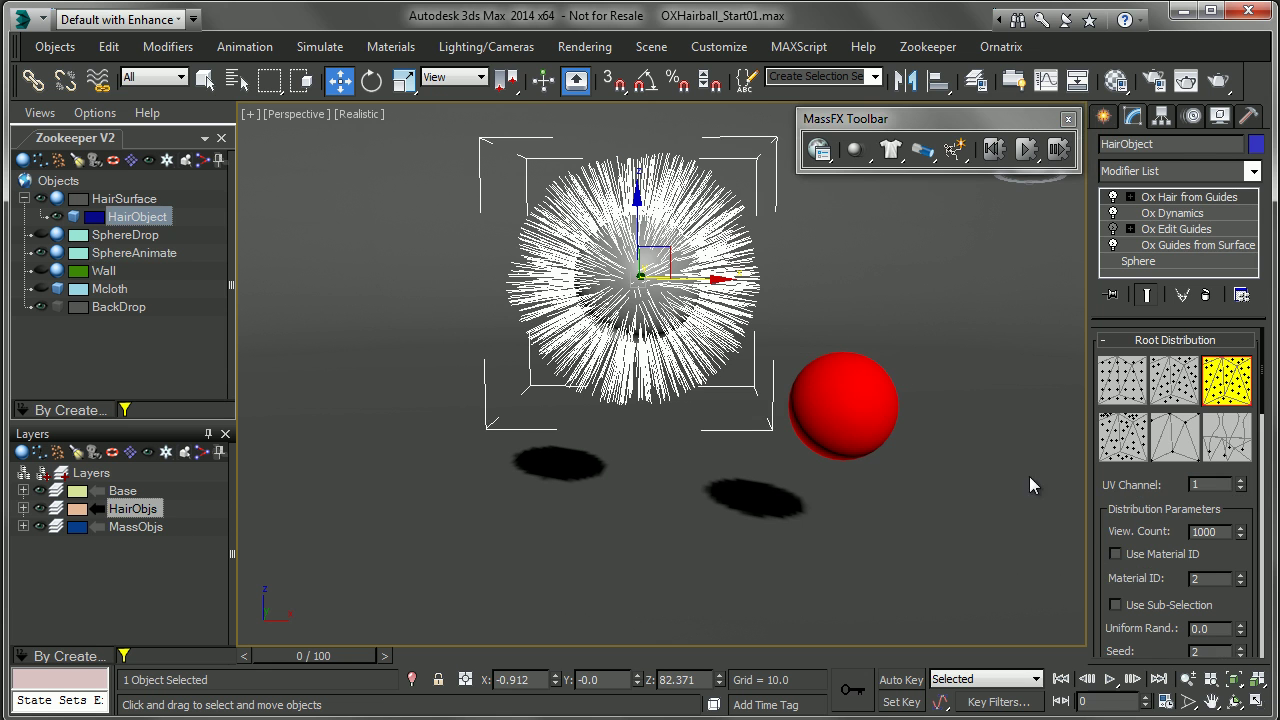
{"action": "left_click", "coordinate": [1027, 150]}
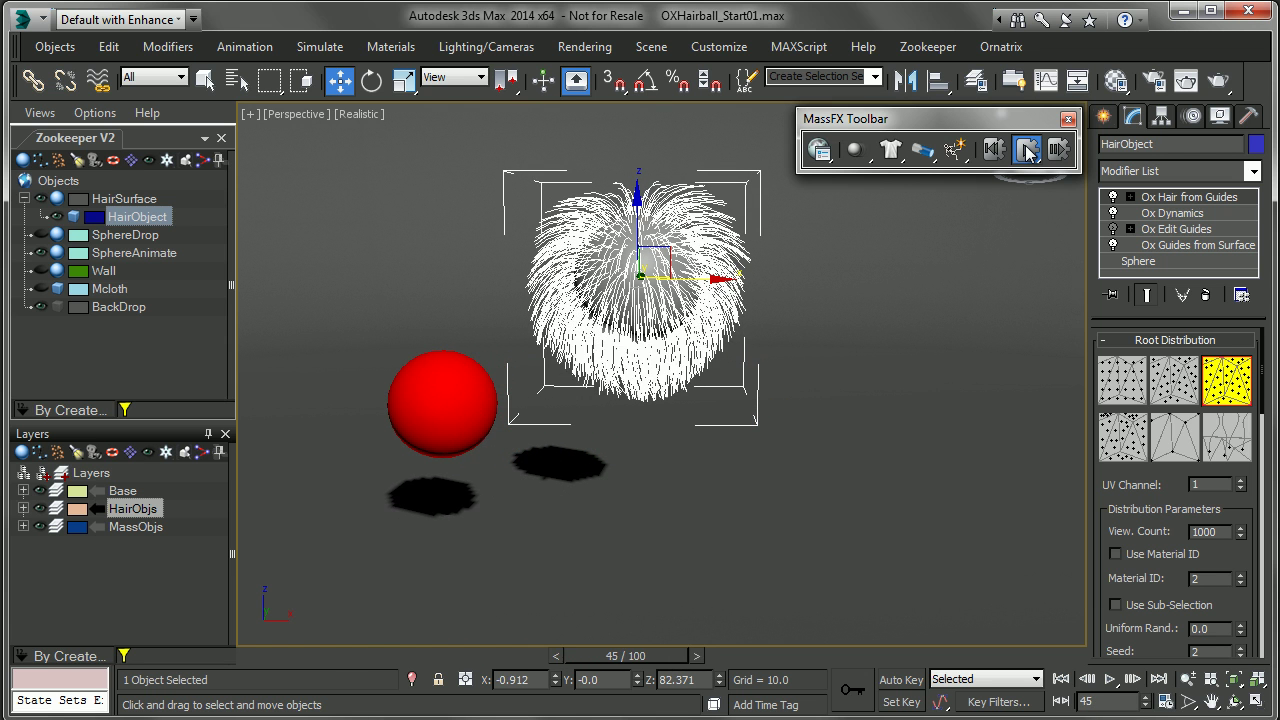
{"action": "left_click", "coordinate": [1027, 150]}
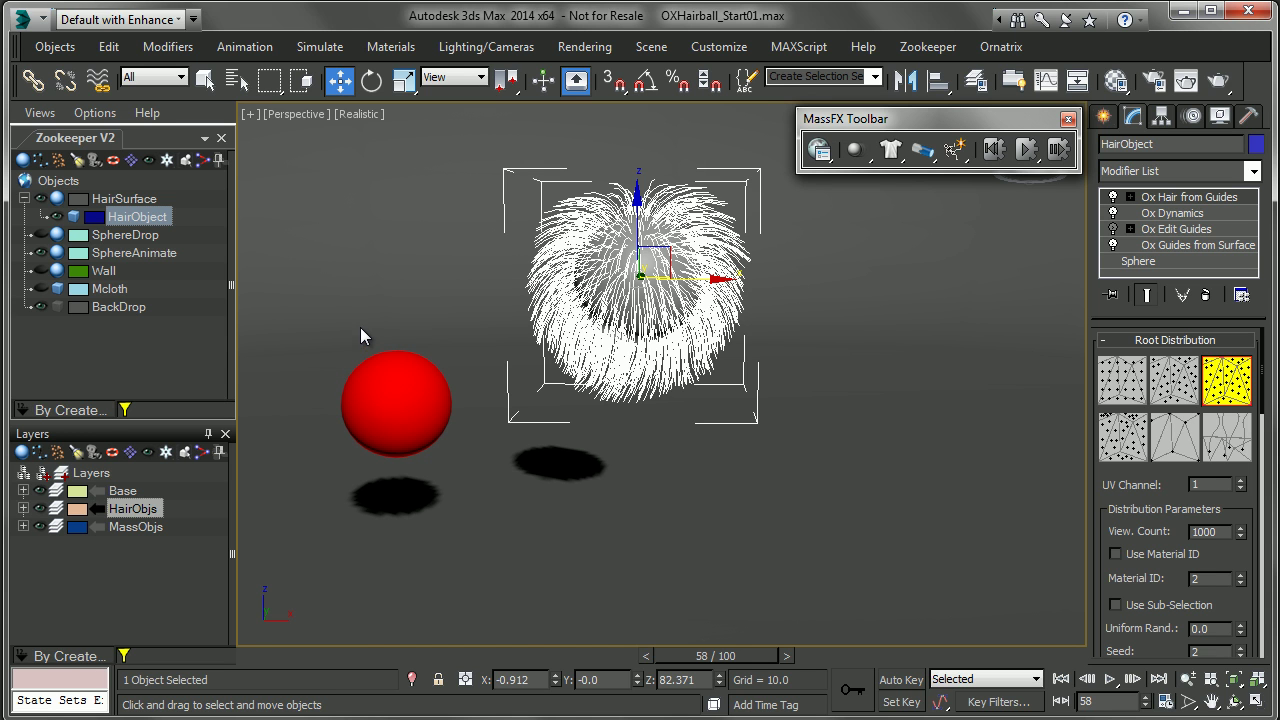
Step: Hide SphereAnimate, unhide SphereDrop, and move the cloth plane up above the hairball
{"action": "left_click", "coordinate": [40, 253]}
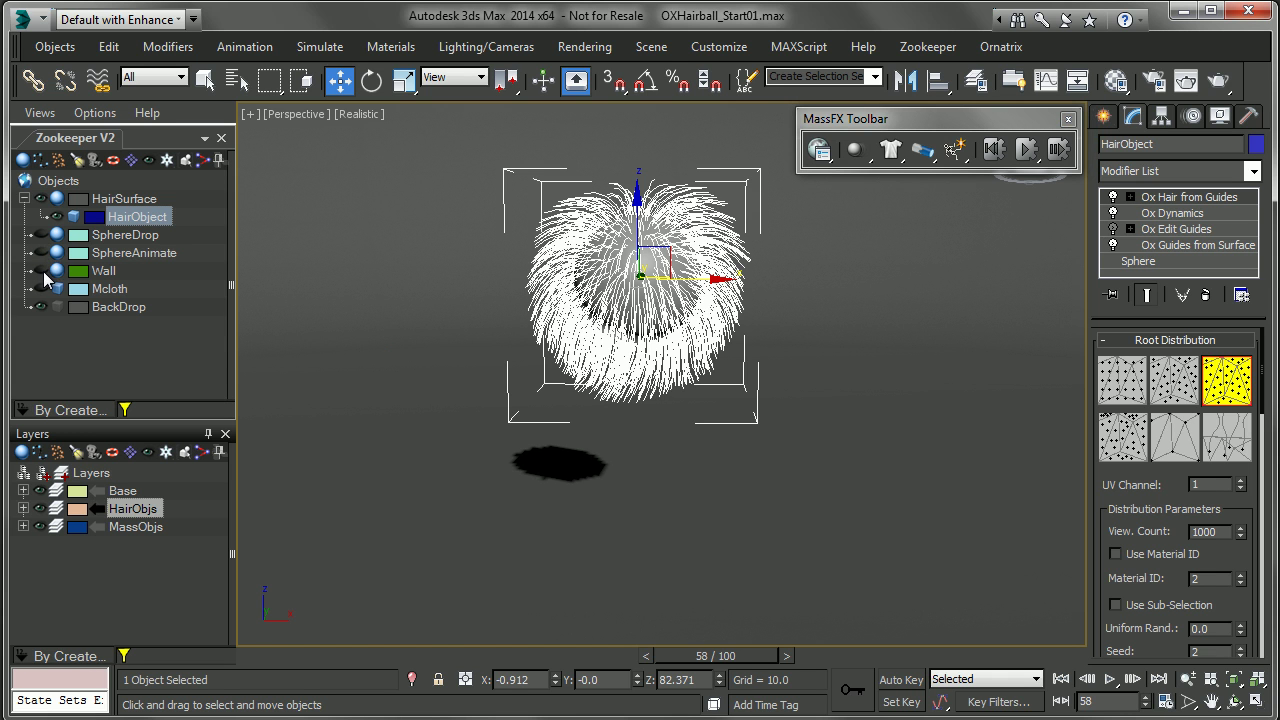
{"action": "left_click", "coordinate": [40, 271]}
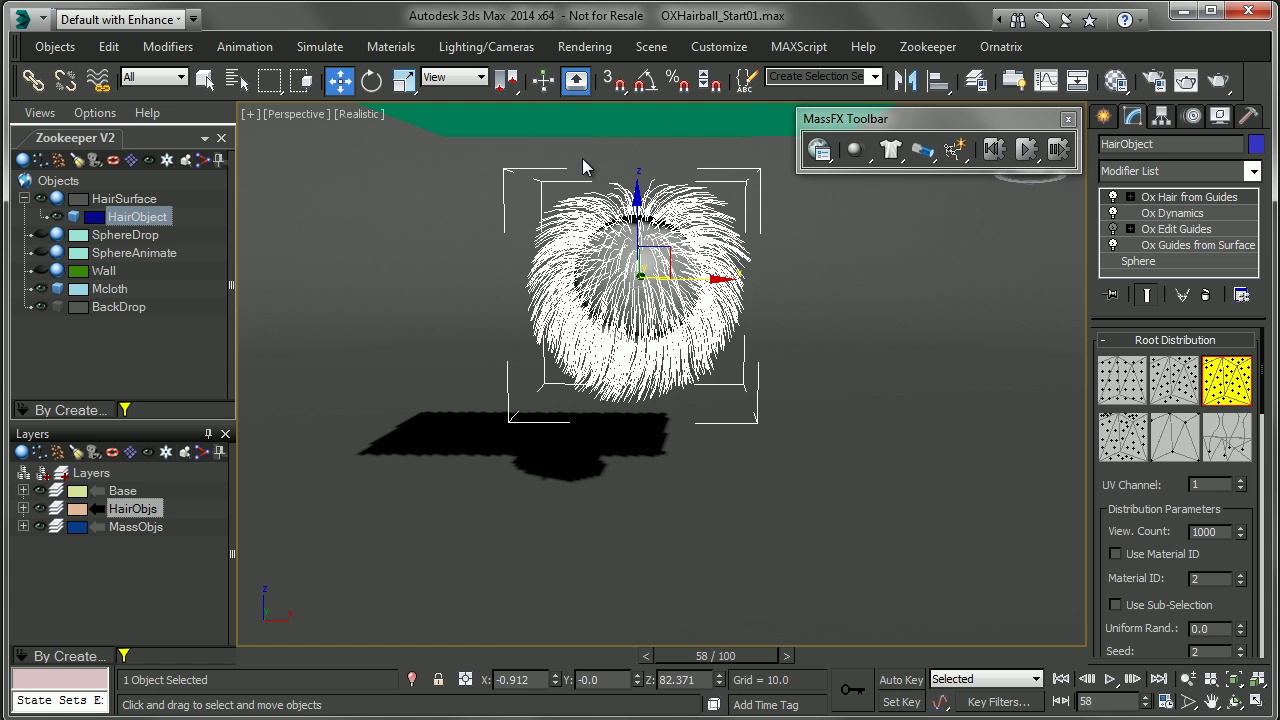
{"action": "left_click", "coordinate": [590, 122]}
{"action": "middle_click_drag", "start_coordinate": [751, 337], "coordinate": [737, 452], "text": "alt"}
{"action": "left_click", "coordinate": [41, 235]}
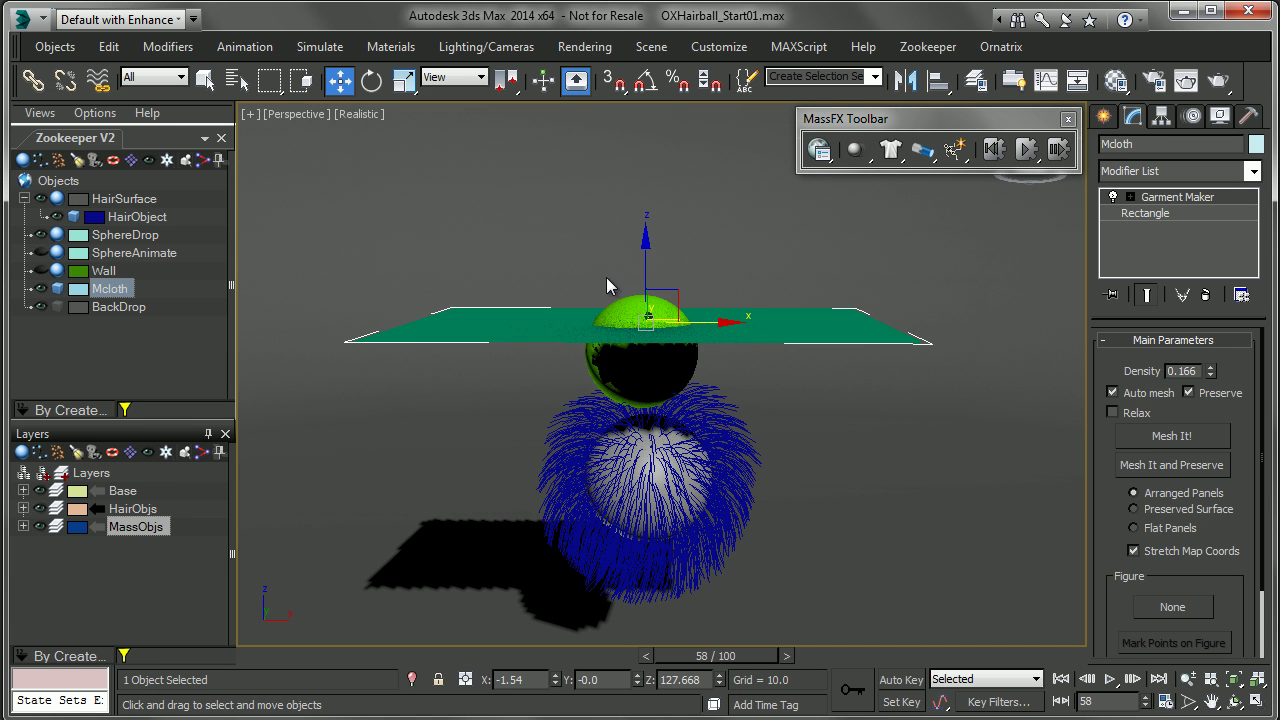
{"action": "left_click_drag", "start_coordinate": [643, 281], "coordinate": [640, 92]}
Step: Make the plane an mCloth object and lift SphereDrop higher above it
{"action": "left_click", "coordinate": [610, 338]}
{"action": "left_click", "coordinate": [739, 298]}
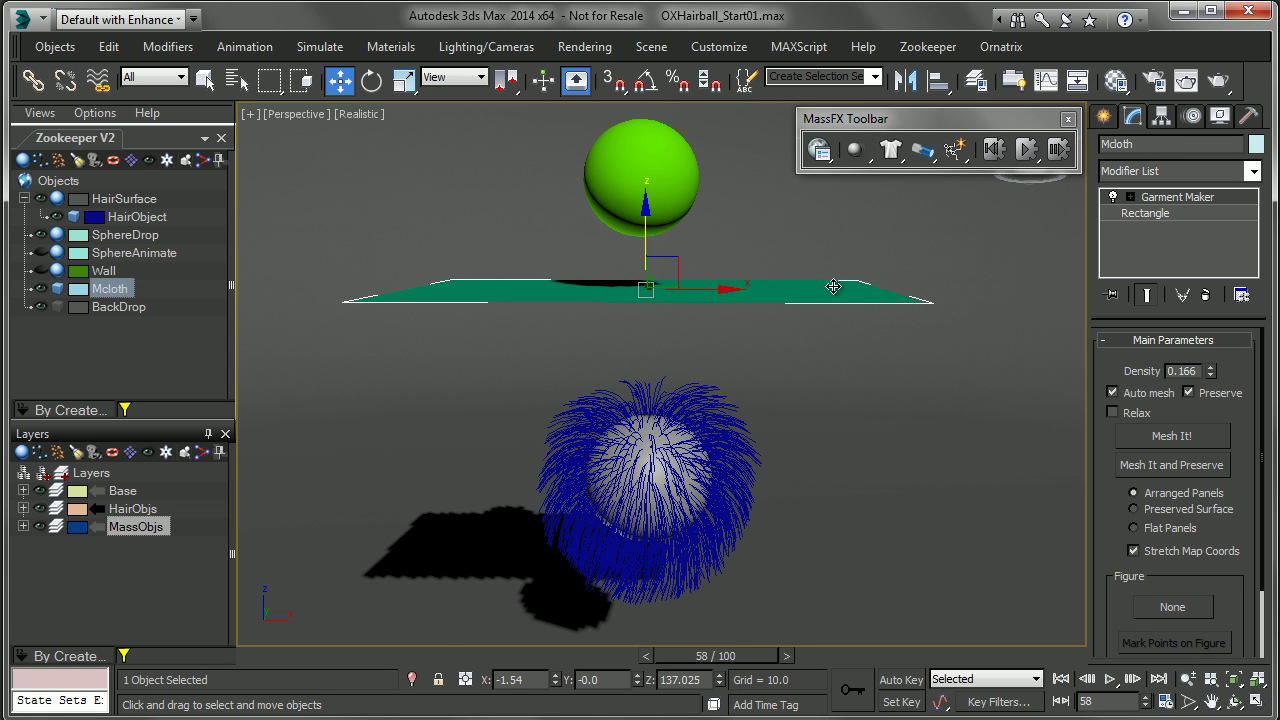
{"action": "left_click", "coordinate": [891, 149]}
{"action": "left_click", "coordinate": [669, 203]}
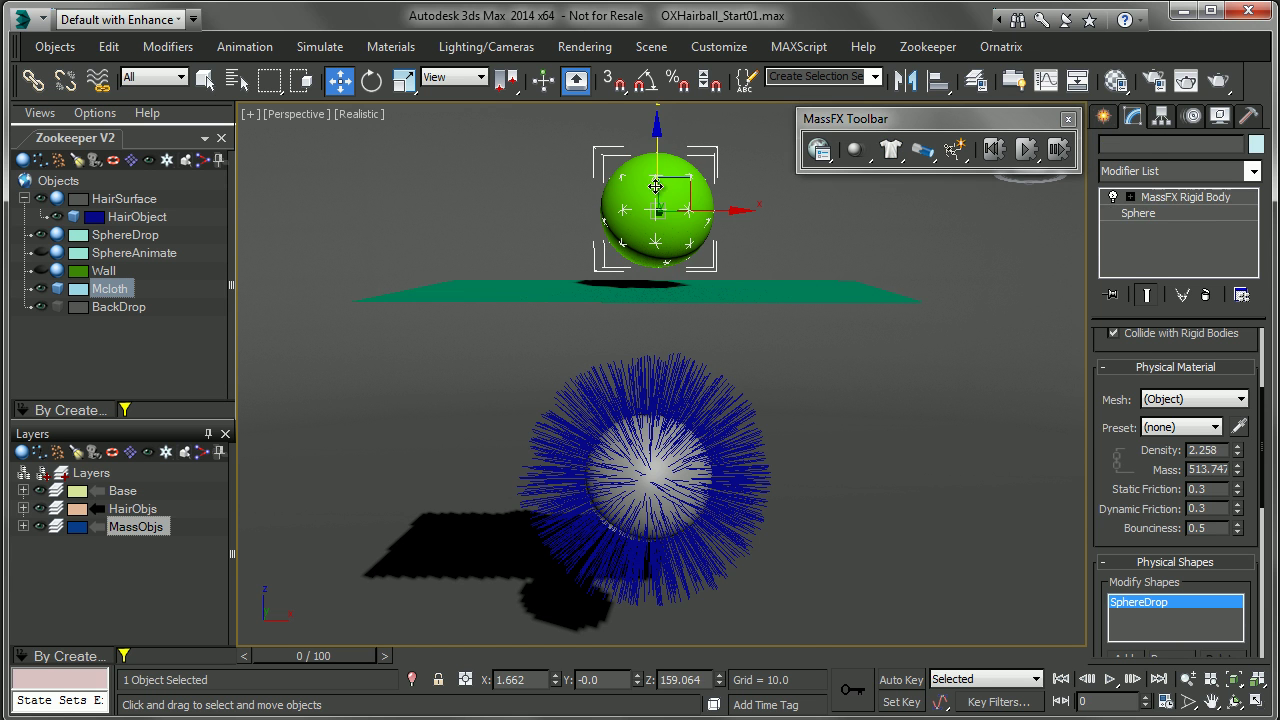
{"action": "left_click_drag", "start_coordinate": [669, 203], "coordinate": [652, 93]}
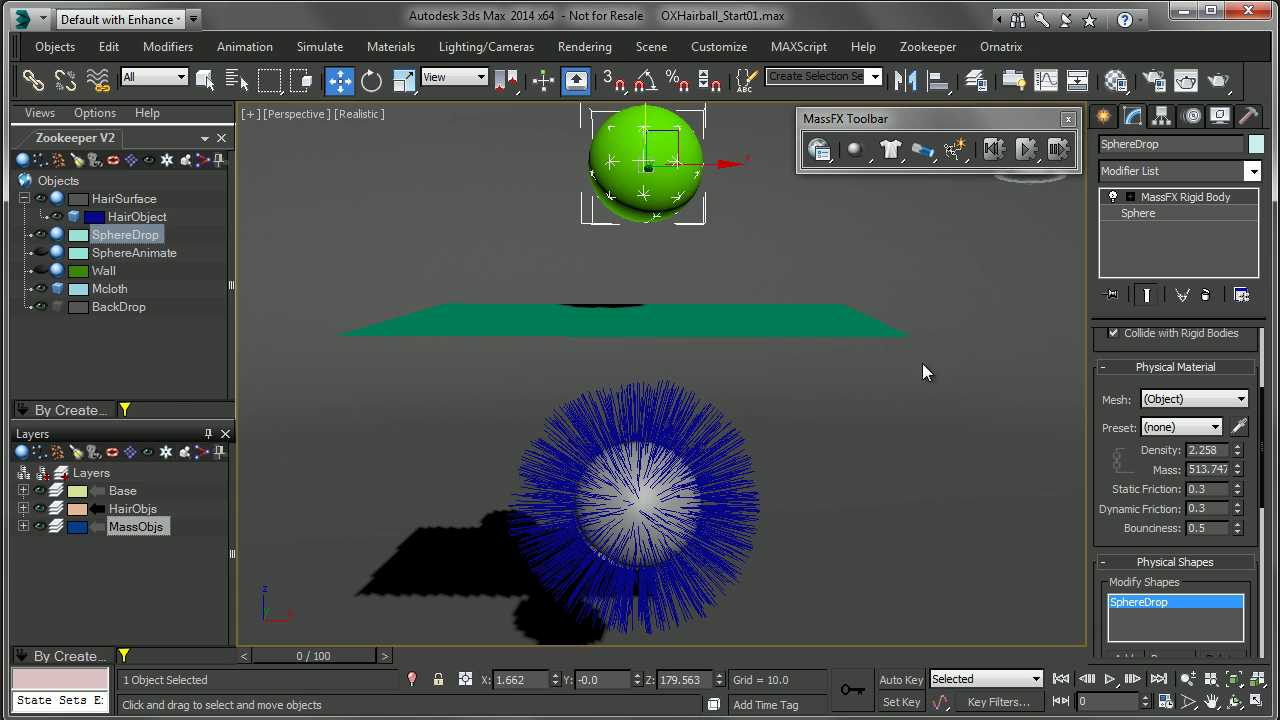
{"action": "left_click", "coordinate": [1028, 150]}
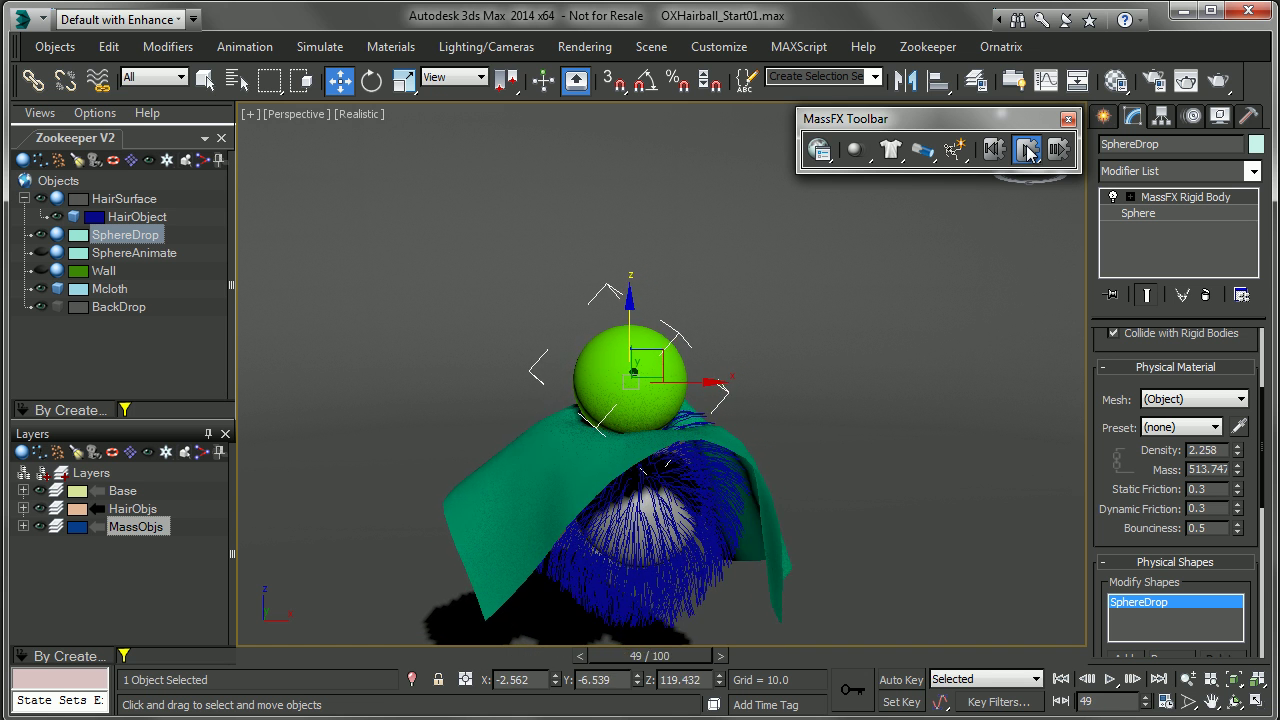
{"action": "left_click", "coordinate": [1027, 149]}
{"action": "left_click", "coordinate": [996, 149]}
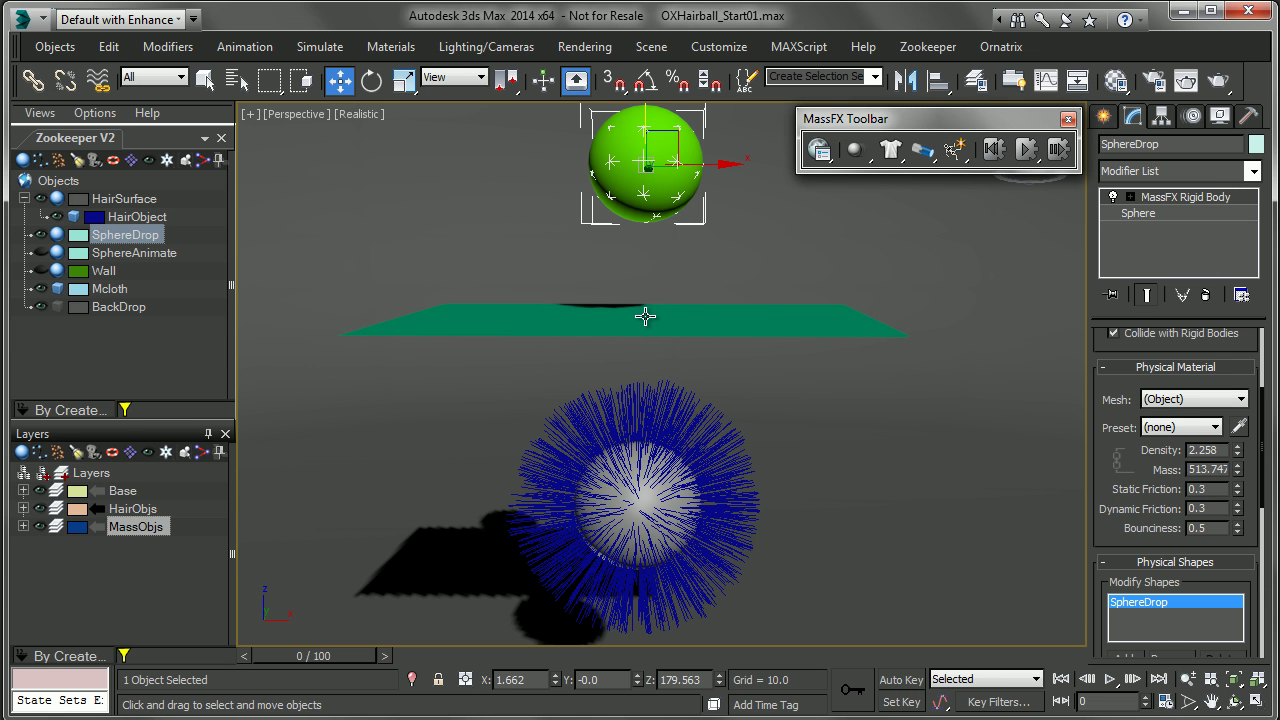
{"action": "left_click", "coordinate": [645, 317]}
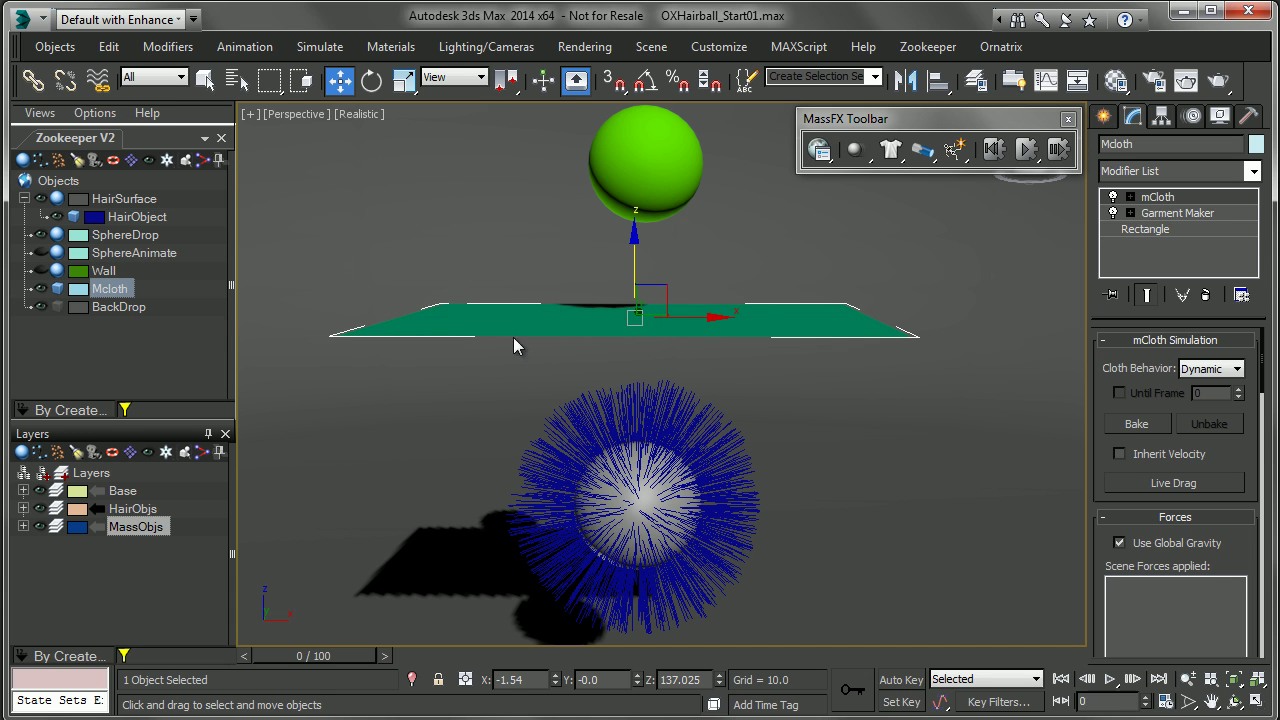
Step: Hide SphereDrop and Mcloth, frame the hairball, and select the HairSurface sphere
{"action": "left_click", "coordinate": [41, 236]}
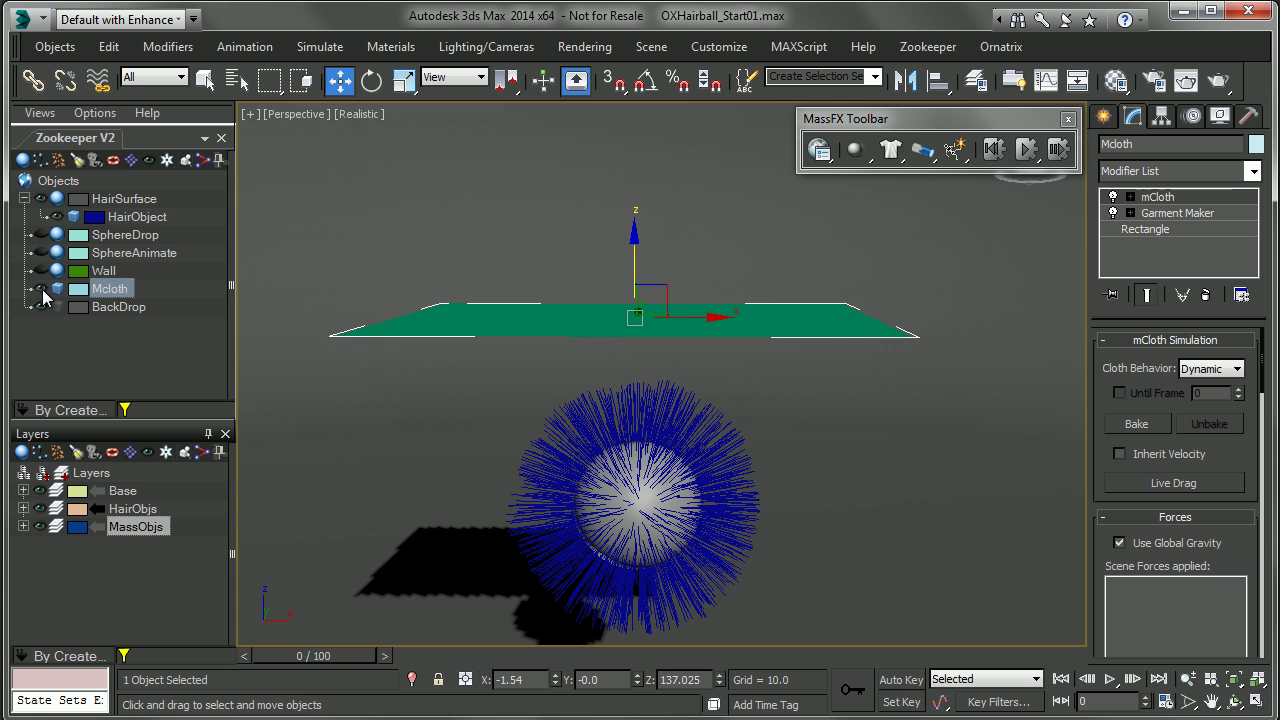
{"action": "left_click", "coordinate": [41, 289]}
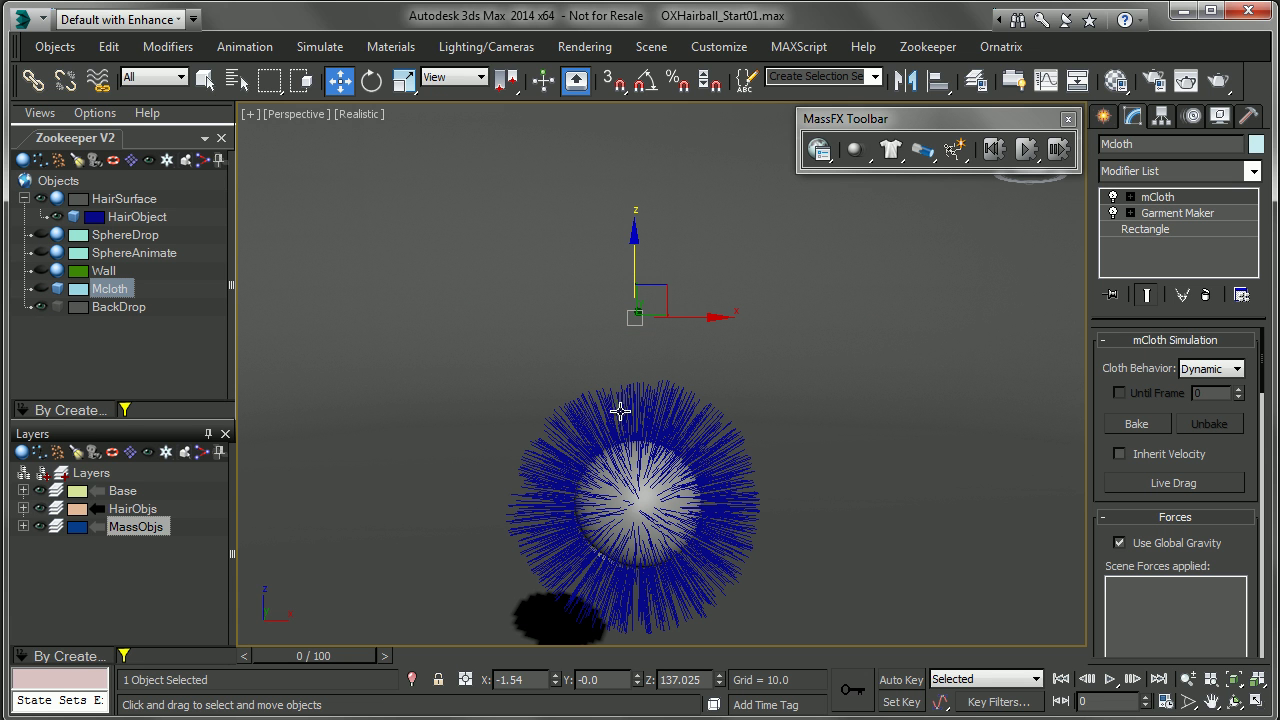
{"action": "middle_click_drag", "start_coordinate": [780, 477], "coordinate": [806, 263]}
{"action": "scroll", "coordinate": [806, 300], "scroll_direction": "up", "scroll_amount": 3}
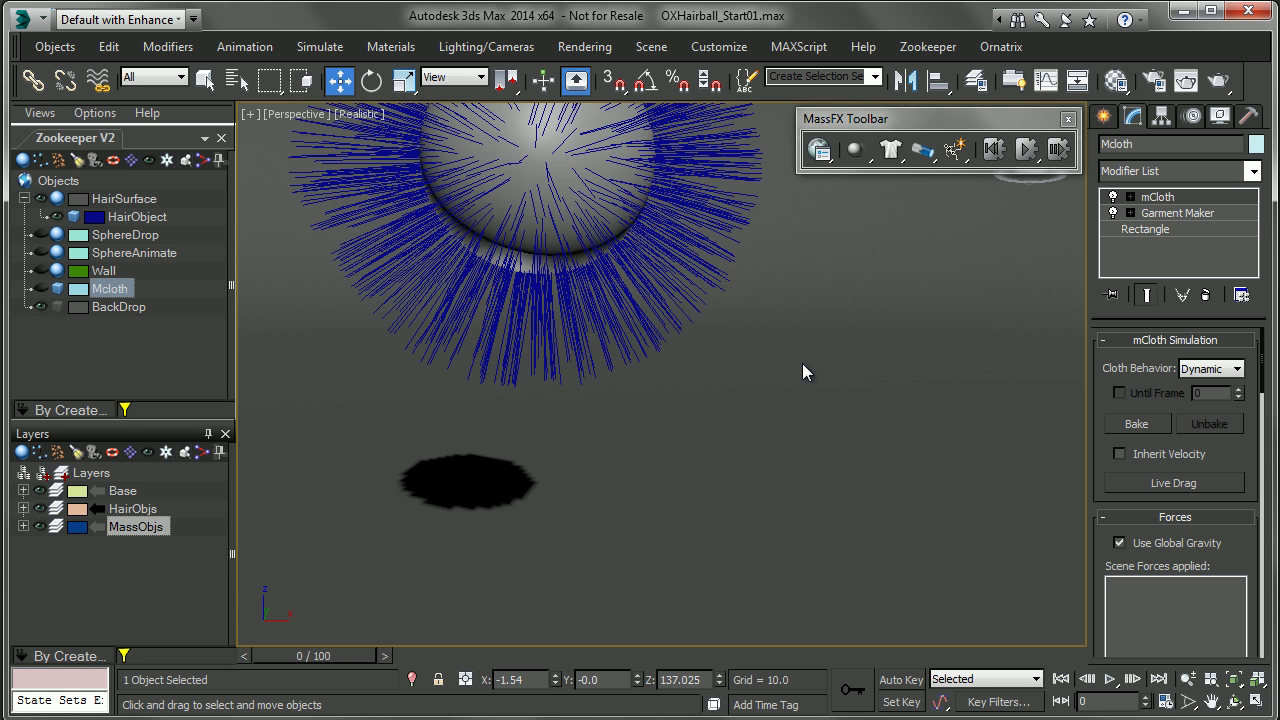
{"action": "middle_click_drag", "start_coordinate": [806, 366], "coordinate": [845, 500]}
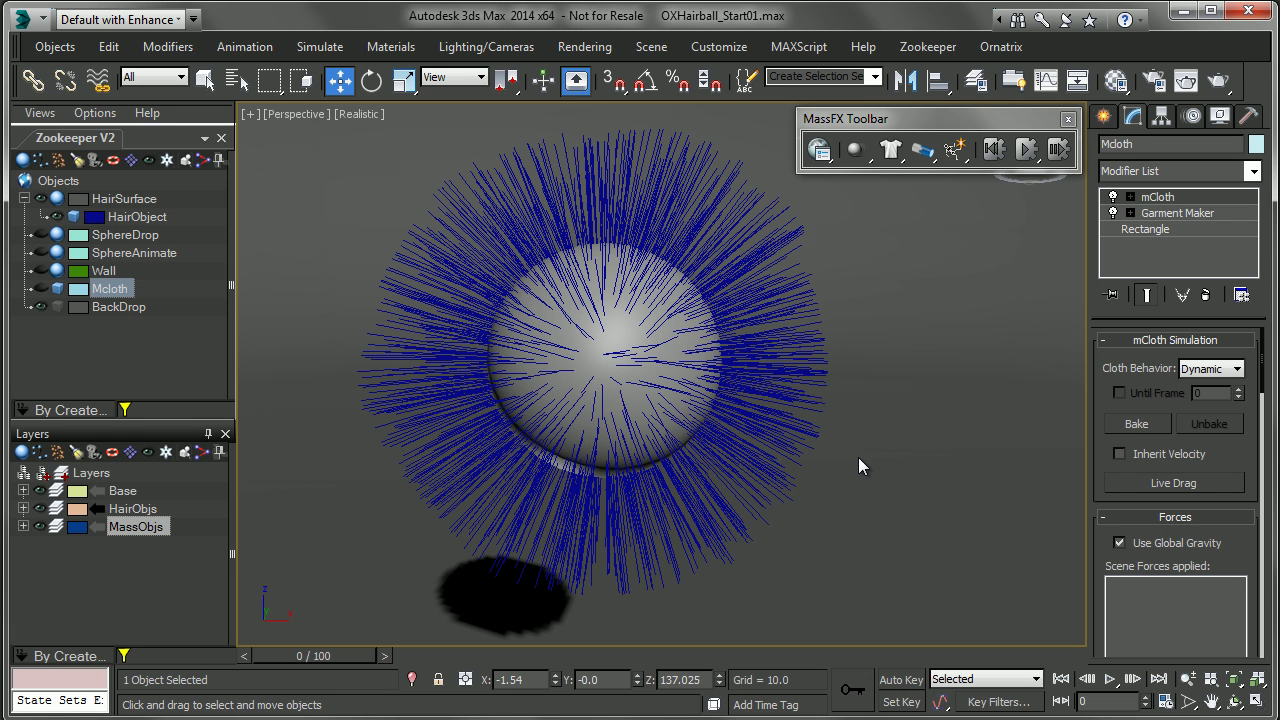
{"action": "left_click", "coordinate": [612, 338]}
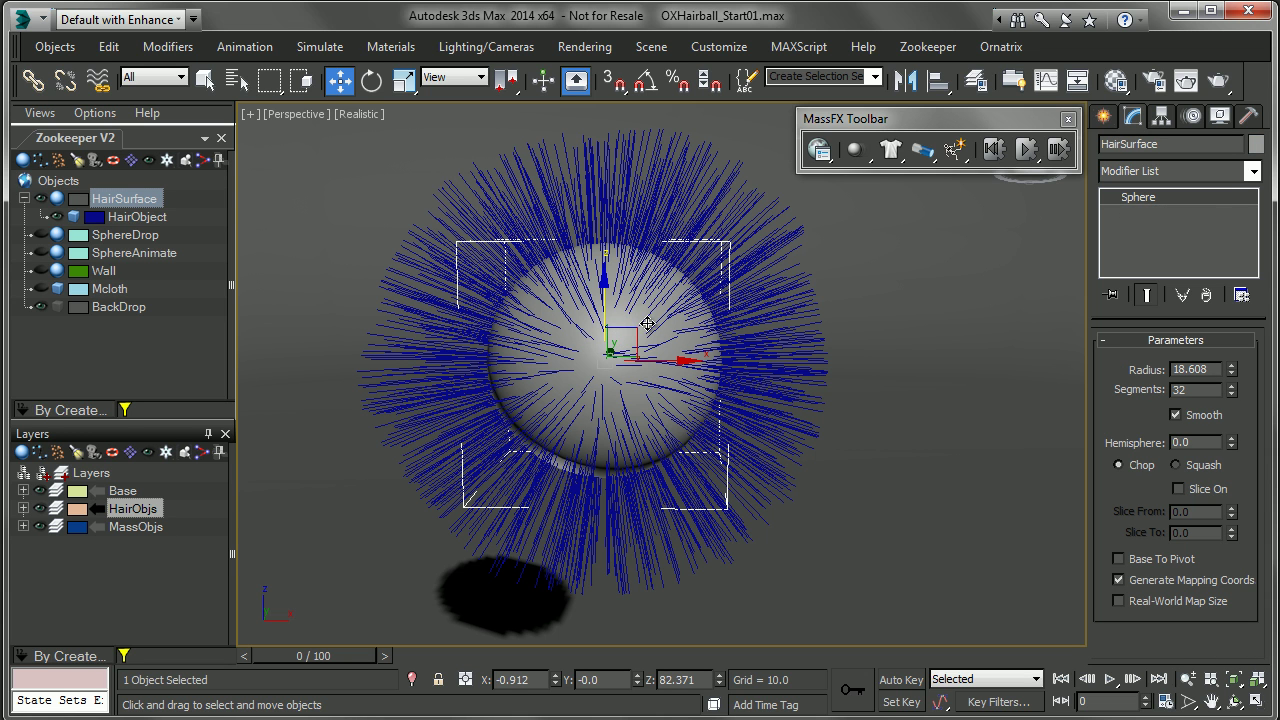
{"action": "scroll", "coordinate": [655, 330], "scroll_direction": "down", "scroll_amount": 3}
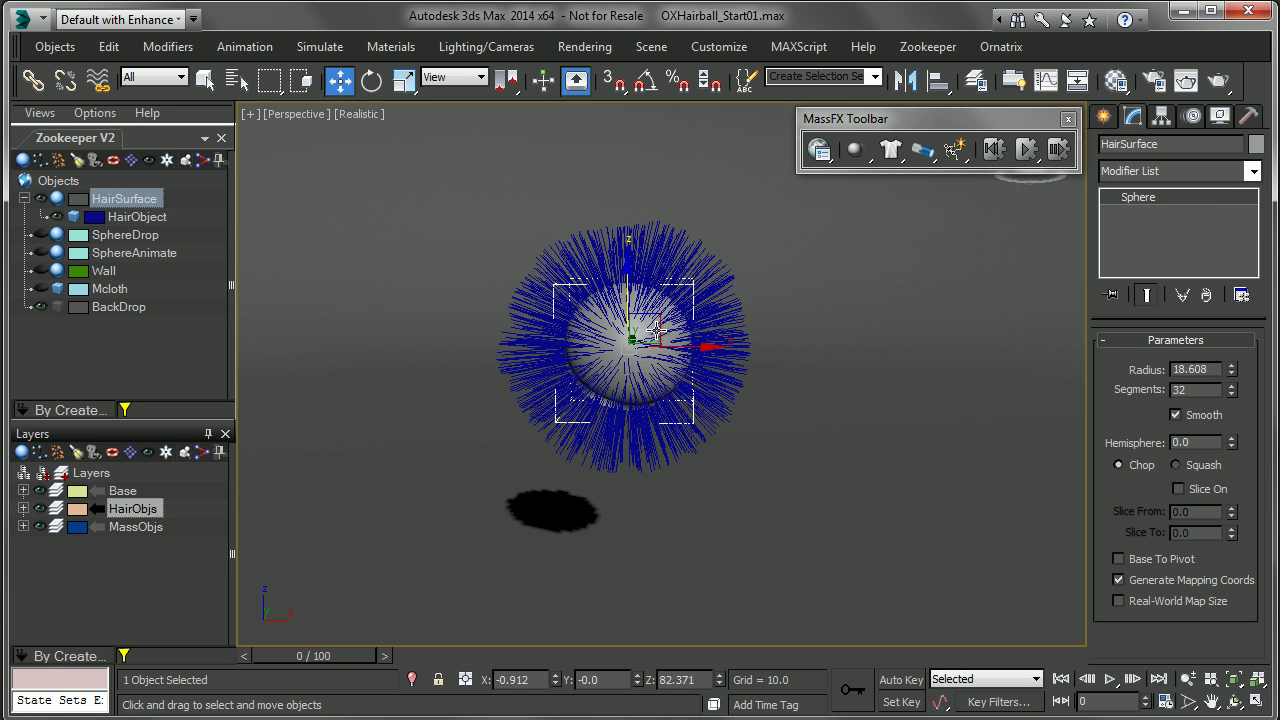
{"action": "left_click", "coordinate": [662, 245]}
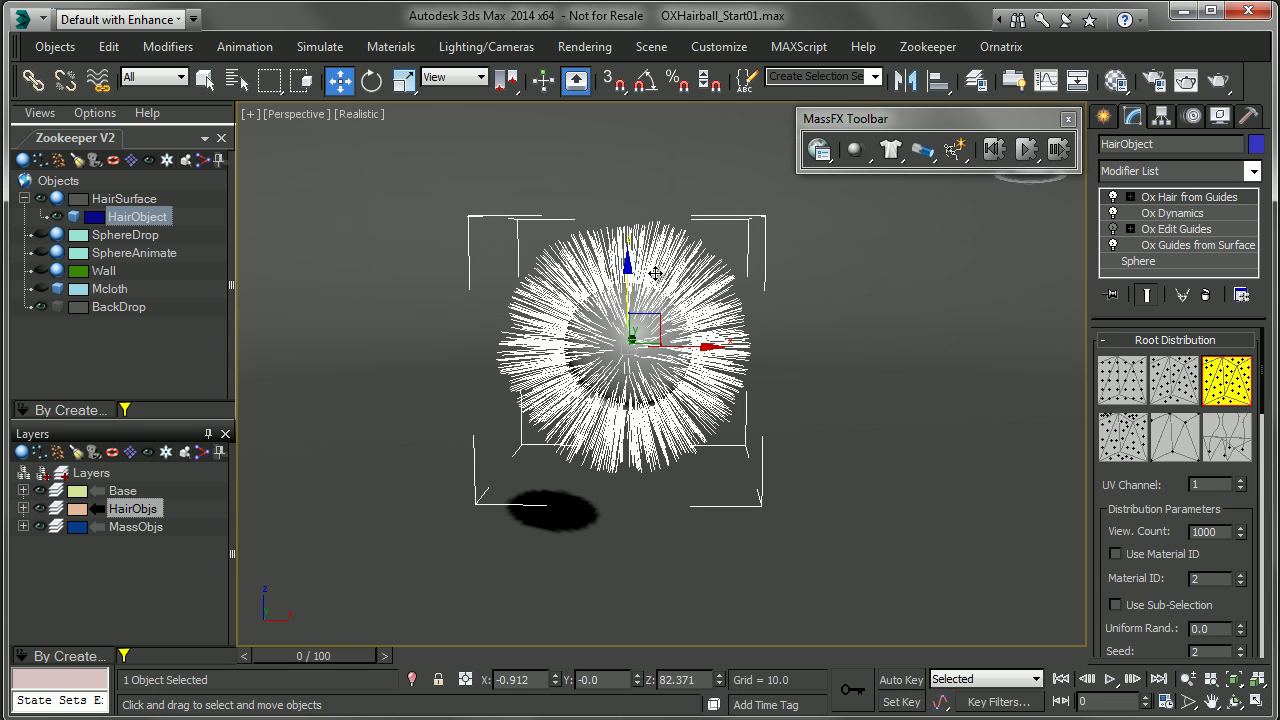
{"action": "left_click", "coordinate": [628, 340]}
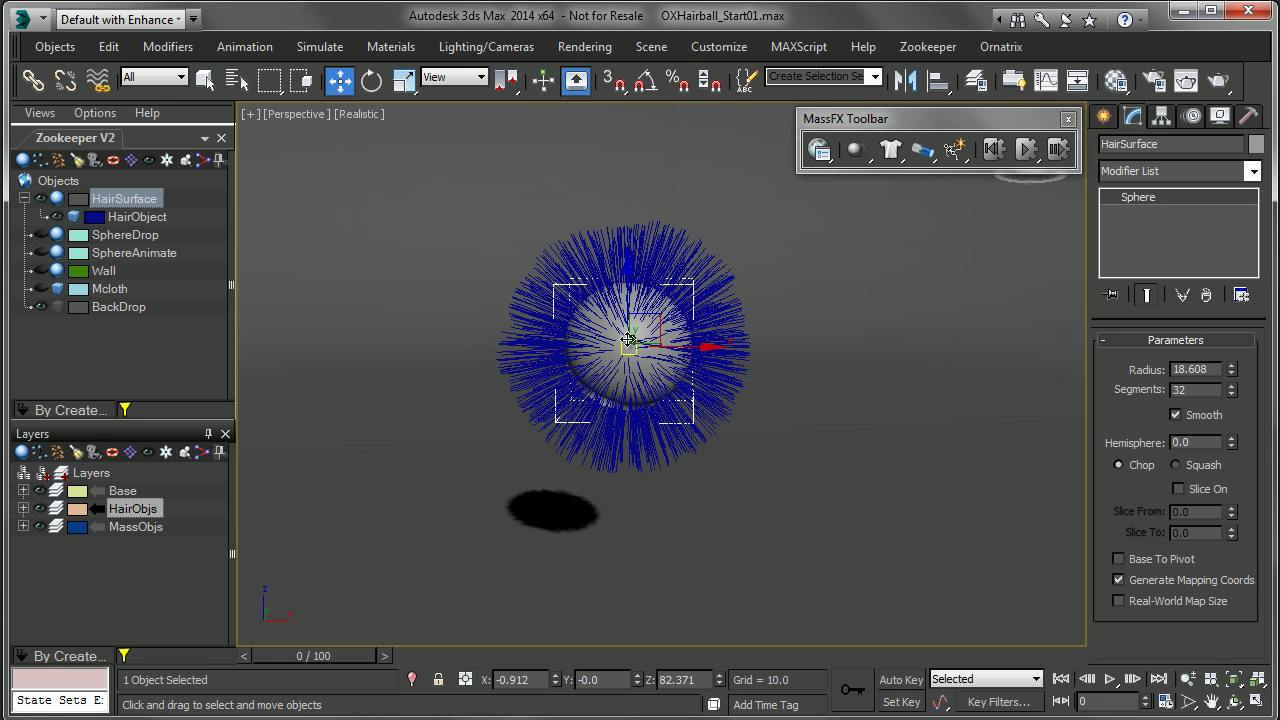
Step: Clone HairSurface as a reference named HairSurfaceRef and make it a dynamic rigid body
{"action": "left_click", "coordinate": [108, 46]}
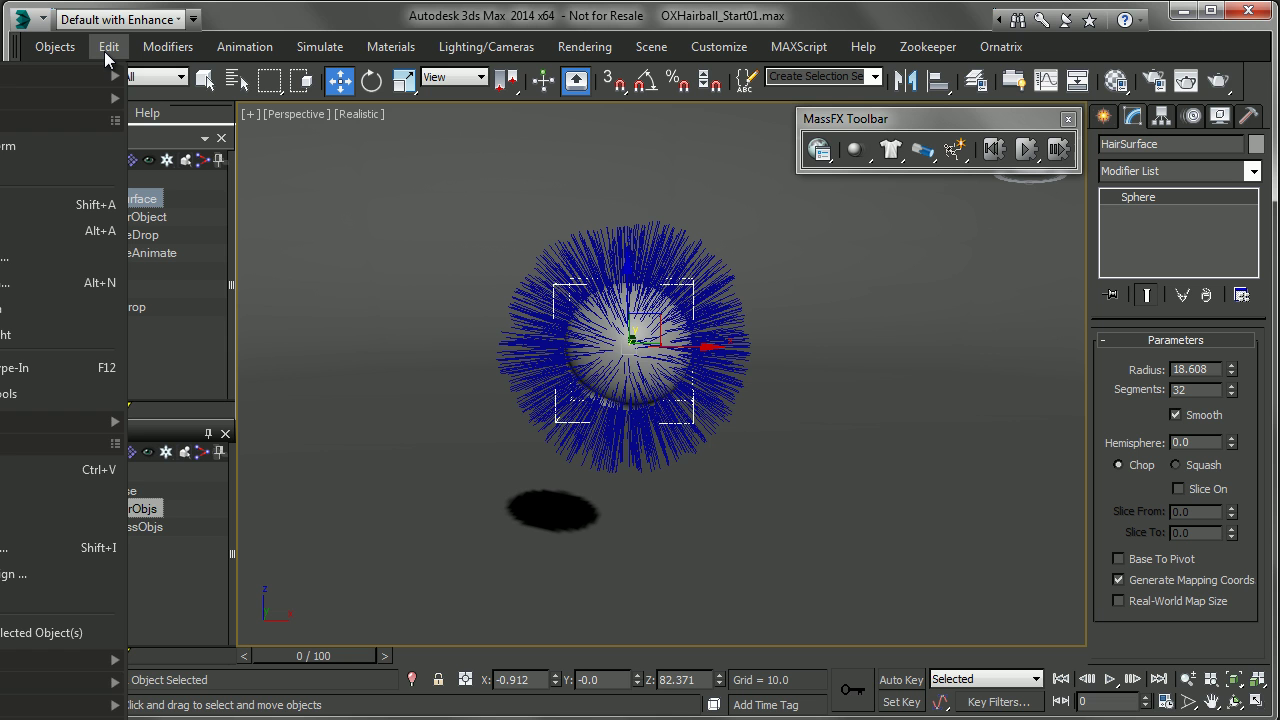
{"action": "left_click", "coordinate": [29, 474]}
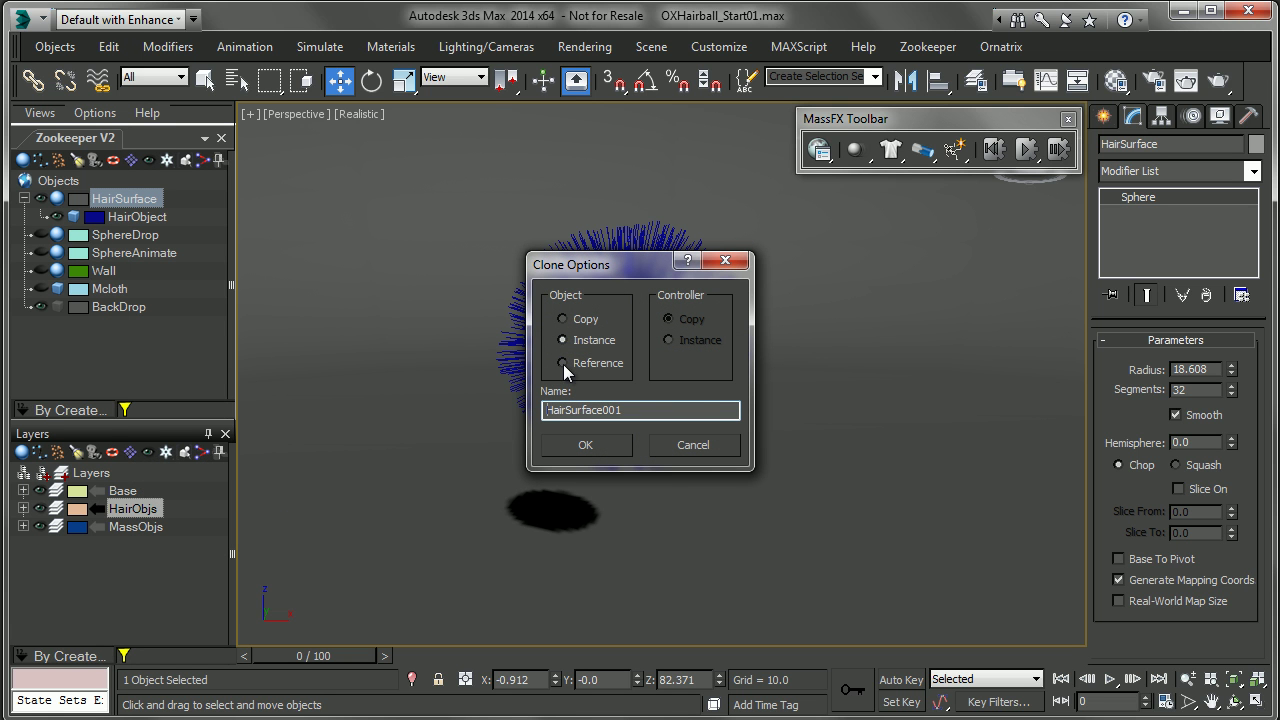
{"action": "left_click", "coordinate": [563, 364]}
{"action": "left_click", "coordinate": [591, 443]}
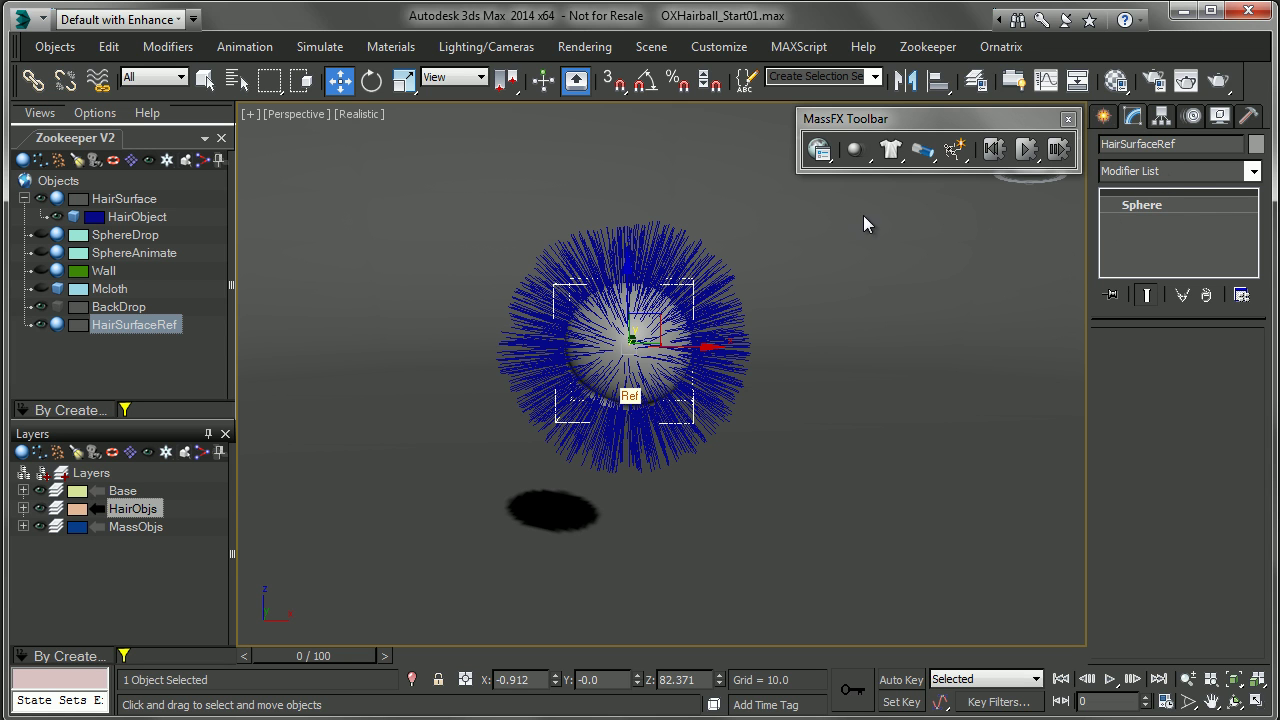
{"action": "left_click_drag", "start_coordinate": [856, 158], "coordinate": [936, 192]}
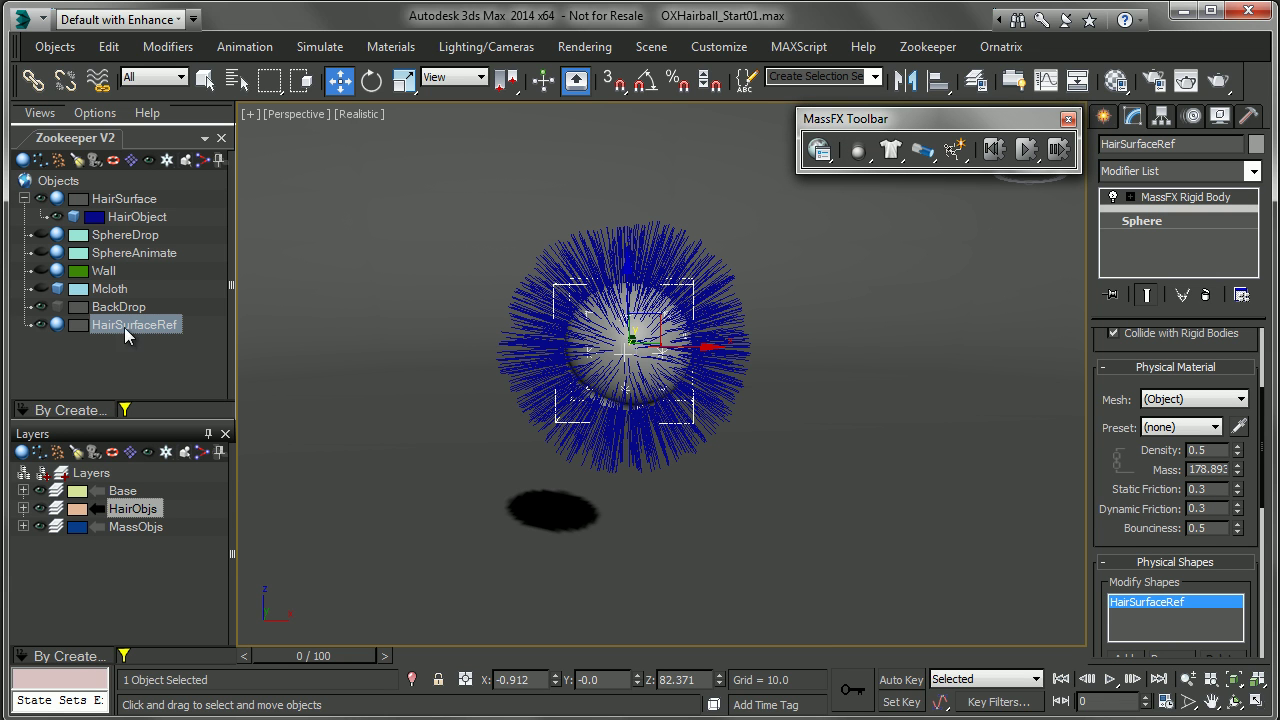
Step: Reparent HairObject under HairSurfaceRef in the Zookeeper outliner, then deselect everything
{"action": "left_click", "coordinate": [146, 222]}
{"action": "left_click", "coordinate": [147, 201]}
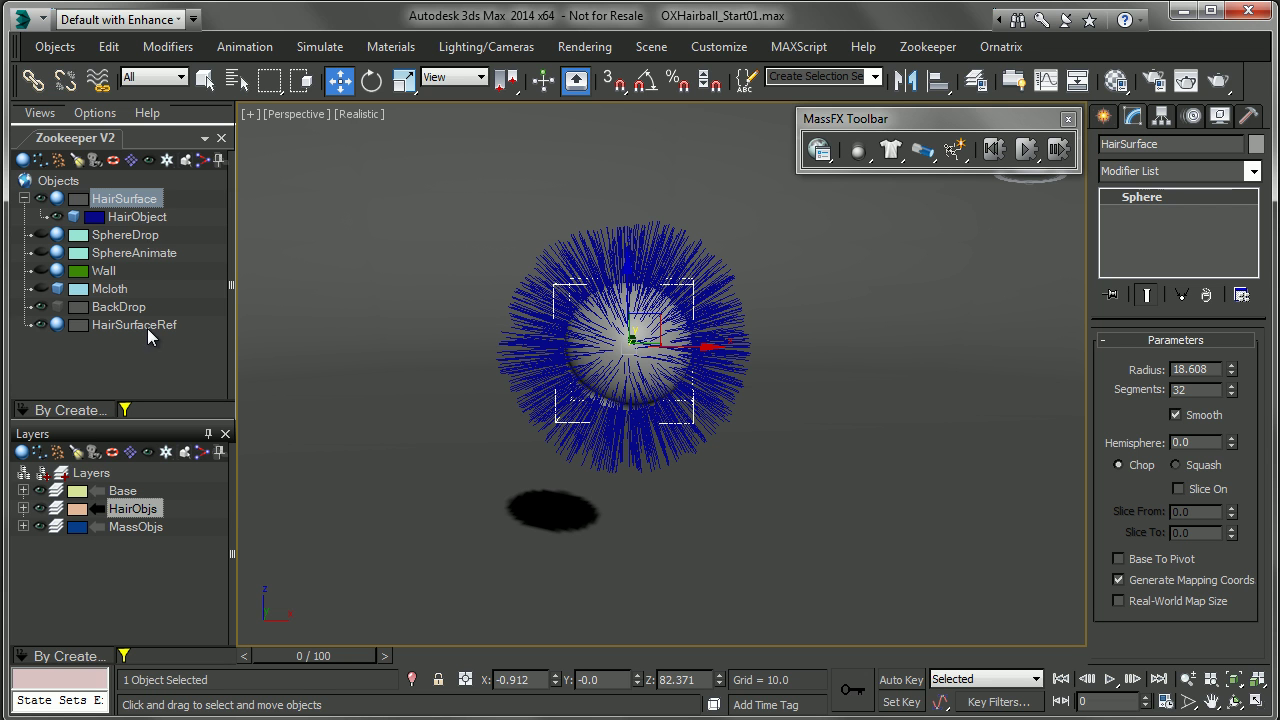
{"action": "left_click", "coordinate": [140, 217]}
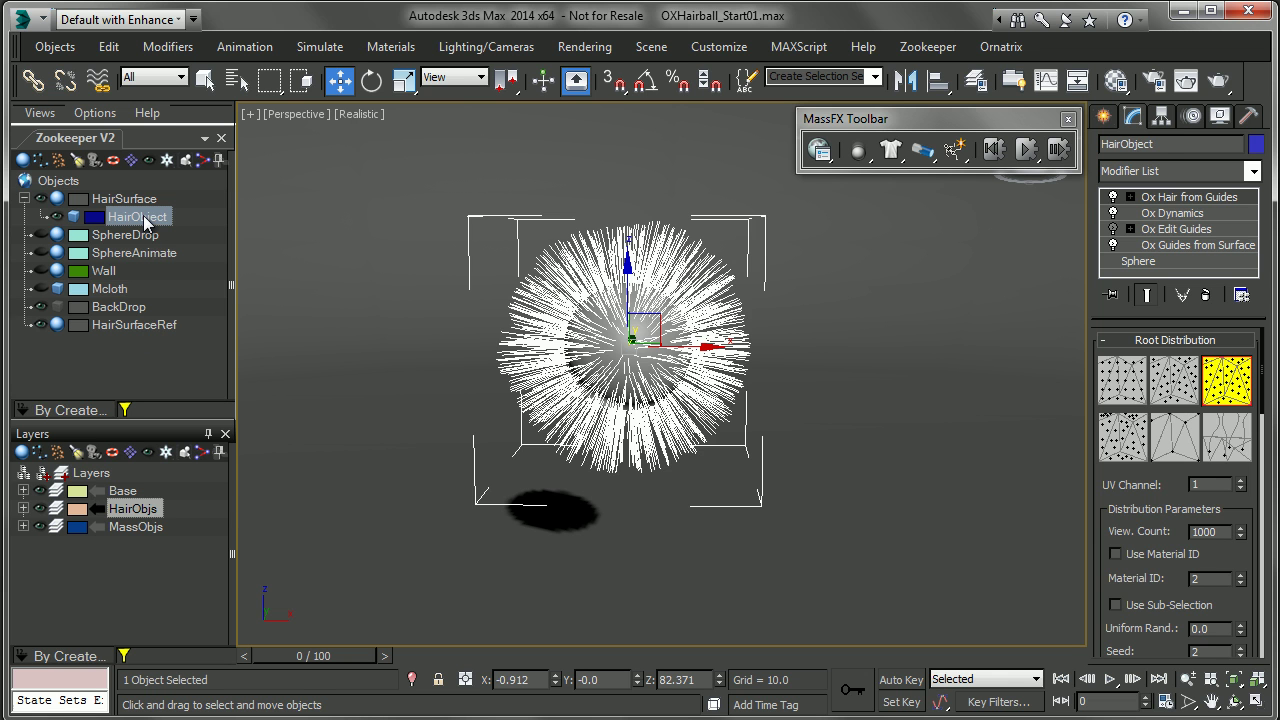
{"action": "left_click", "coordinate": [160, 328]}
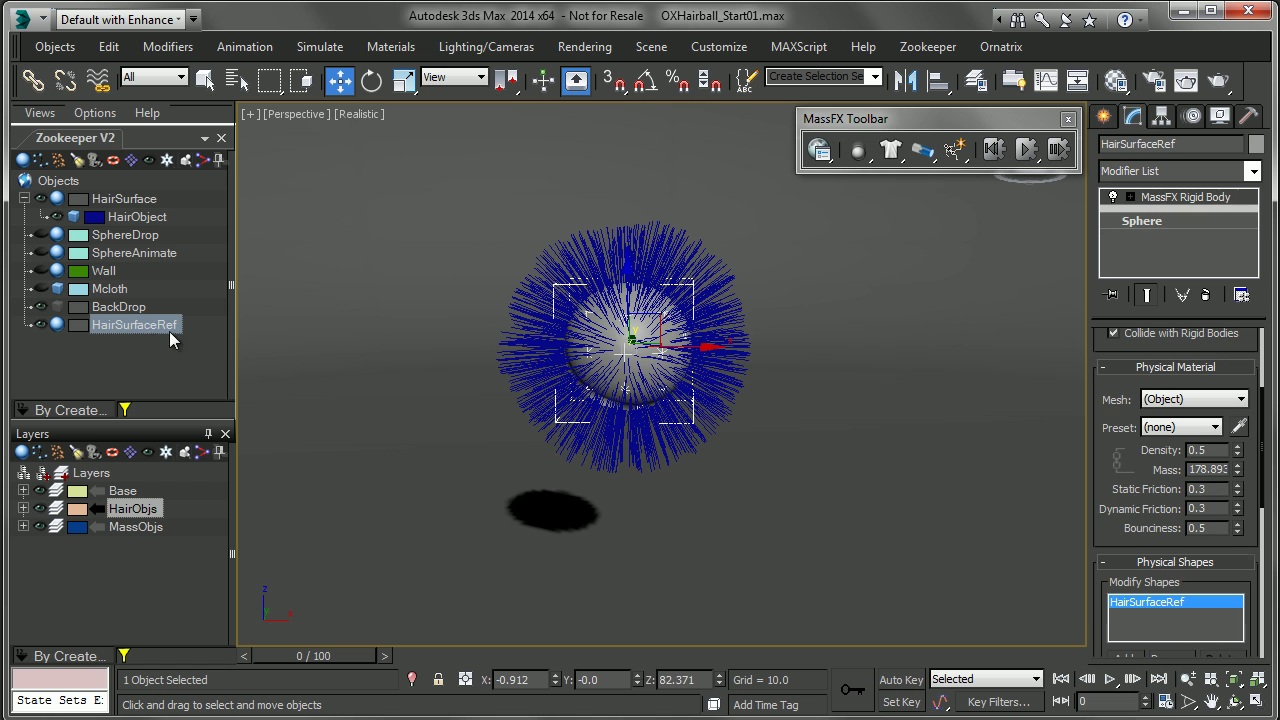
{"action": "left_click", "coordinate": [132, 216]}
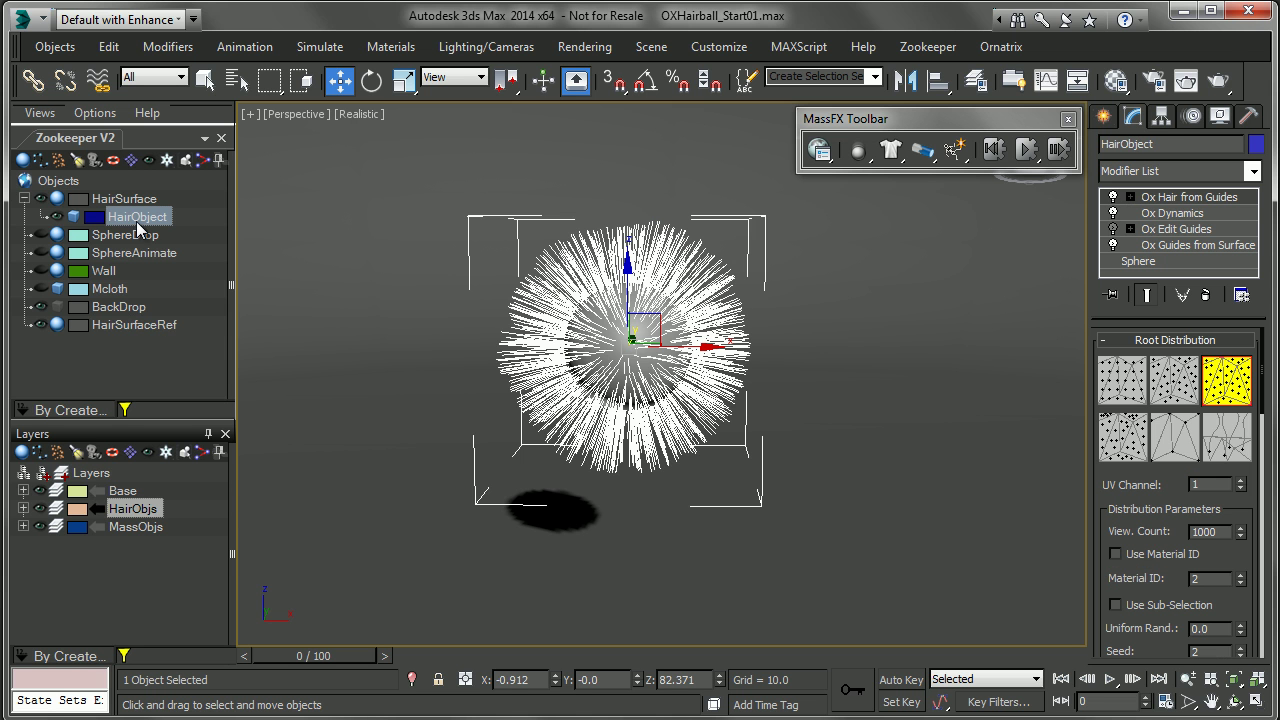
{"action": "left_click_drag", "start_coordinate": [145, 329], "coordinate": [145, 322]}
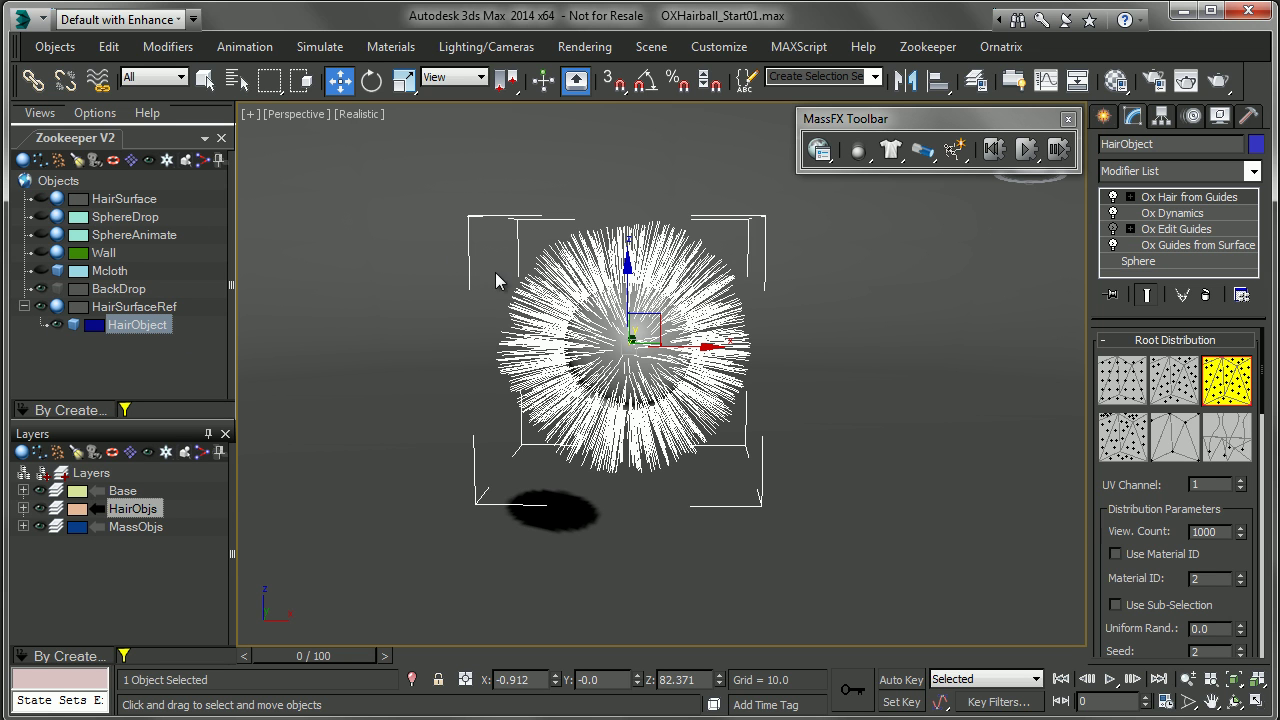
{"action": "left_click", "coordinate": [454, 262]}
Step: Select the hair object and run MassFX so the hairball drops and squashes by frame 39
{"action": "left_click", "coordinate": [643, 323]}
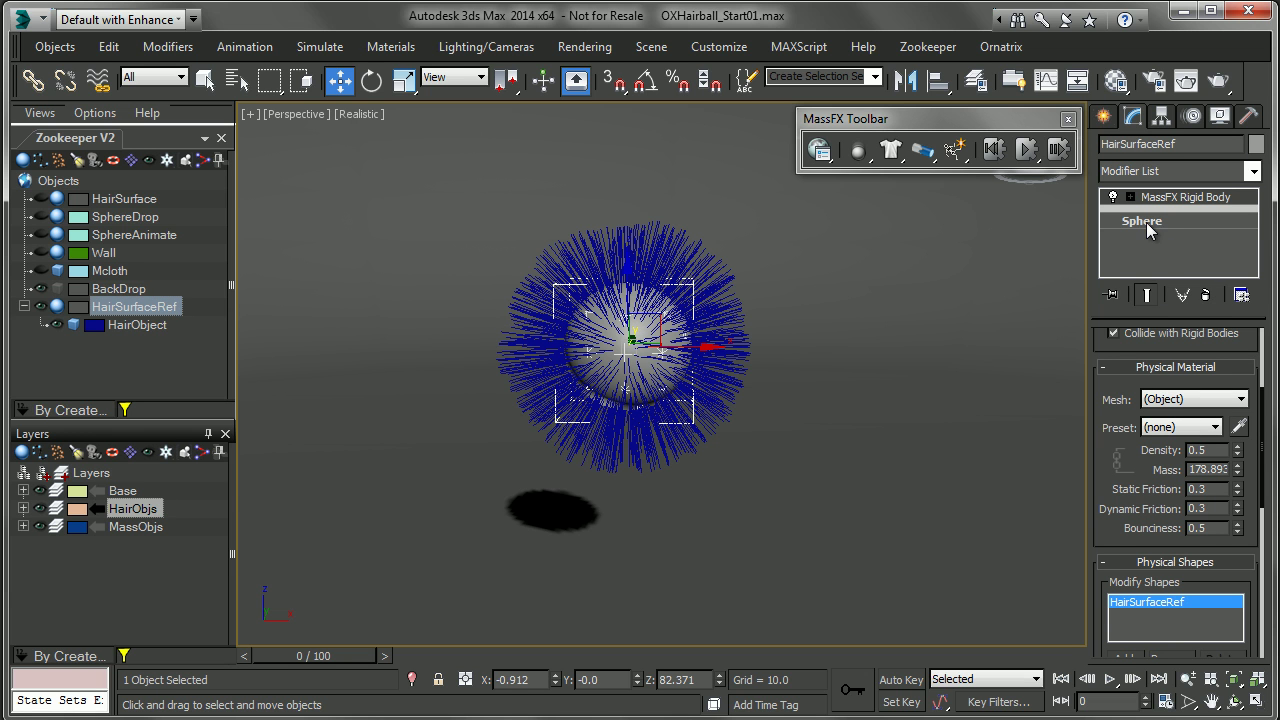
{"action": "left_click", "coordinate": [664, 244]}
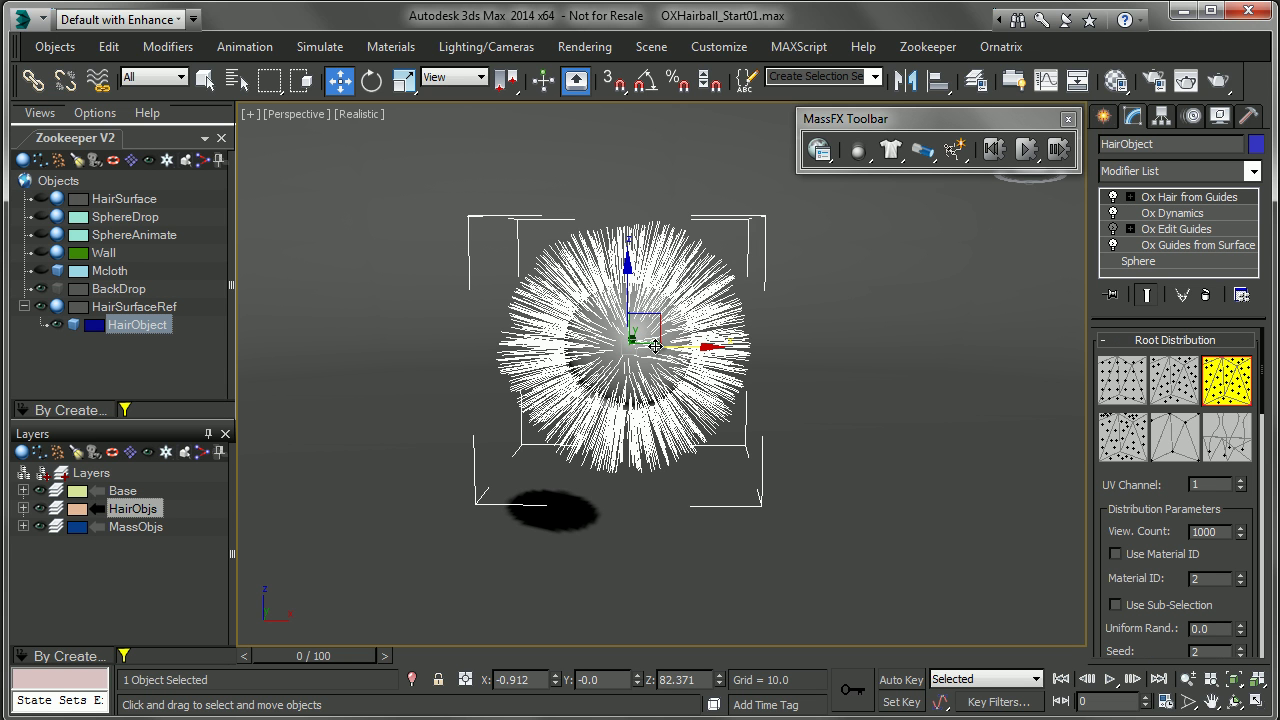
{"action": "left_click", "coordinate": [1028, 150]}
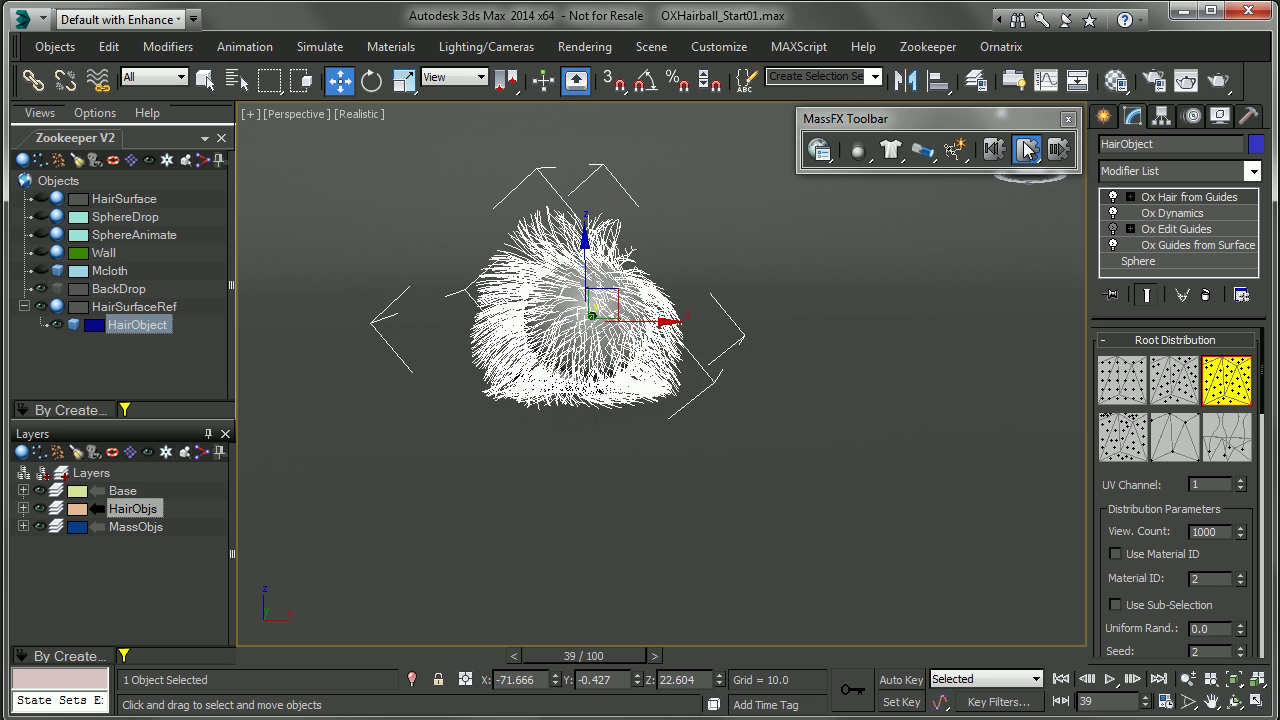
Step: Reset the simulation and lower the Ox Dynamics Global Limit to 10.0
{"action": "left_click", "coordinate": [995, 150]}
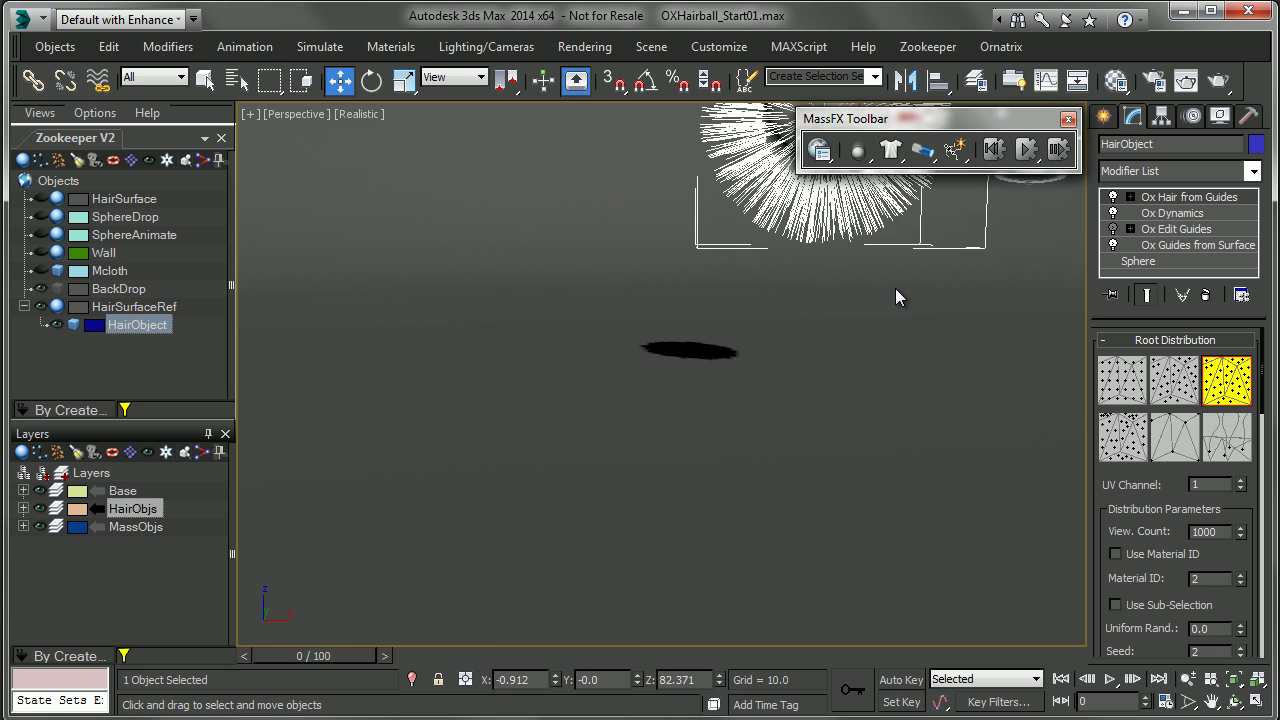
{"action": "left_click", "coordinate": [1192, 214]}
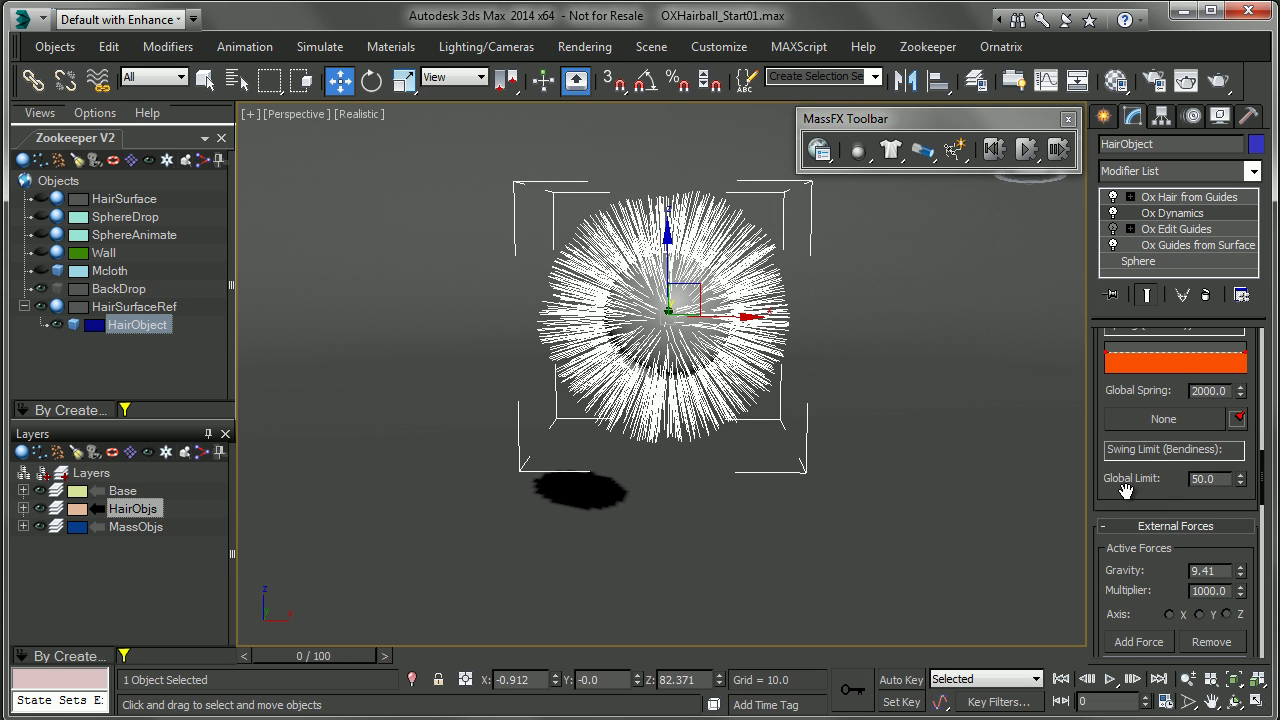
{"action": "left_click_drag", "start_coordinate": [1125, 490], "coordinate": [1172, 455]}
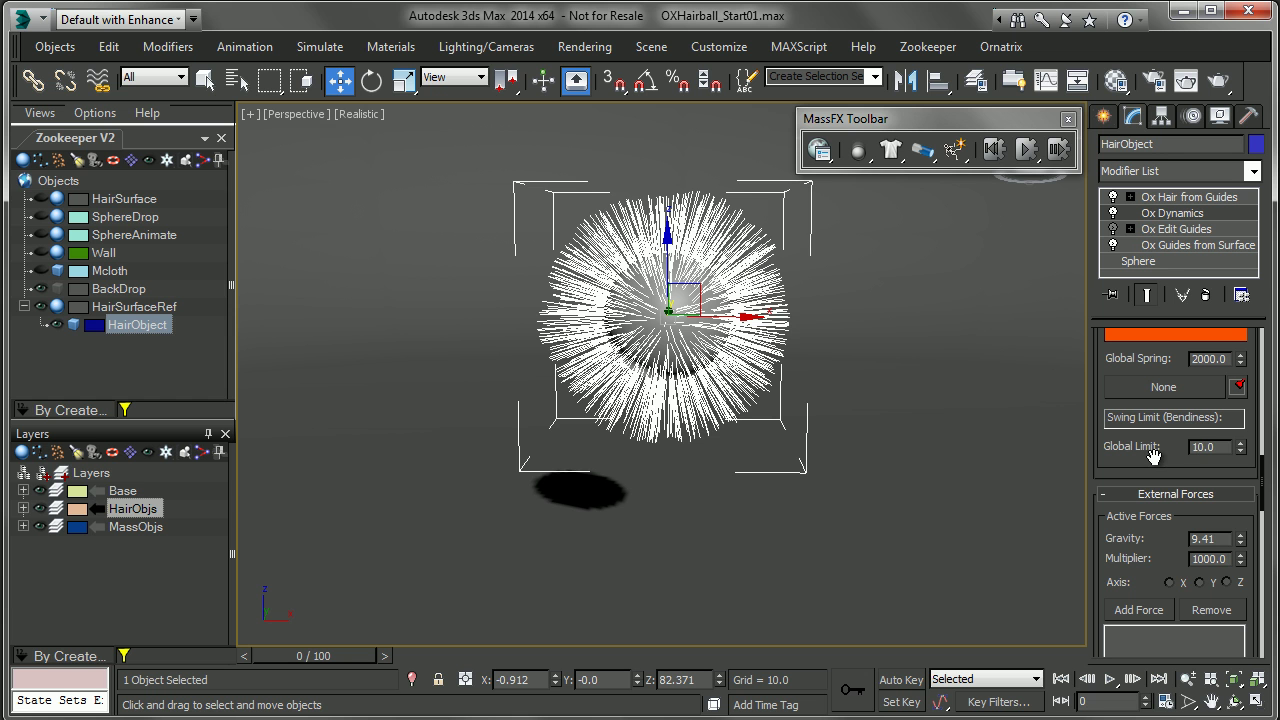
Step: Replay the MassFX simulation with the stiffer hair, then reset it to frame 0
{"action": "left_click", "coordinate": [1029, 149]}
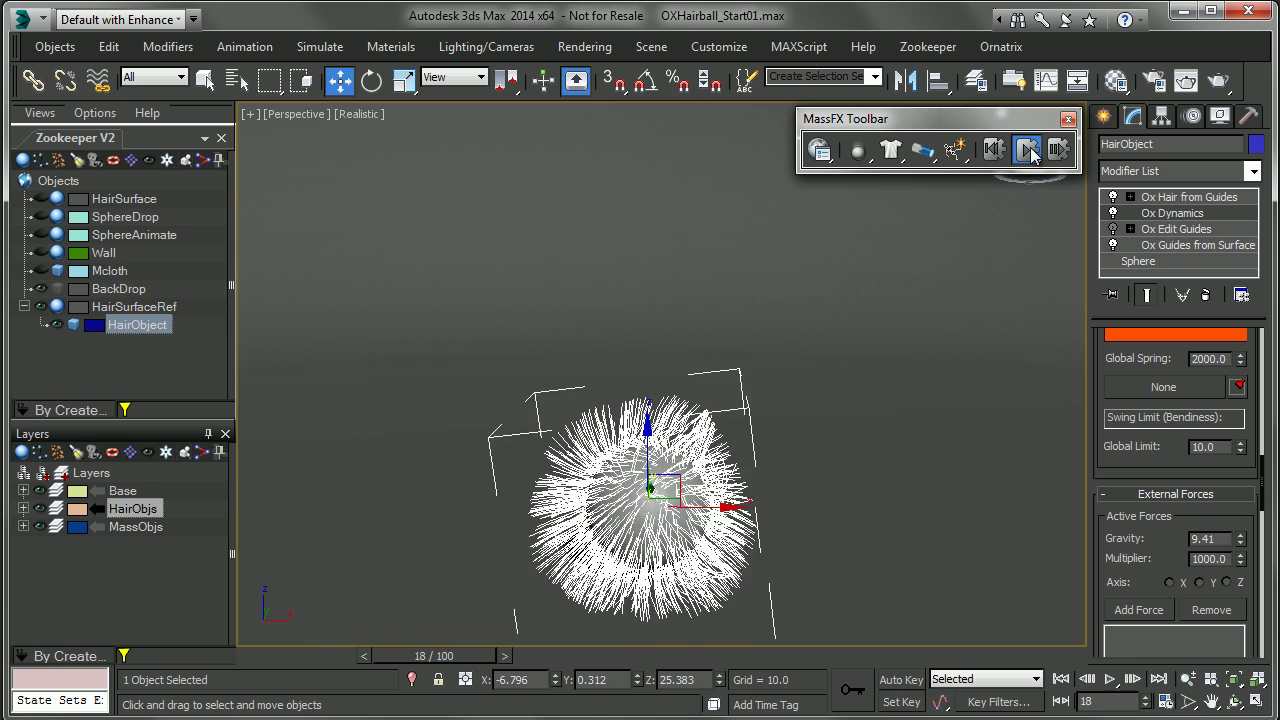
{"action": "left_click", "coordinate": [1029, 149]}
{"action": "left_click", "coordinate": [1027, 150]}
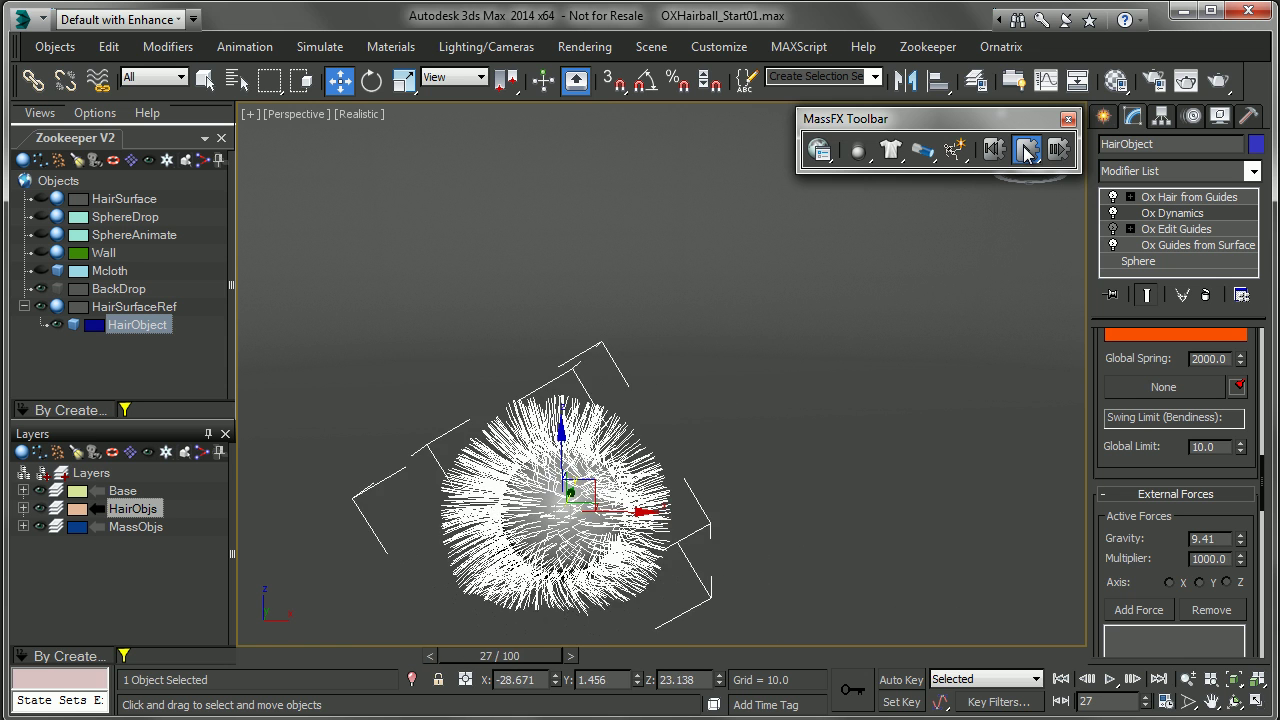
{"action": "left_click", "coordinate": [997, 150]}
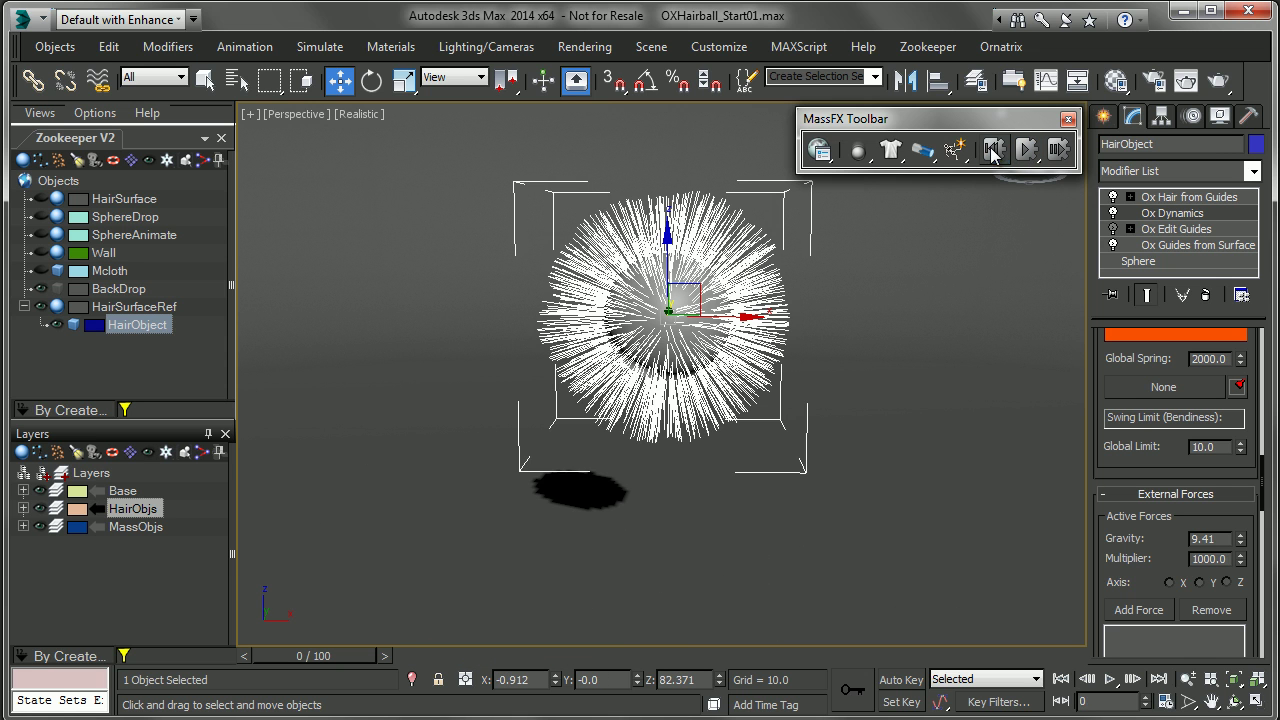
Step: Unhide SphereDrop, SphereAnimate, Wall and Mcloth in Zookeeper
{"action": "left_click", "coordinate": [40, 217]}
{"action": "left_click", "coordinate": [40, 235]}
{"action": "left_click", "coordinate": [41, 253]}
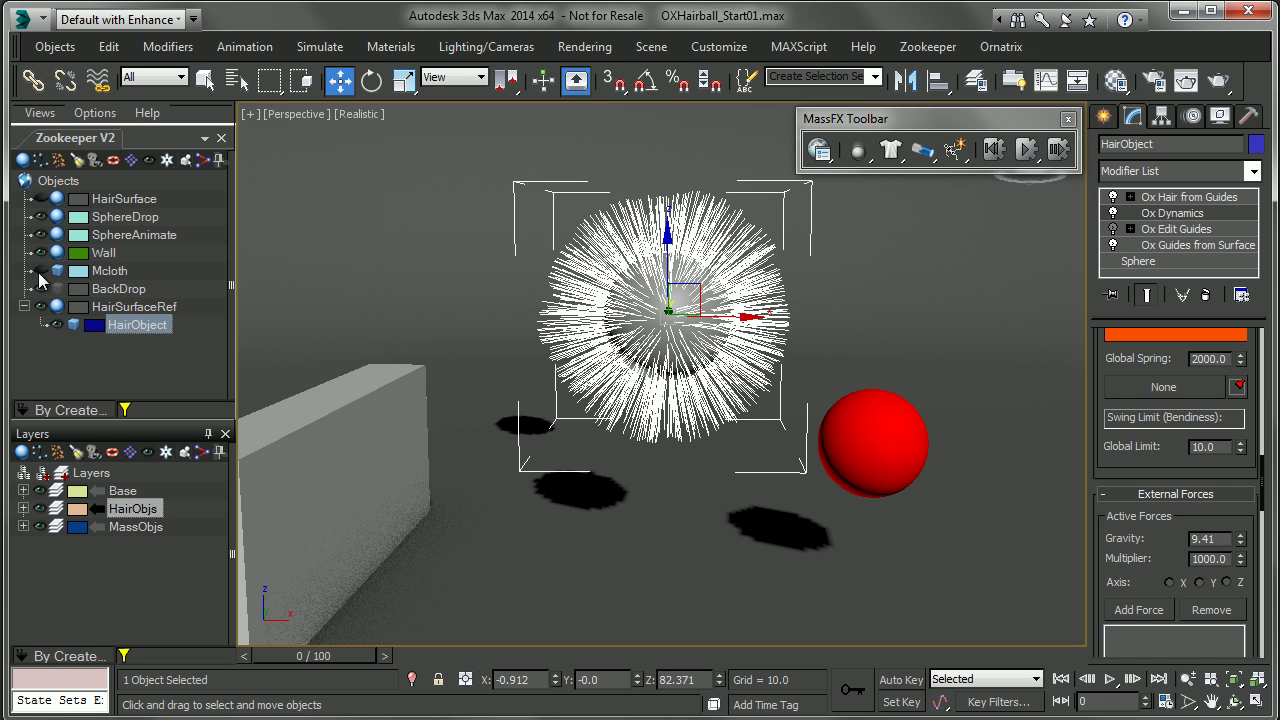
{"action": "left_click", "coordinate": [41, 271]}
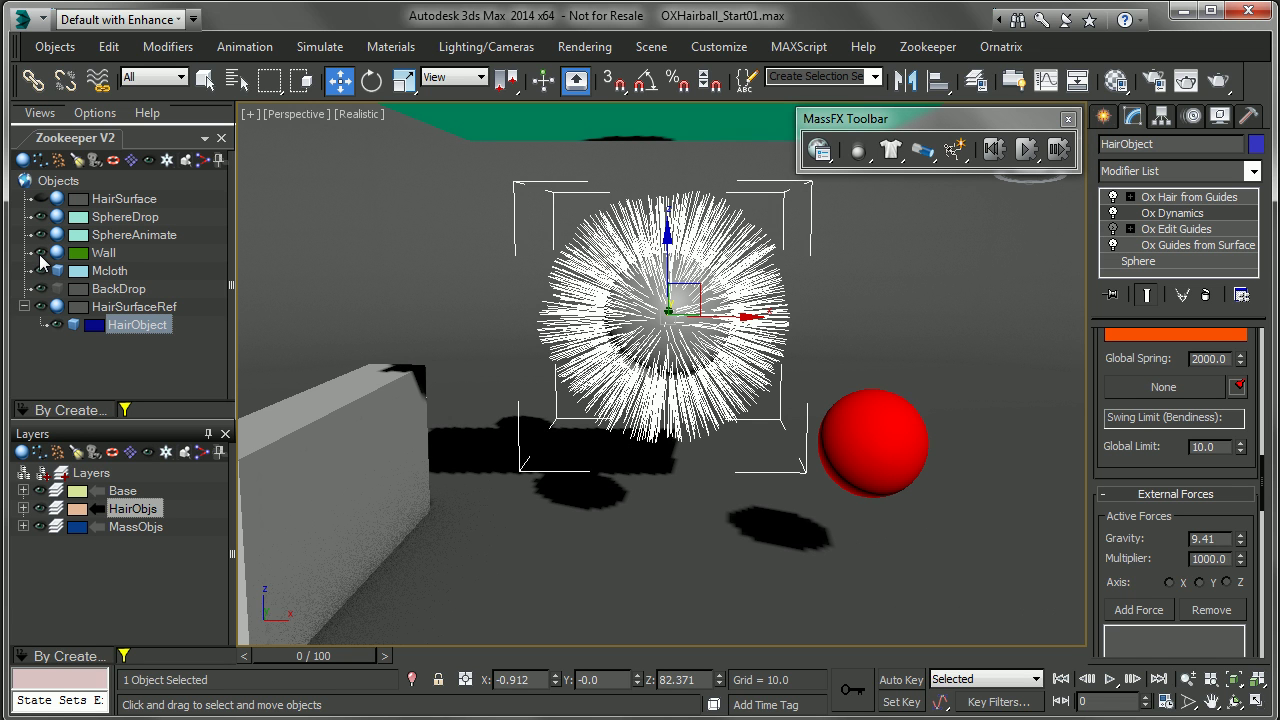
Step: Run the full simulation with all objects visible, reset it, and select the Wall
{"action": "left_click", "coordinate": [1027, 149]}
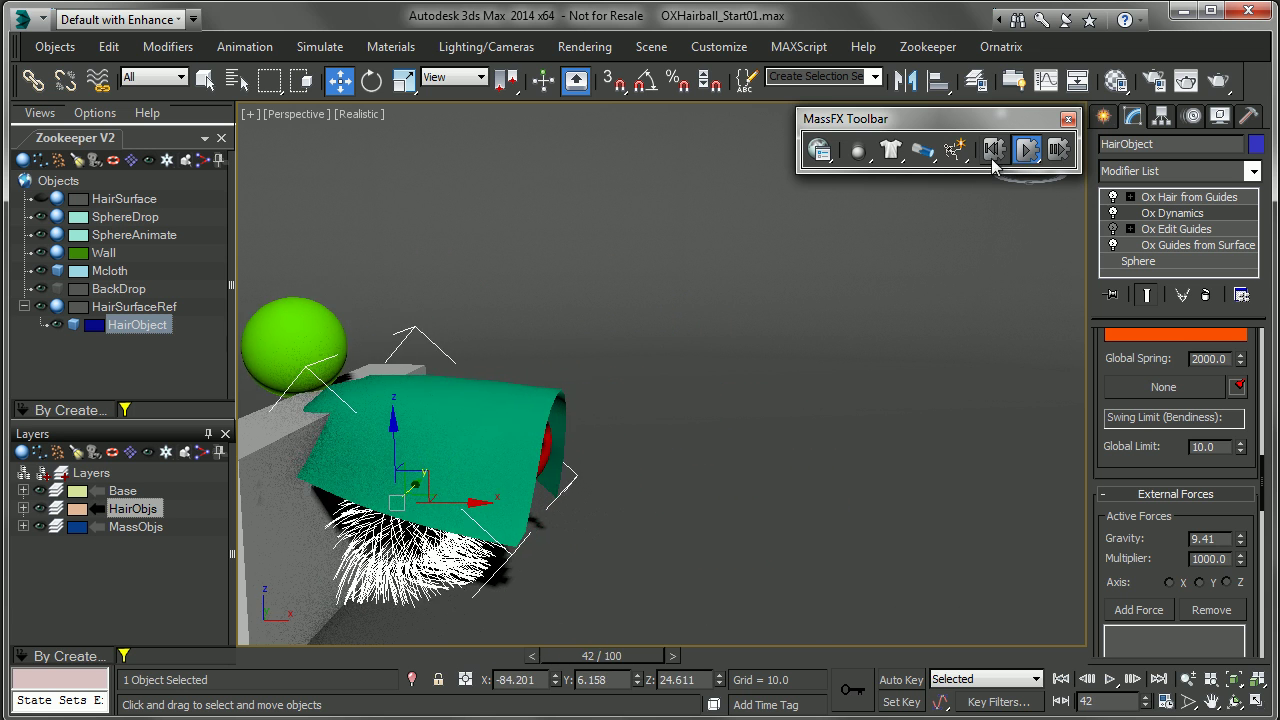
{"action": "left_click", "coordinate": [993, 149]}
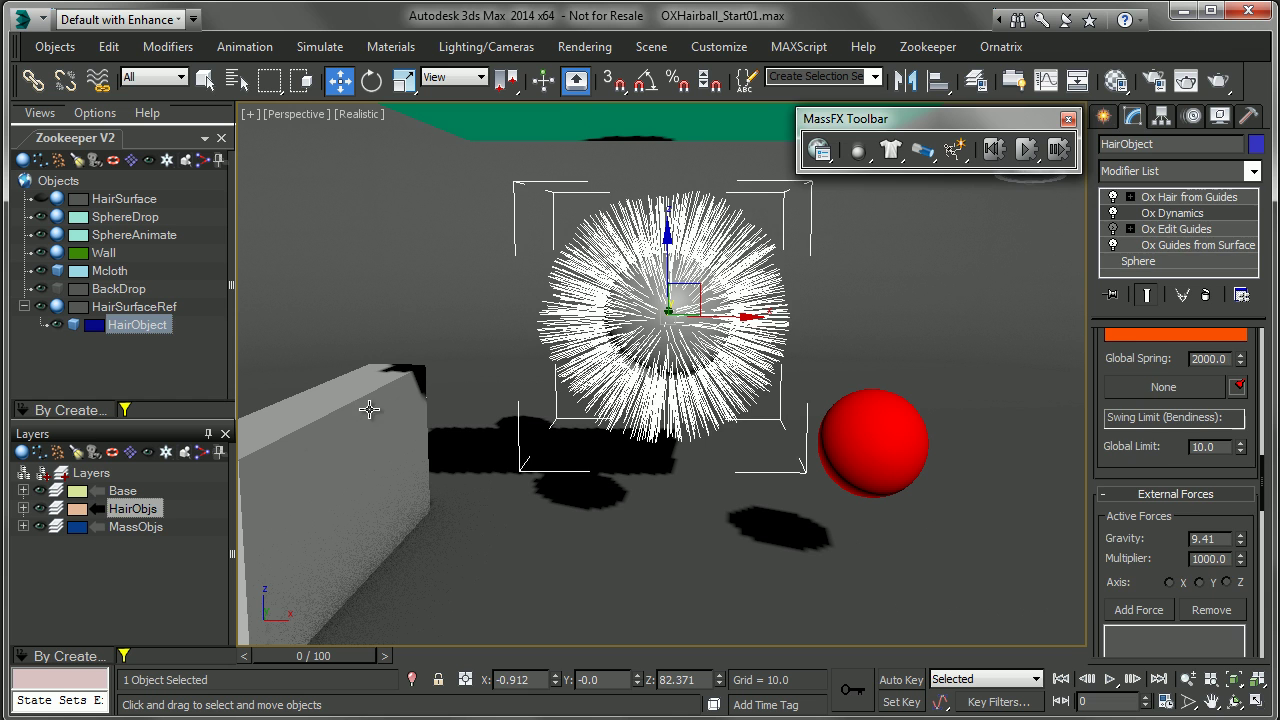
{"action": "left_click", "coordinate": [369, 409]}
Step: Make the Wall a static rigid body, replay the simulation to test collisions, then reset
{"action": "left_click", "coordinate": [858, 149]}
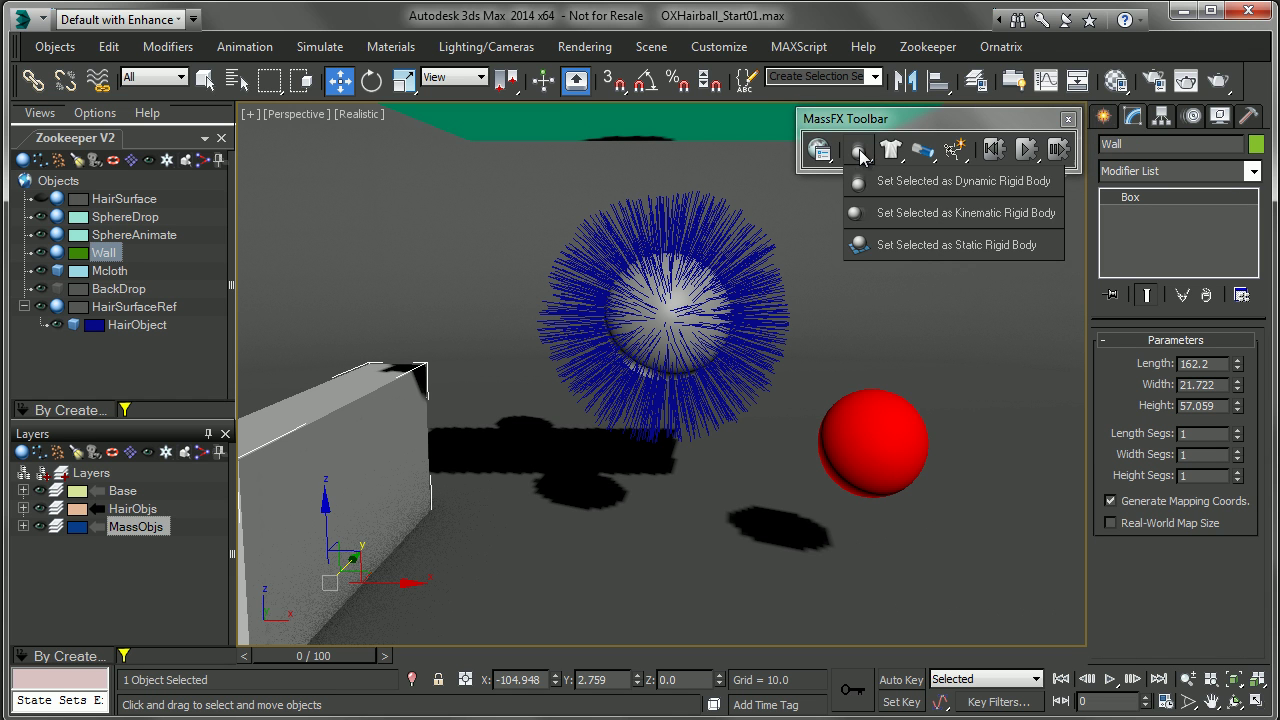
{"action": "left_click", "coordinate": [922, 250]}
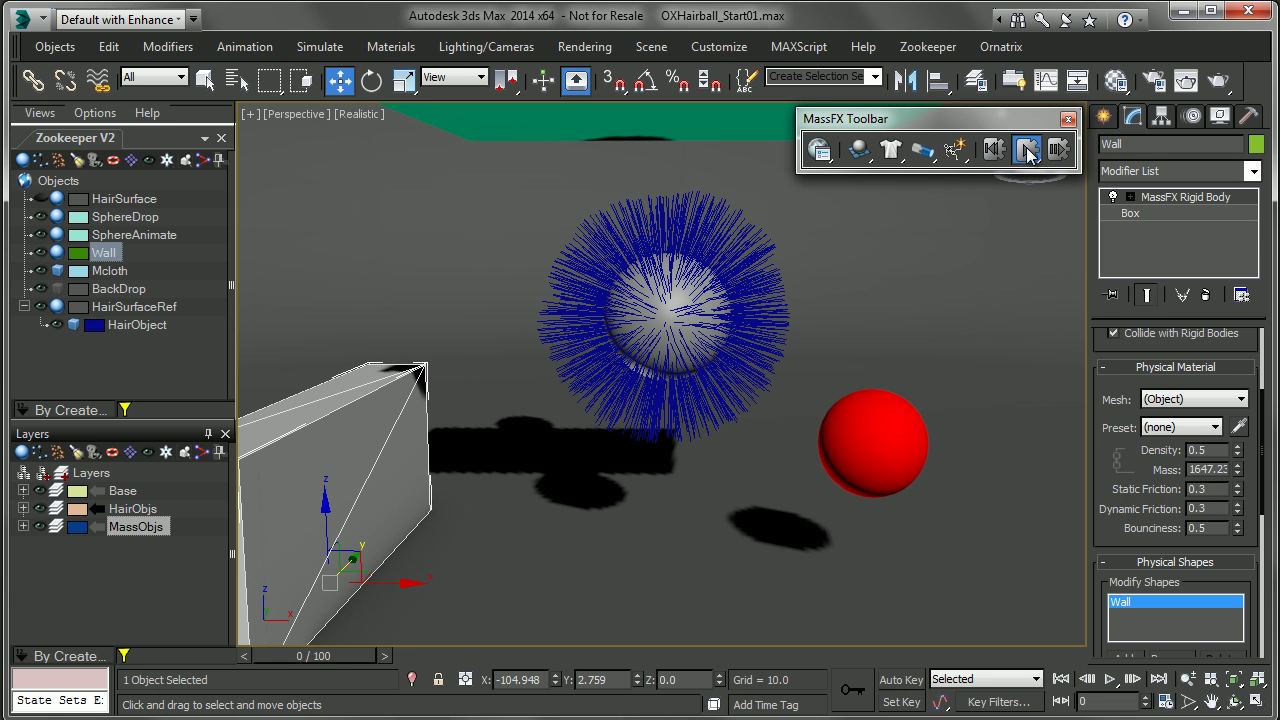
{"action": "left_click", "coordinate": [1028, 150]}
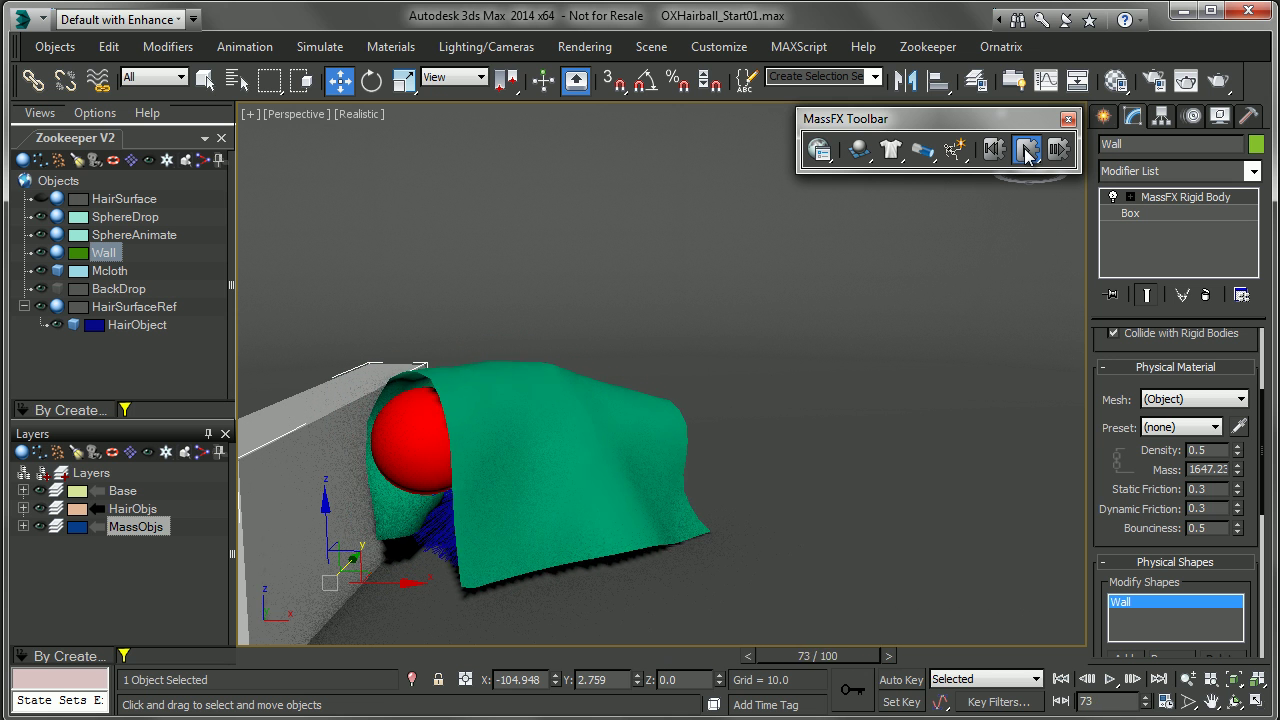
{"action": "left_click", "coordinate": [1029, 152]}
{"action": "left_click", "coordinate": [995, 150]}
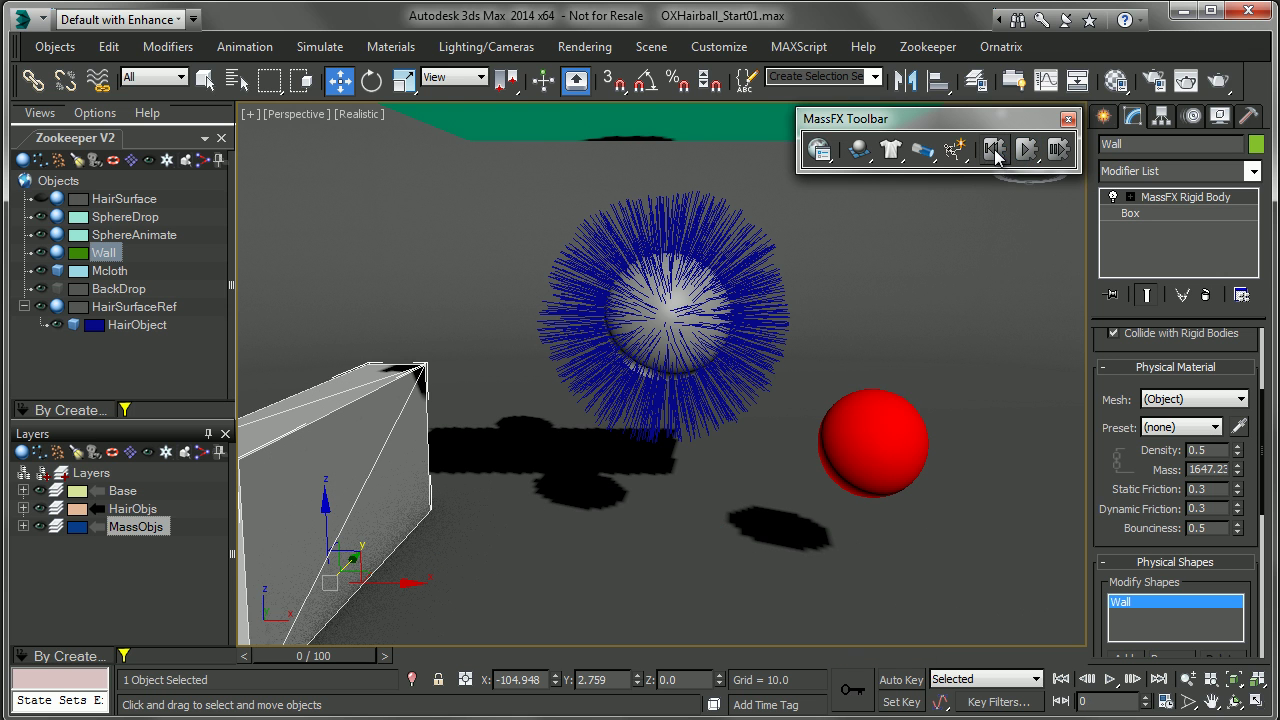
{"action": "left_click", "coordinate": [888, 431]}
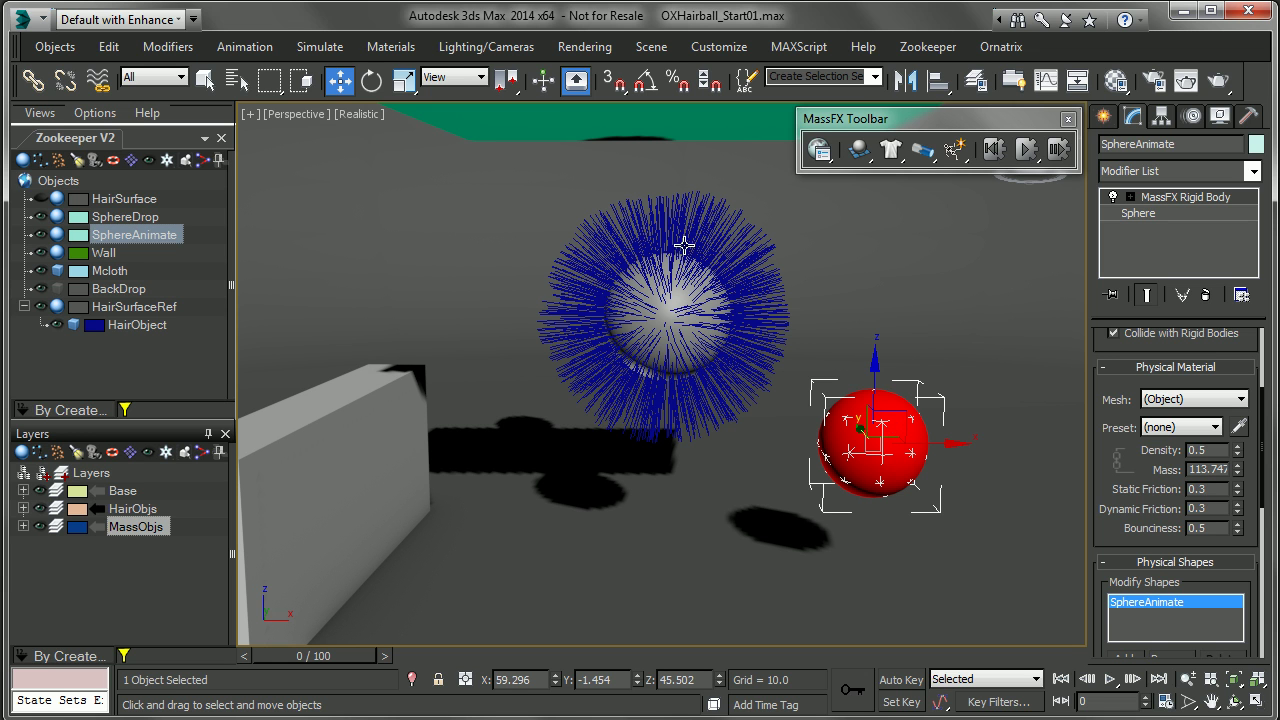
Step: Inspect the SphereDrop rigid body and Mcloth cloth settings
{"action": "scroll", "coordinate": [1108, 350], "scroll_direction": "up", "scroll_amount": 4}
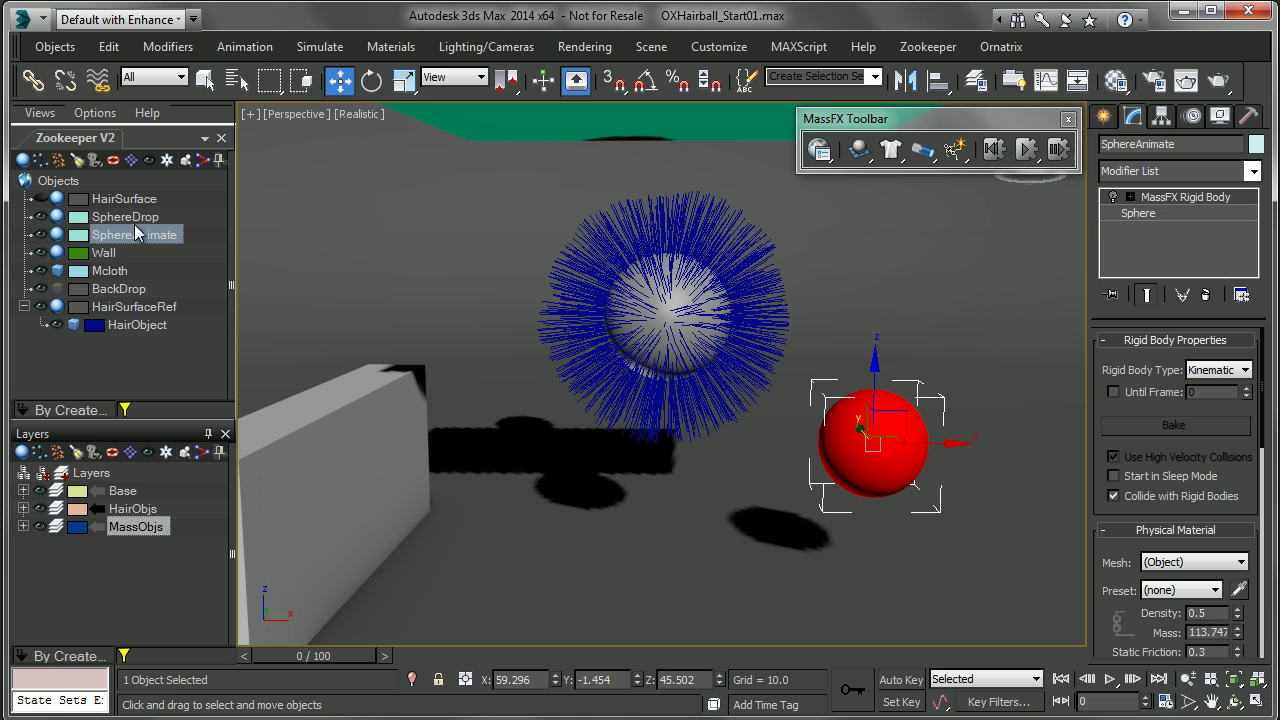
{"action": "left_click", "coordinate": [134, 217]}
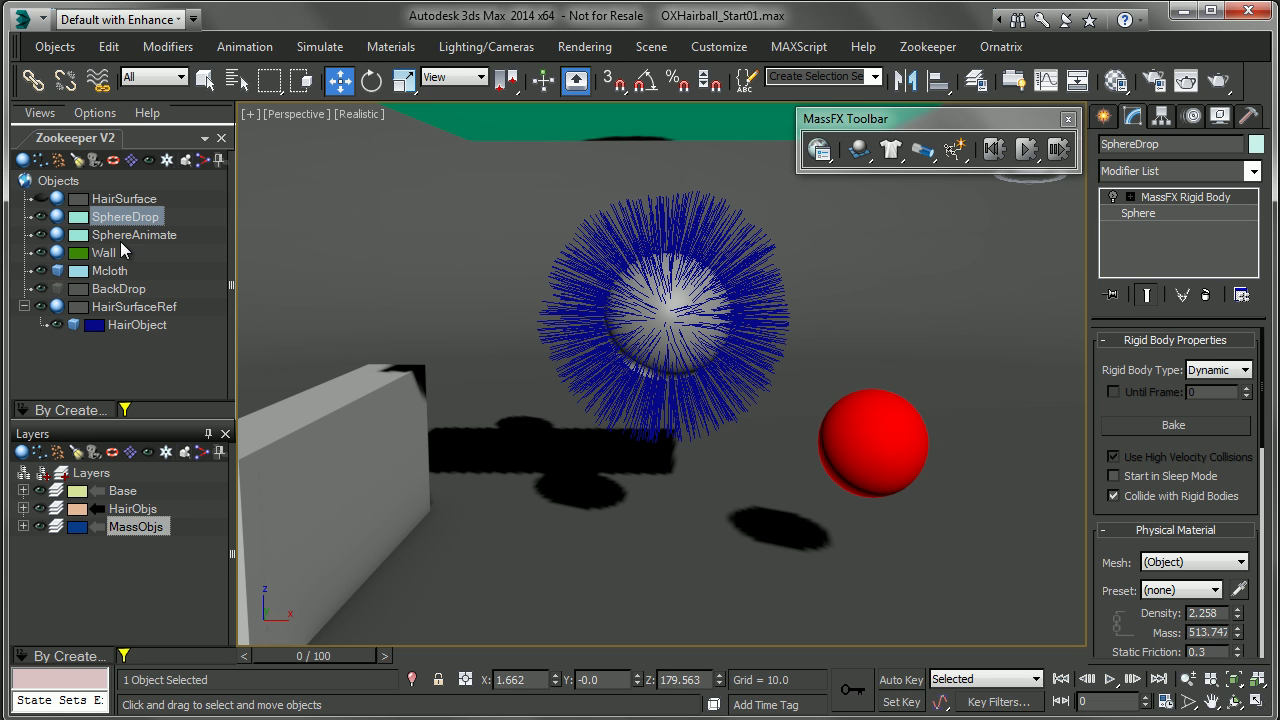
{"action": "left_click", "coordinate": [110, 272]}
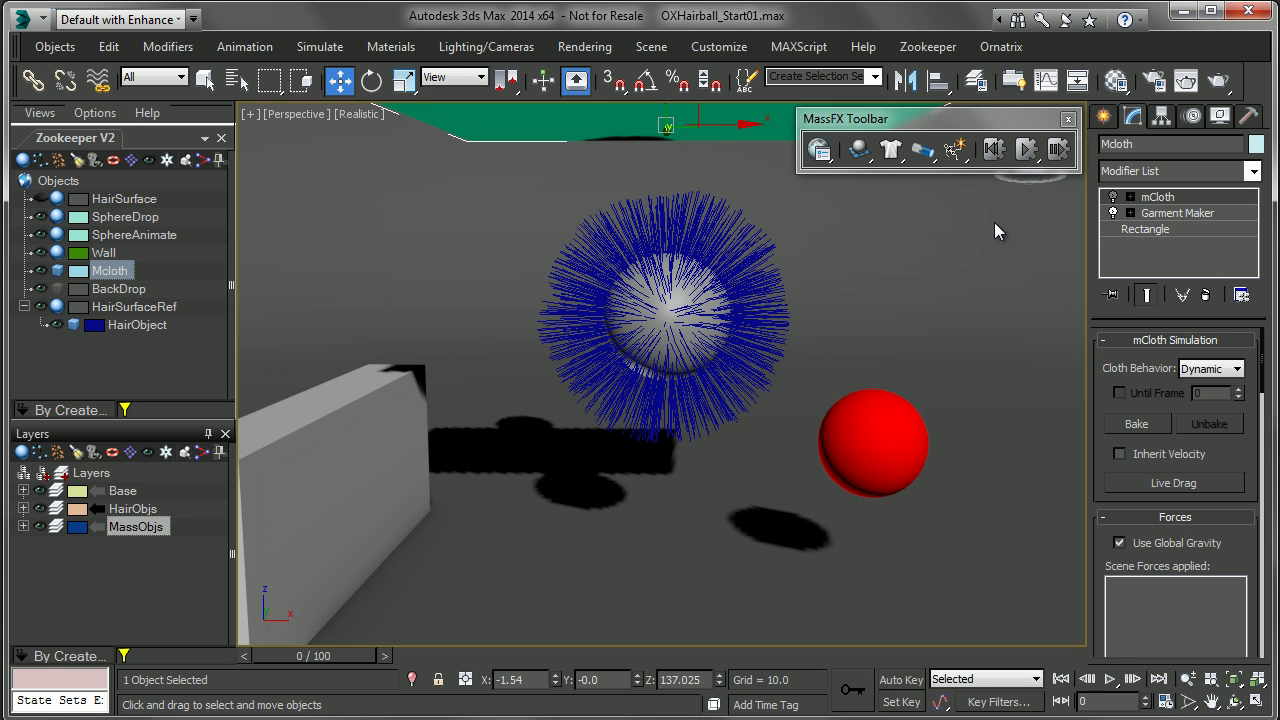
Step: Hide SphereAnimate and Mcloth, select HairObject and play the hair simulation
{"action": "left_click", "coordinate": [41, 236]}
{"action": "left_click", "coordinate": [41, 272]}
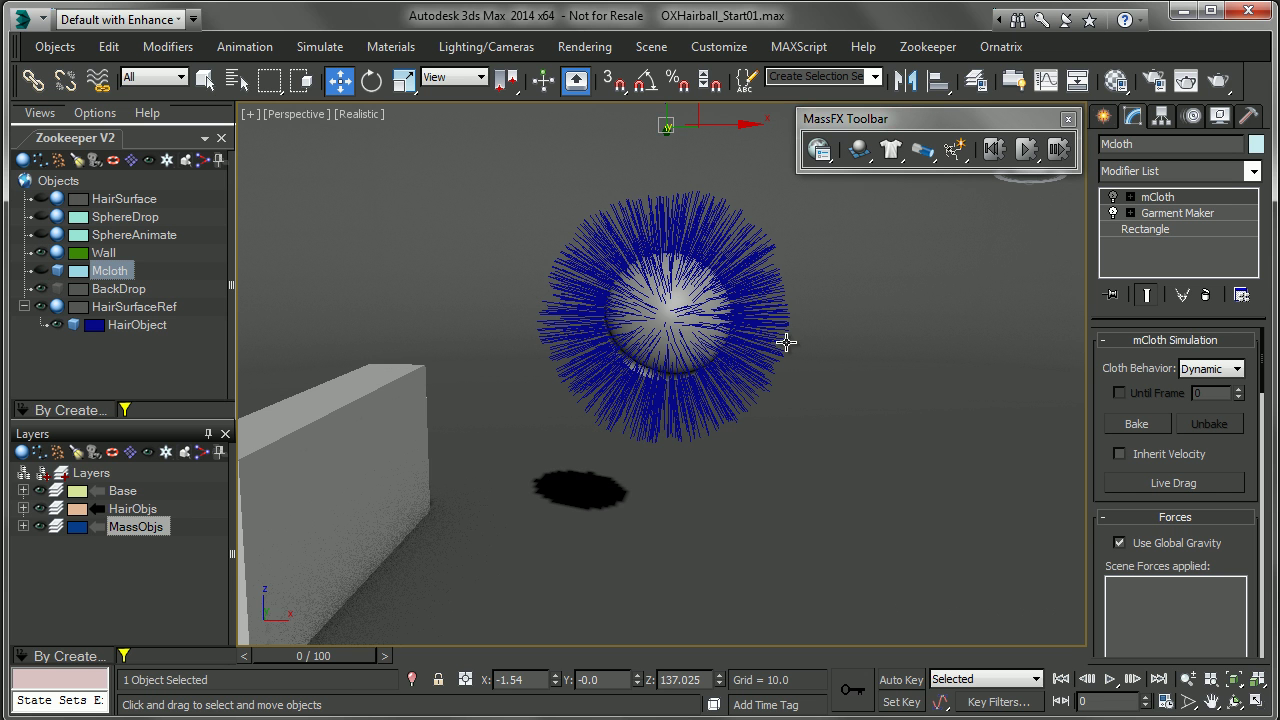
{"action": "left_click", "coordinate": [739, 259]}
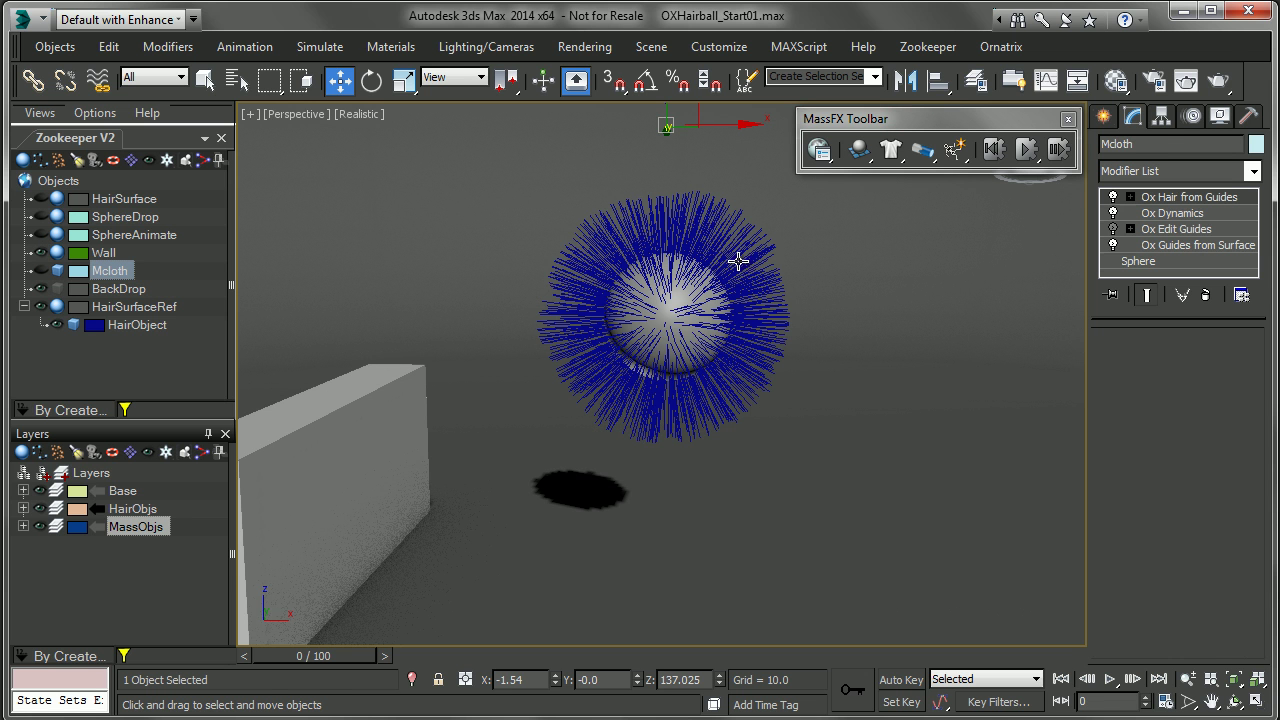
{"action": "left_click", "coordinate": [1028, 149]}
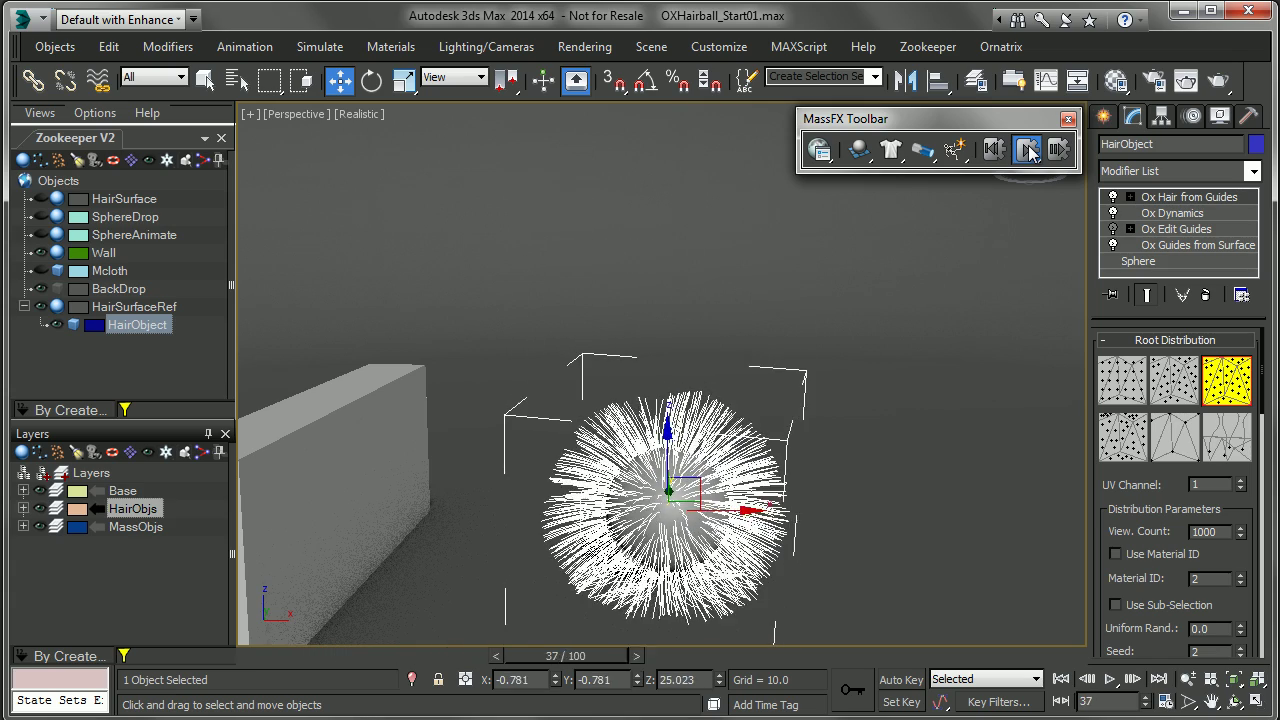
Step: Create a PBomb space warp right of the hairball and raise it to Z 29.678
{"action": "left_click", "coordinate": [995, 149]}
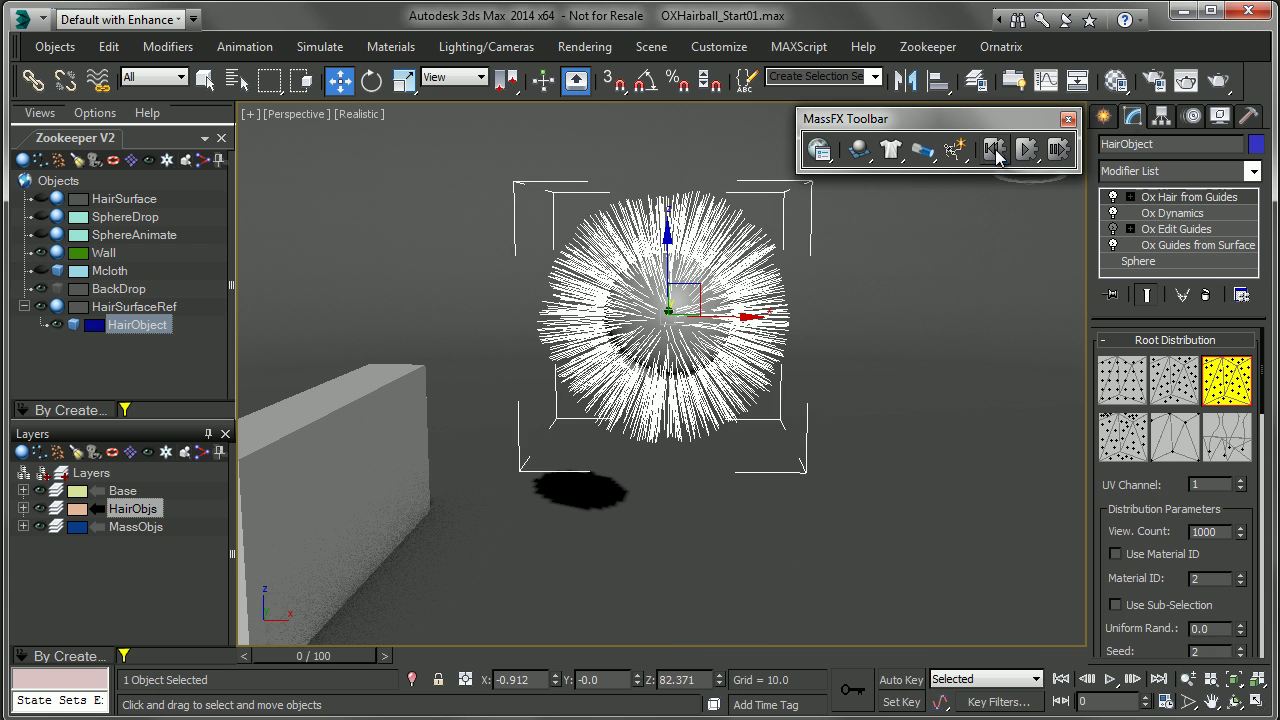
{"action": "left_click", "coordinate": [1106, 120]}
{"action": "left_click", "coordinate": [1229, 149]}
{"action": "left_click", "coordinate": [1140, 285]}
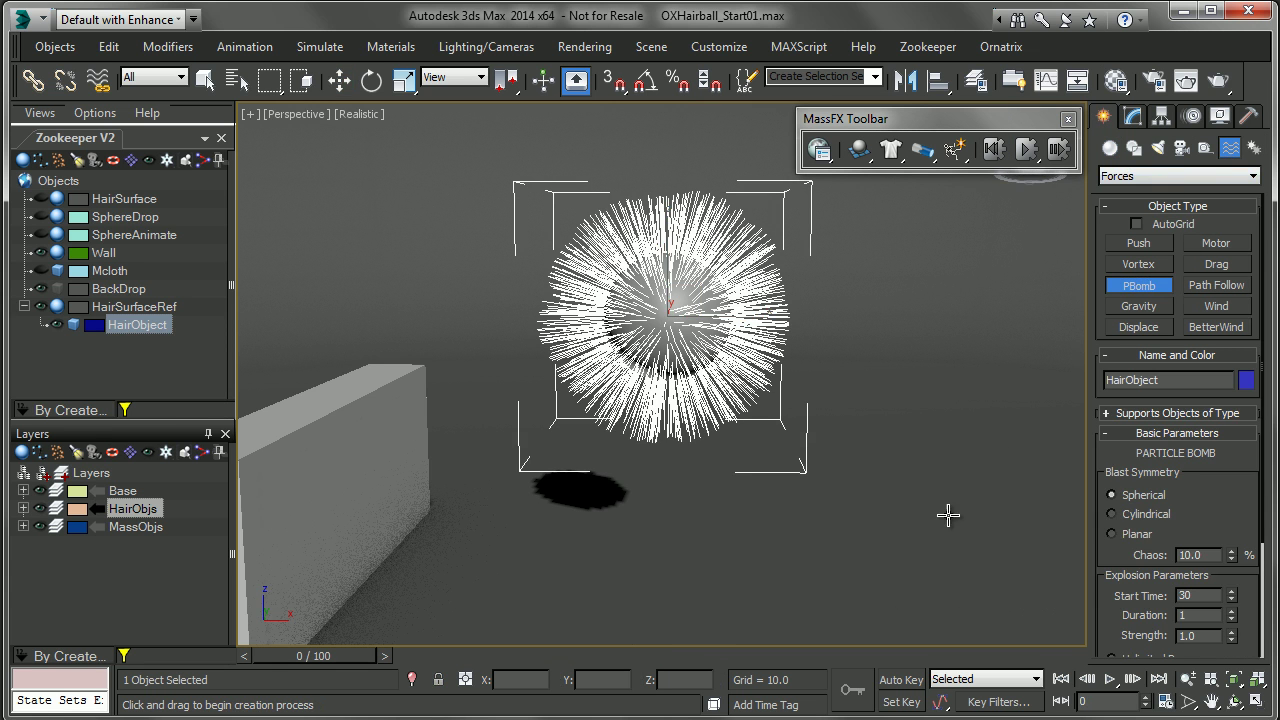
{"action": "mouse_move", "coordinate": [943, 509]}
{"action": "left_mouse_down"}
{"action": "mouse_move", "coordinate": [983, 534]}
{"action": "mouse_move", "coordinate": [953, 512]}
{"action": "left_mouse_up"}
{"action": "key", "text": "w"}
{"action": "left_click_drag", "start_coordinate": [943, 469], "coordinate": [948, 385]}
Step: Add PBomb001 as an external force in HairObject's Ox Dynamics and play the simulation
{"action": "left_click", "coordinate": [706, 235]}
{"action": "left_click", "coordinate": [1133, 116]}
{"action": "left_click", "coordinate": [1172, 213]}
{"action": "left_click_drag", "start_coordinate": [1108, 538], "coordinate": [1110, 344]}
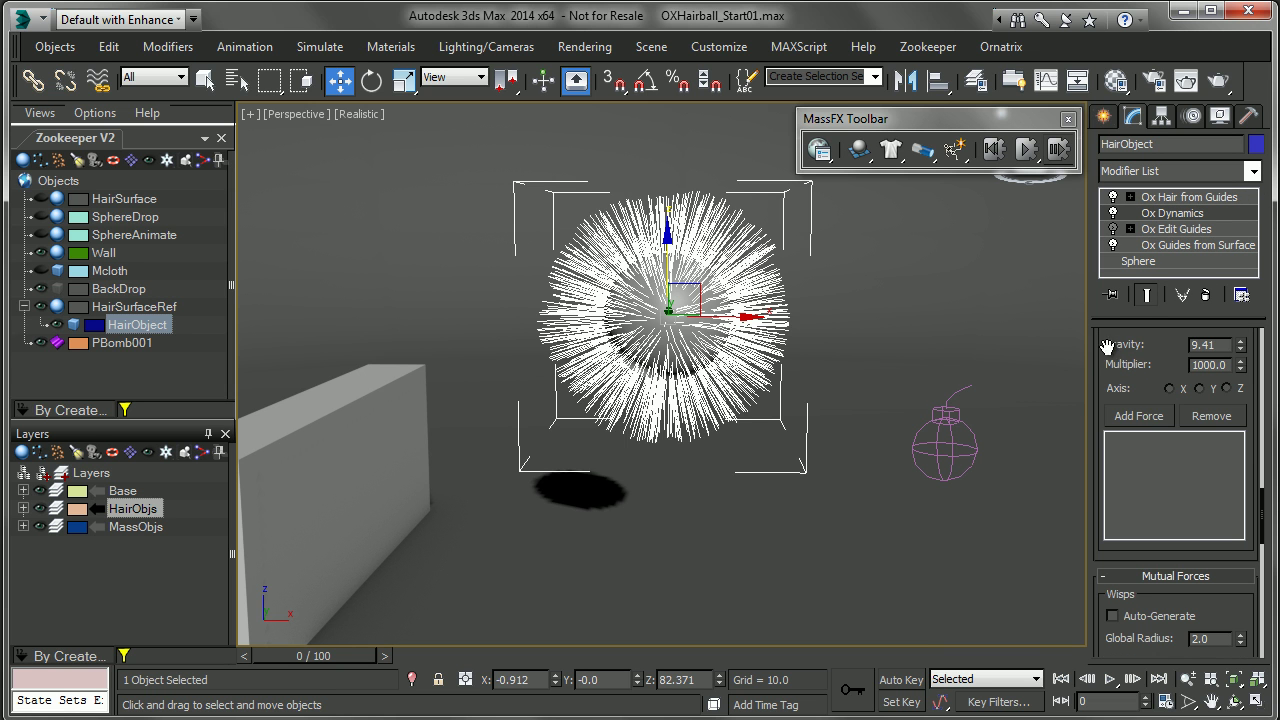
{"action": "left_click", "coordinate": [1139, 415]}
{"action": "left_click", "coordinate": [948, 418]}
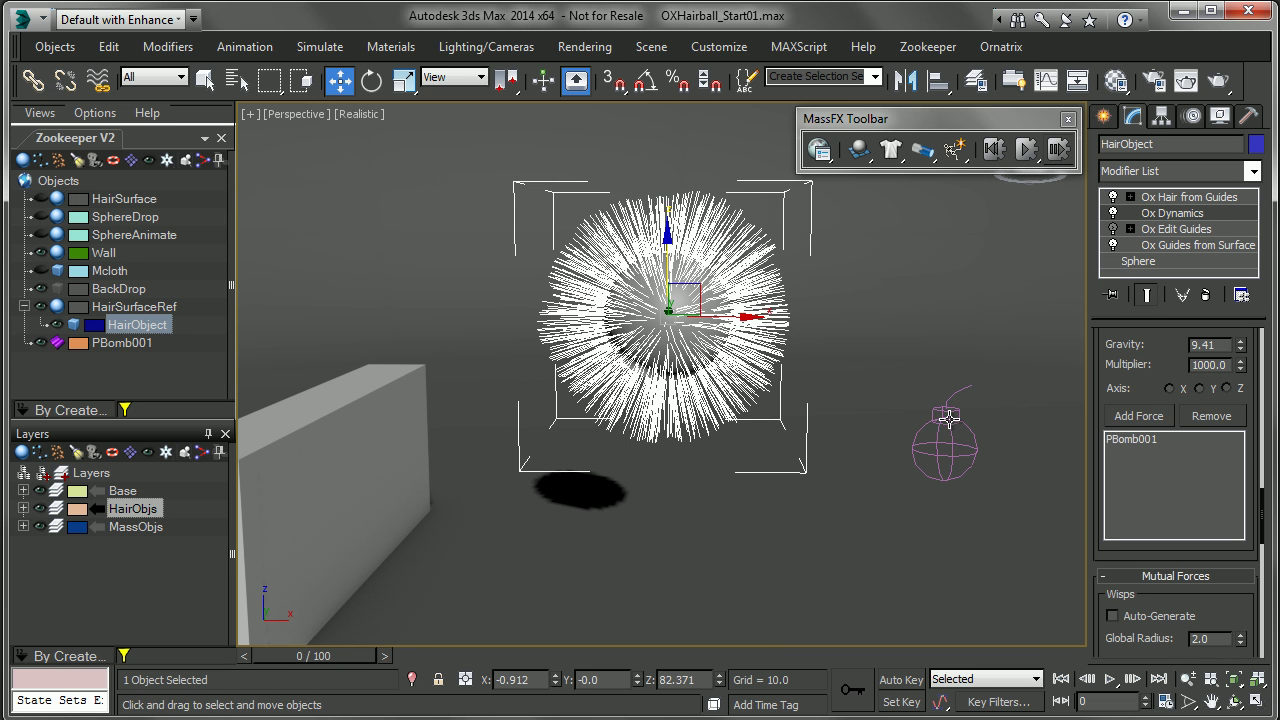
{"action": "left_click", "coordinate": [1030, 150]}
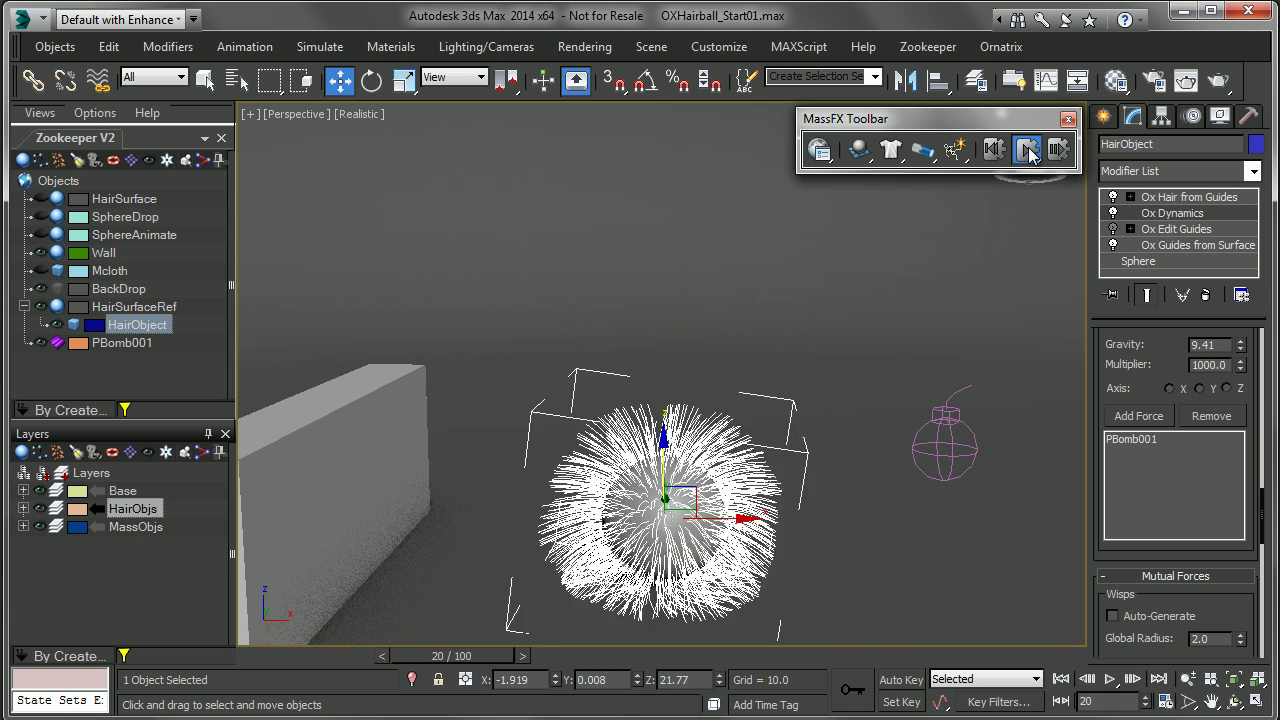
{"action": "left_click", "coordinate": [1030, 150]}
Step: Set PBomb001's explosion Strength to 150
{"action": "left_click", "coordinate": [948, 416]}
{"action": "left_click_drag", "start_coordinate": [1203, 434], "coordinate": [1226, 343]}
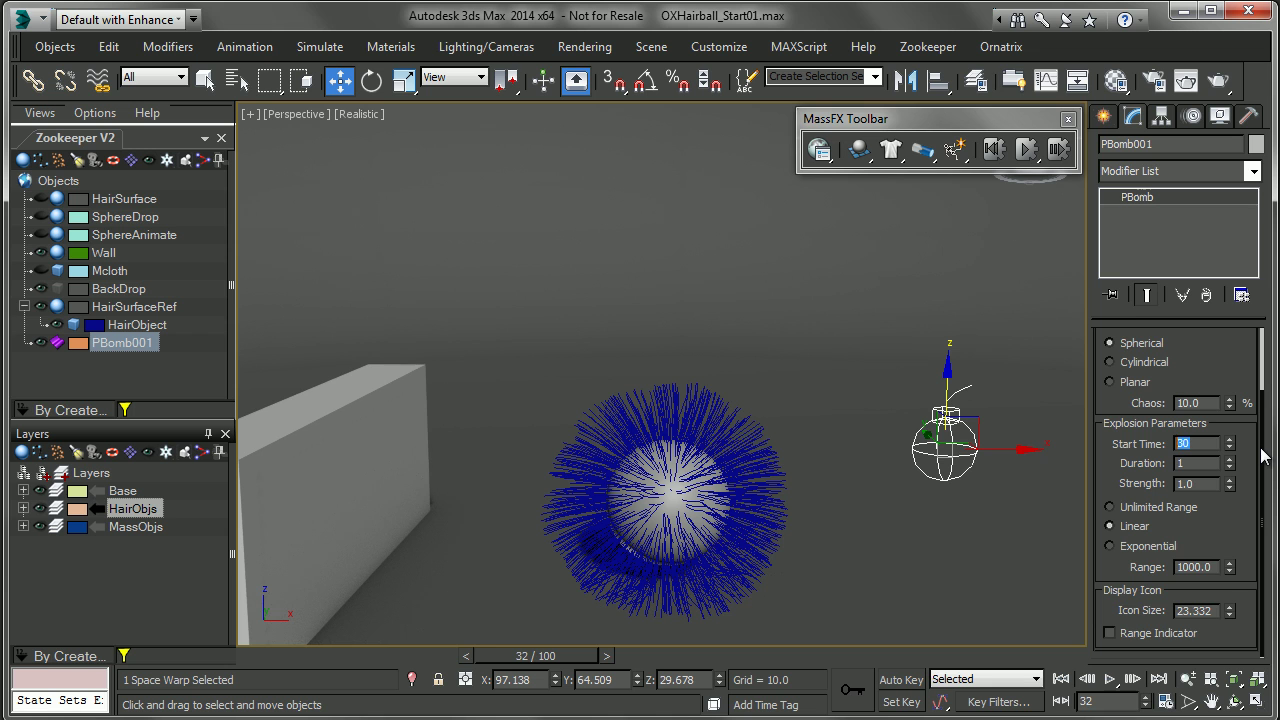
{"action": "scroll", "coordinate": [1180, 450], "scroll_direction": "up", "scroll_amount": 2}
{"action": "scroll", "coordinate": [1150, 470], "scroll_direction": "down", "scroll_amount": 2}
{"action": "key", "text": "Tab"}
{"action": "key", "text": "Tab"}
Step: Test the stronger blast in two MassFX replays, reset to frame 0, and reselect the hair
{"action": "left_click", "coordinate": [1022, 150]}
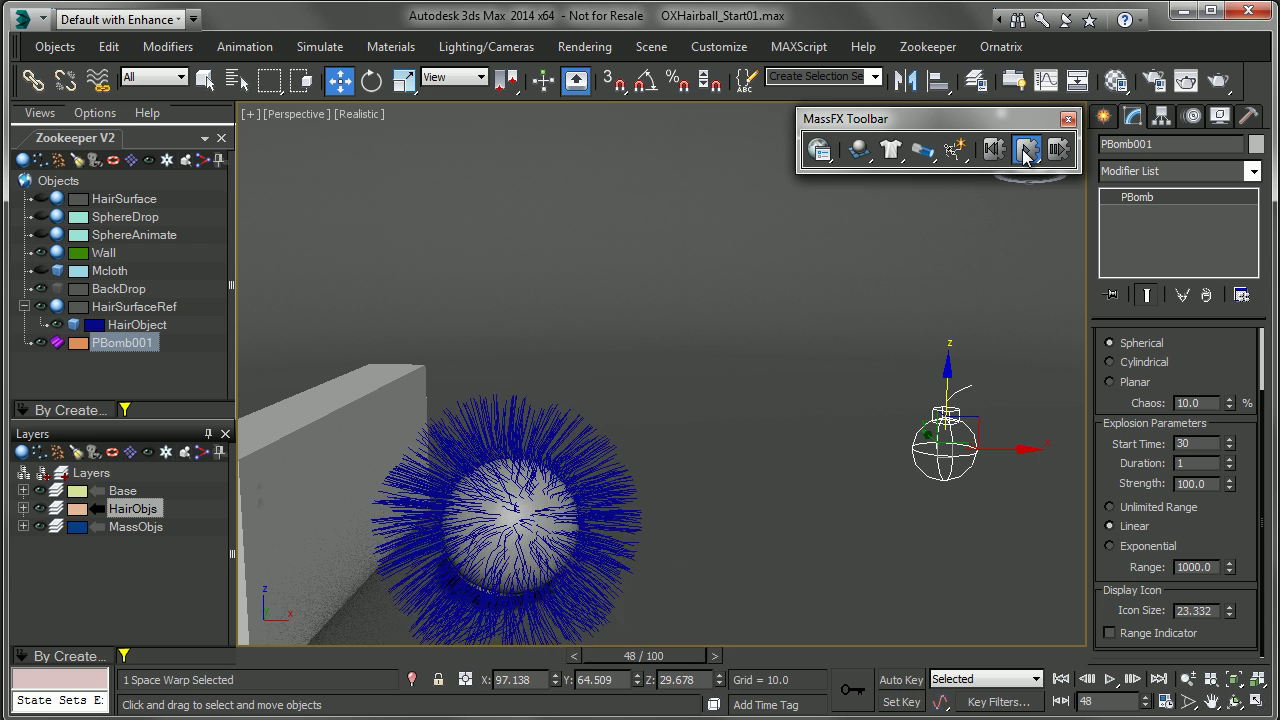
{"action": "left_click", "coordinate": [1025, 150]}
{"action": "left_click", "coordinate": [993, 150]}
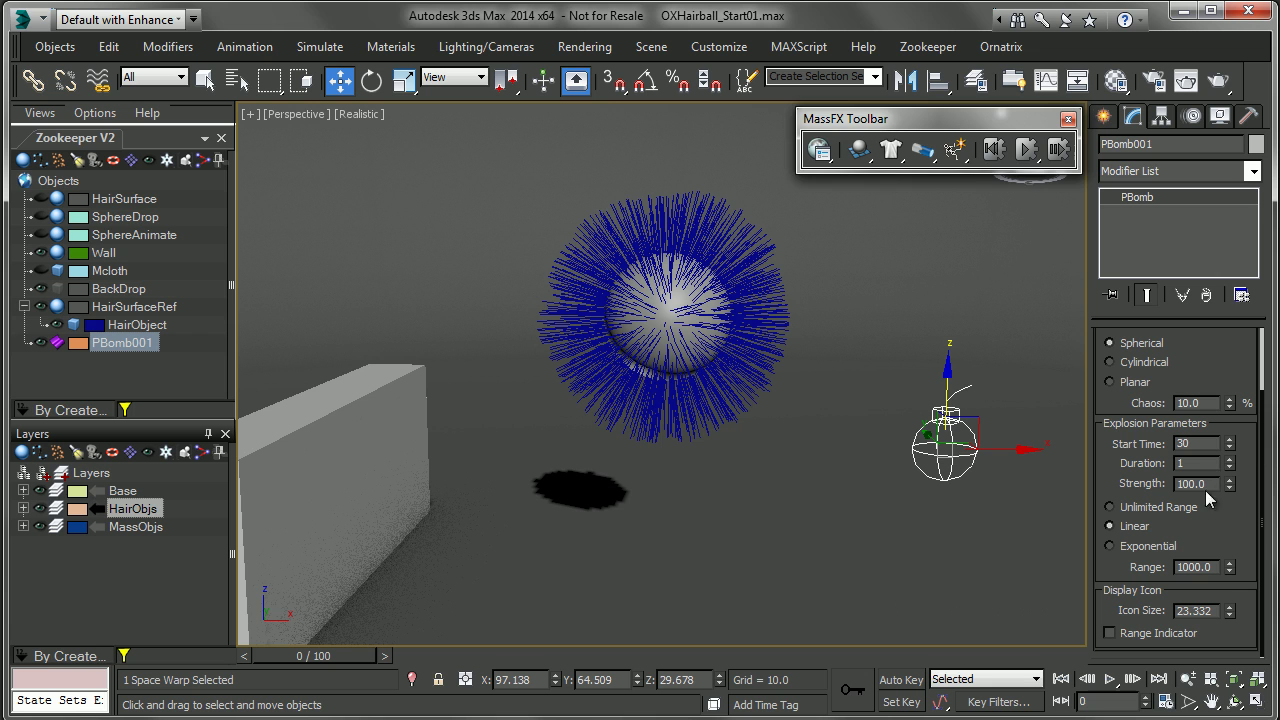
{"action": "left_click_drag", "start_coordinate": [1207, 485], "coordinate": [1189, 484]}
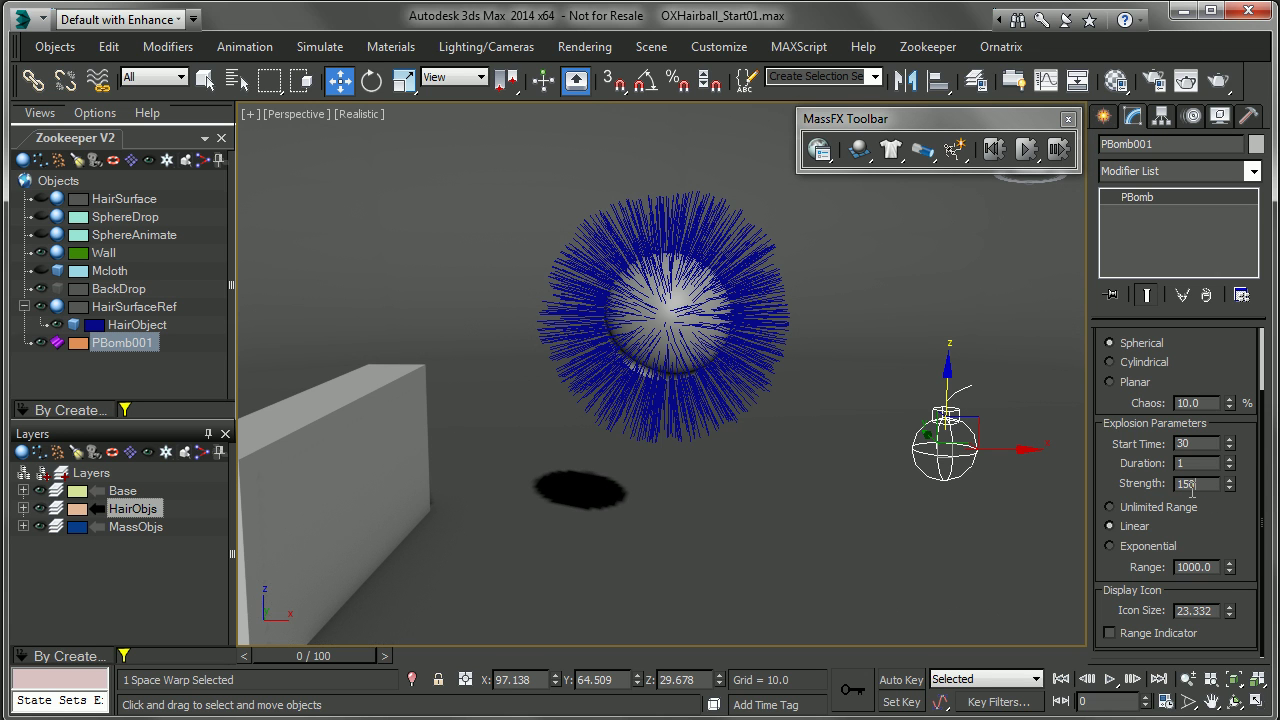
{"action": "left_click", "coordinate": [1025, 152]}
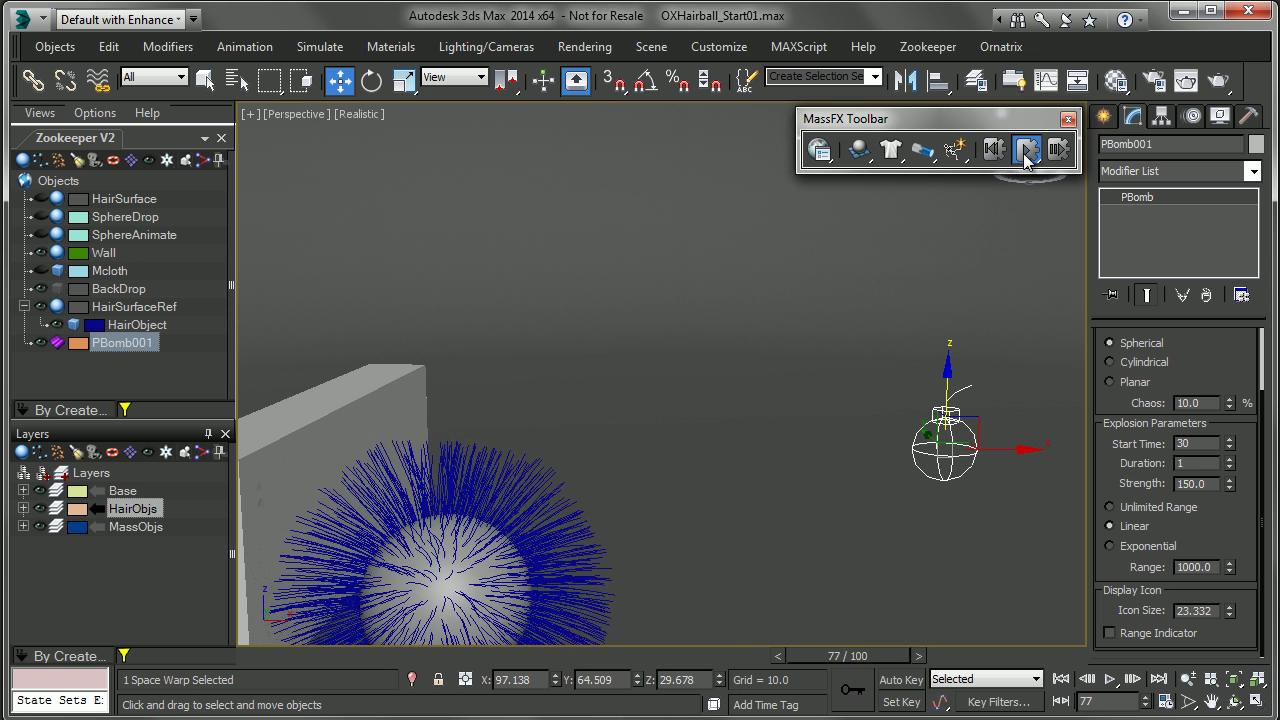
{"action": "left_click", "coordinate": [993, 149]}
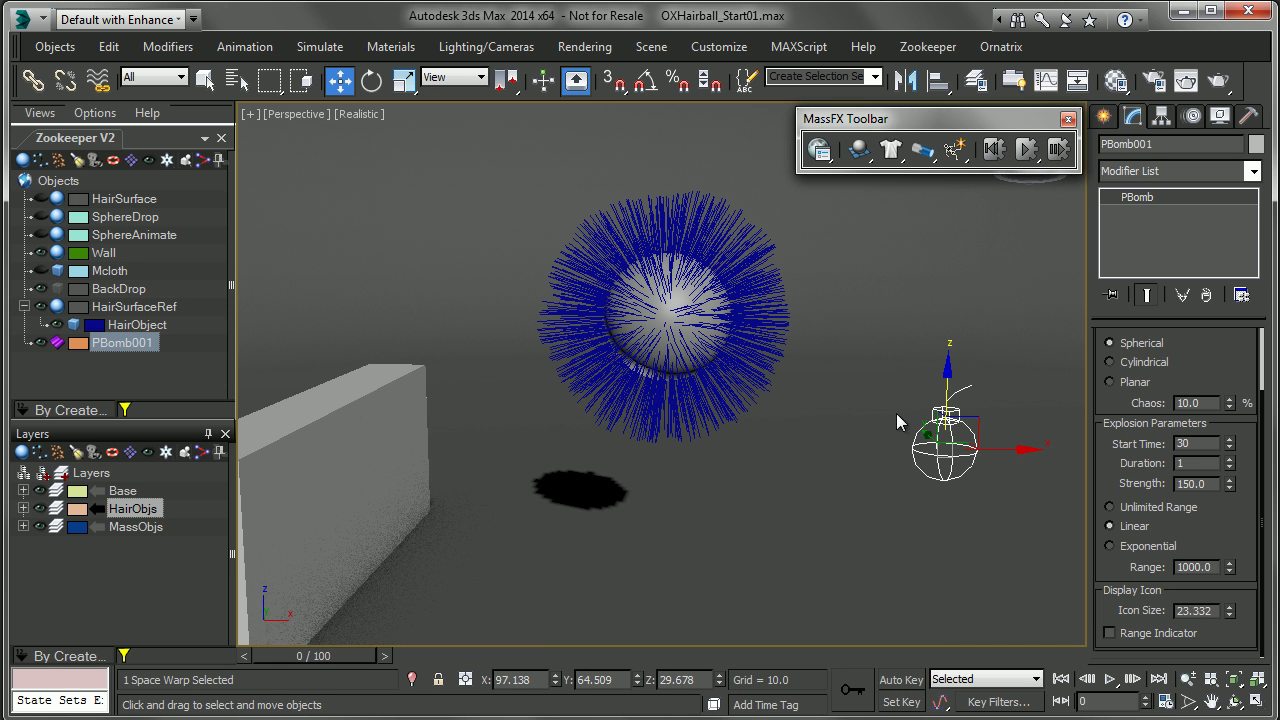
{"action": "left_click", "coordinate": [721, 239]}
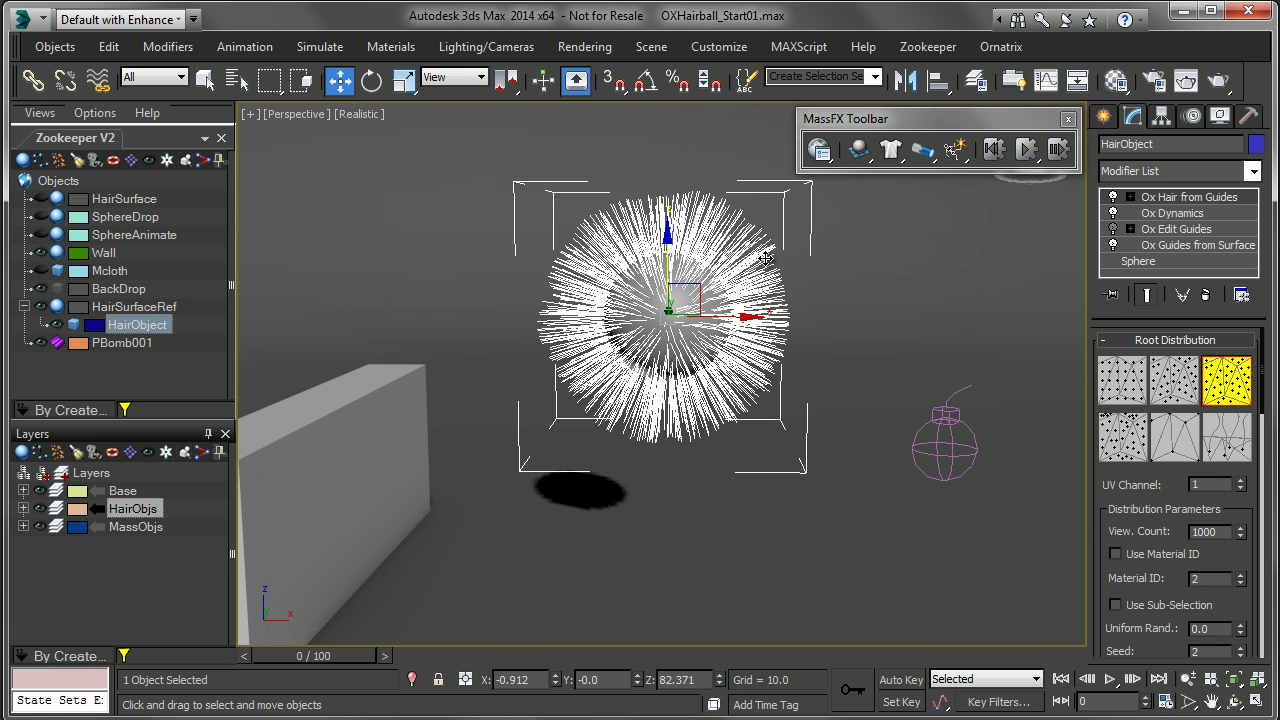
Step: Add Ox Mesh From Strands on top and Ox Render Settings above Ox Hair from Guides
{"action": "left_click", "coordinate": [1176, 172]}
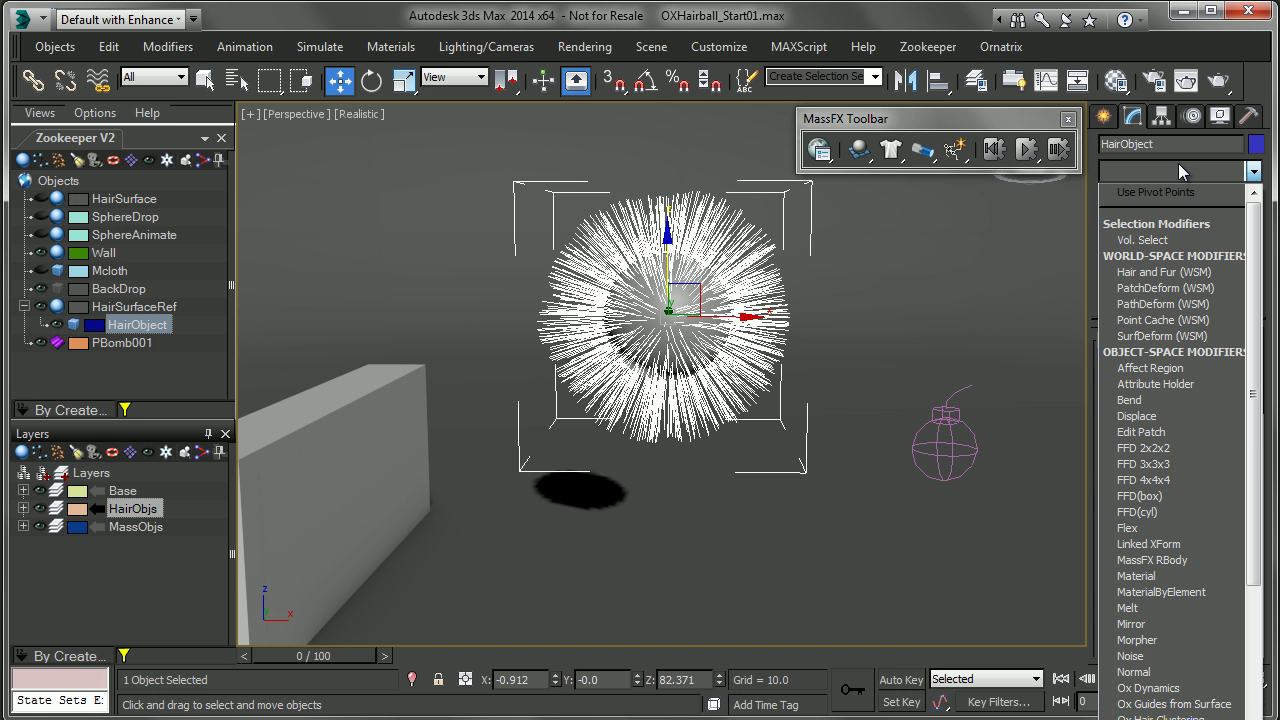
{"action": "key", "text": "o"}
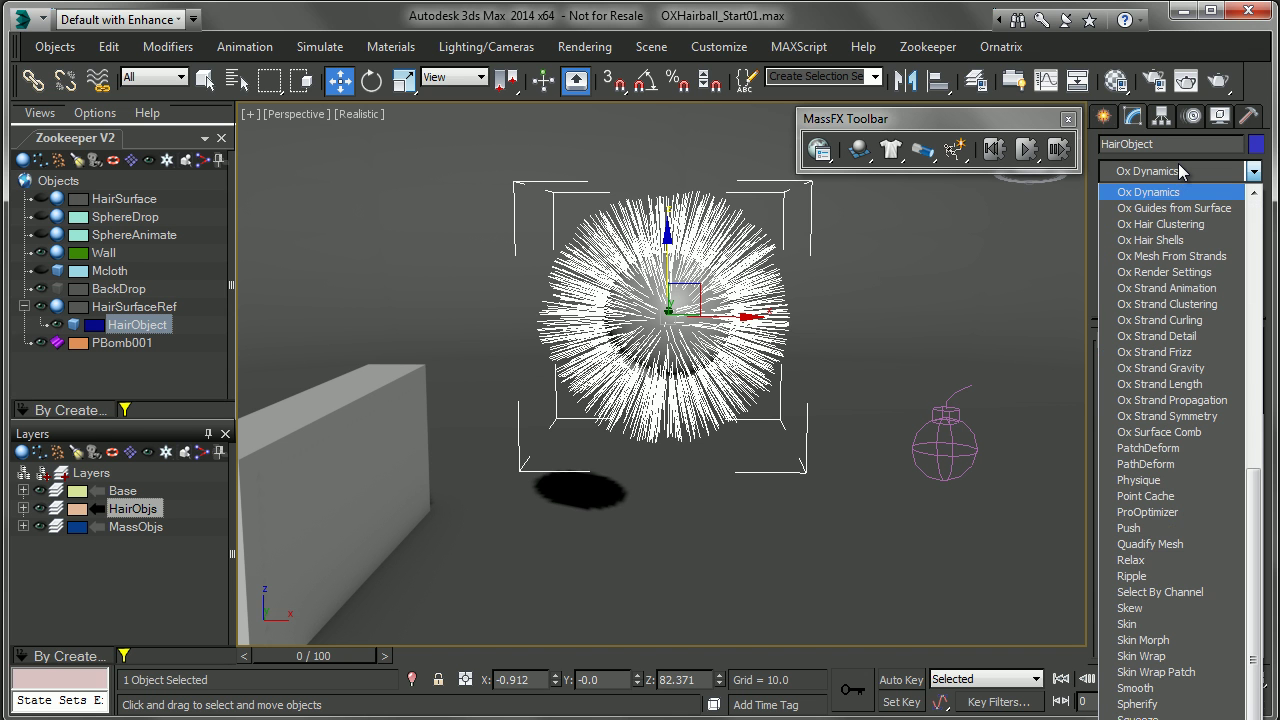
{"action": "left_click", "coordinate": [1185, 256]}
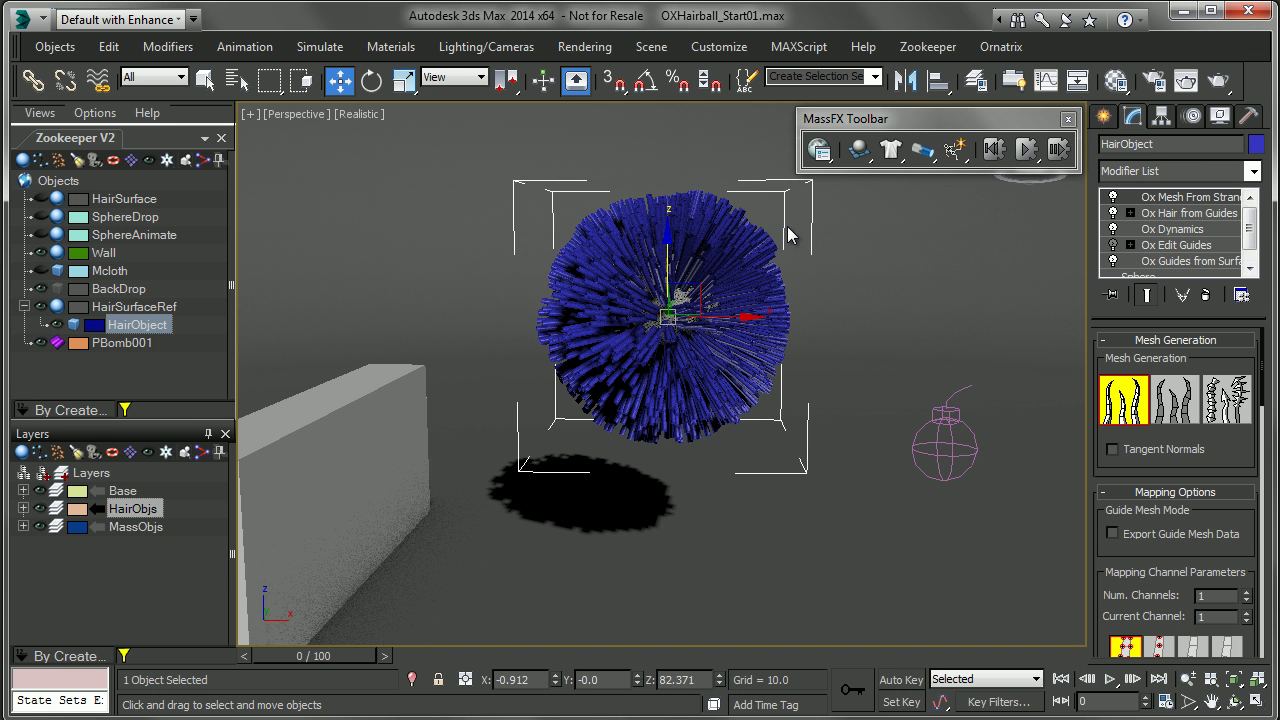
{"action": "left_click", "coordinate": [1186, 213]}
{"action": "left_click", "coordinate": [1181, 169]}
{"action": "key", "text": "o"}
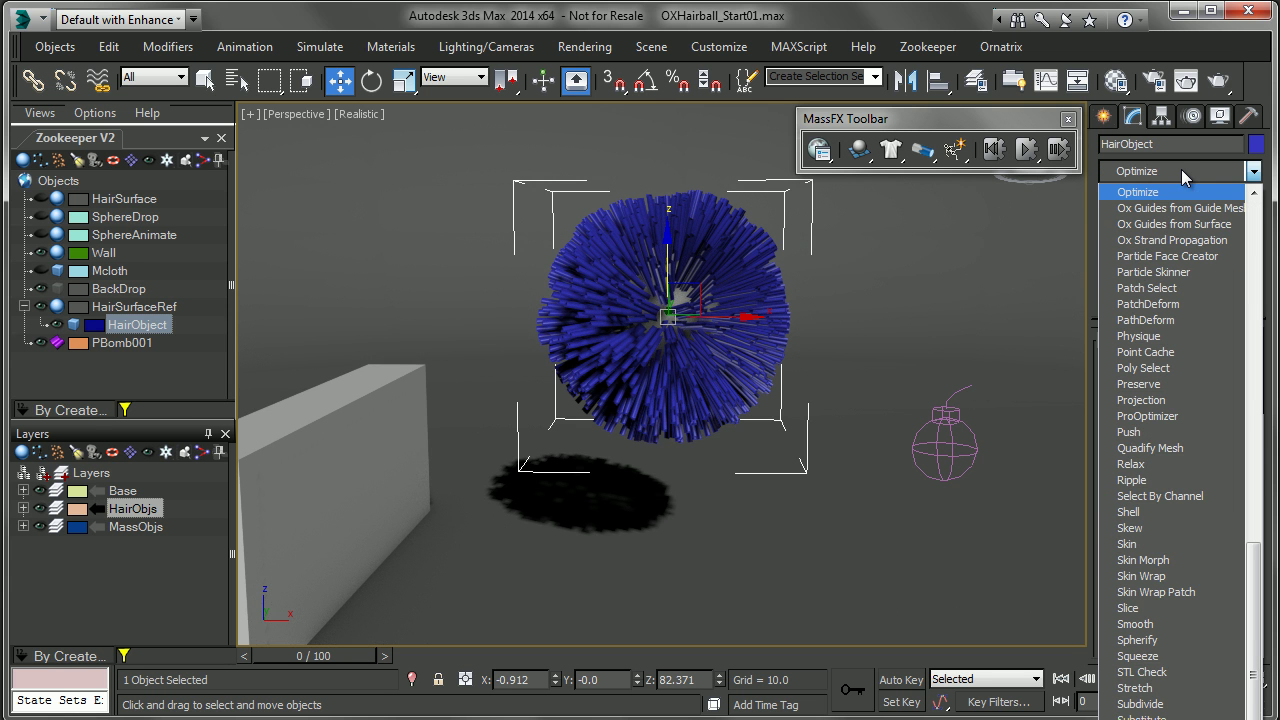
{"action": "scroll", "coordinate": [1163, 280], "scroll_direction": "down", "scroll_amount": 5}
{"action": "left_click", "coordinate": [1163, 272]}
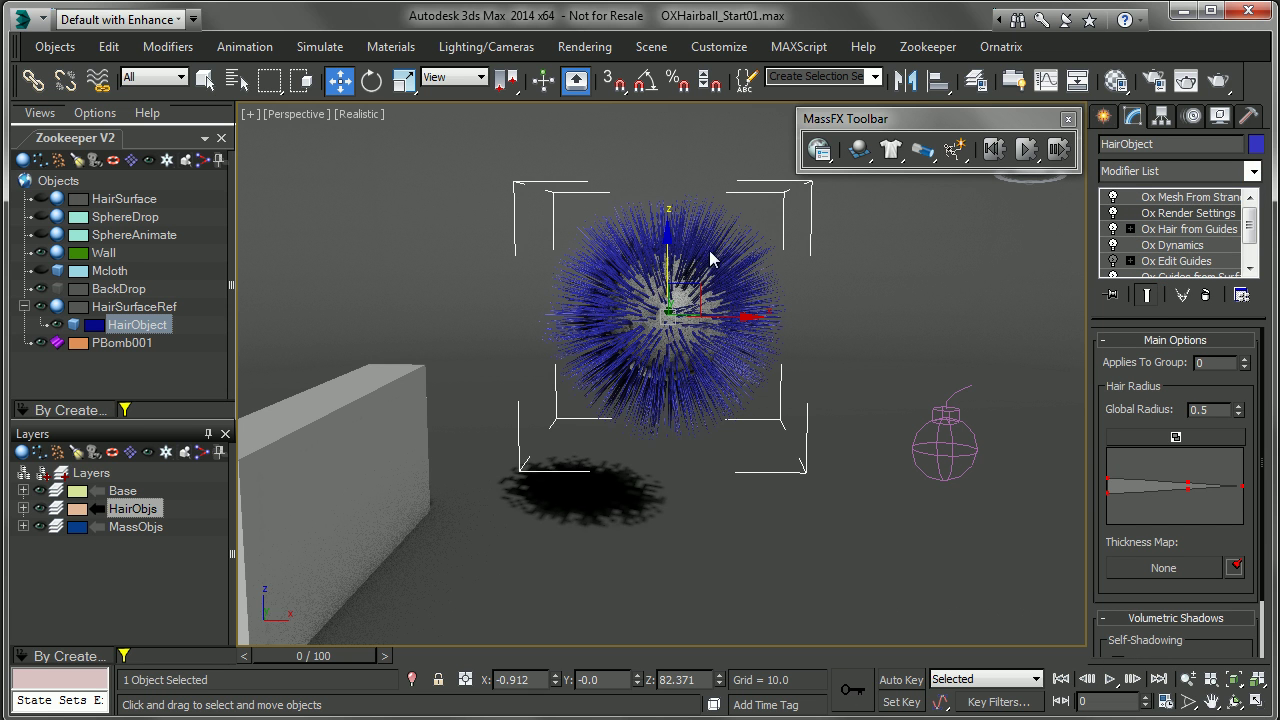
Step: Set Ox Hair from Guides to display 10000 hairs and reframe the hairball
{"action": "left_click", "coordinate": [1188, 232]}
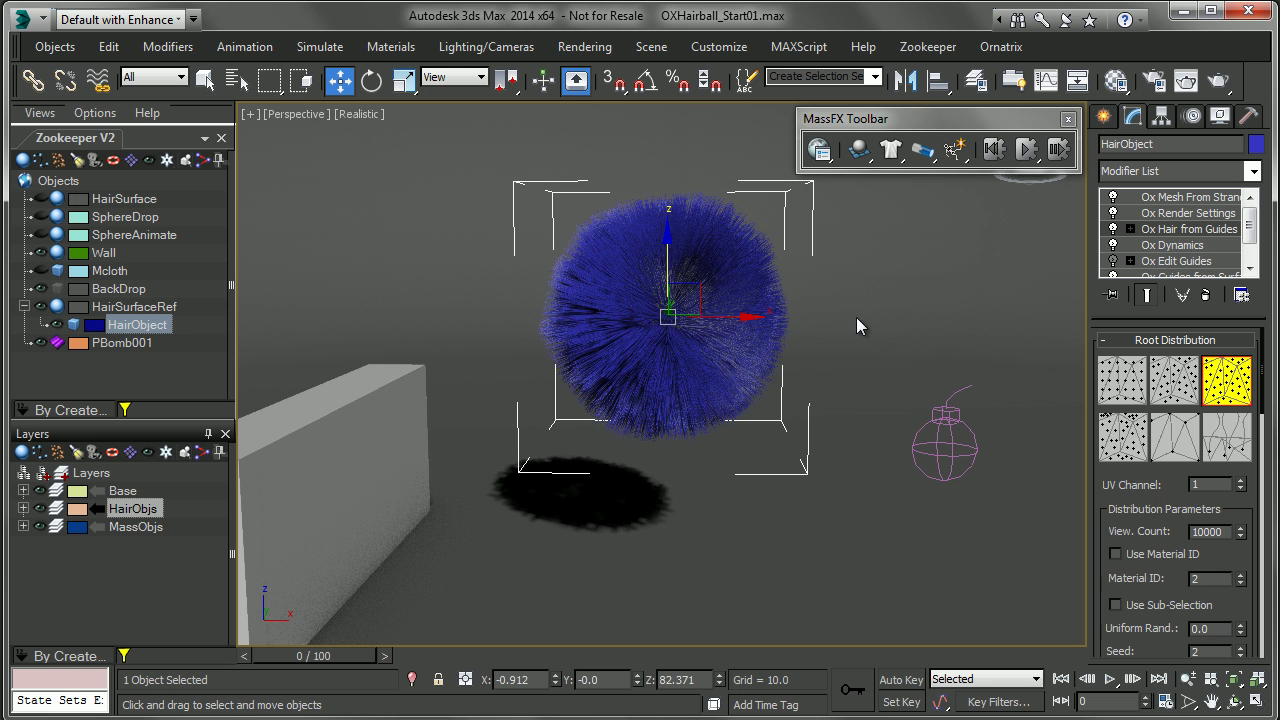
{"action": "left_click", "coordinate": [877, 259]}
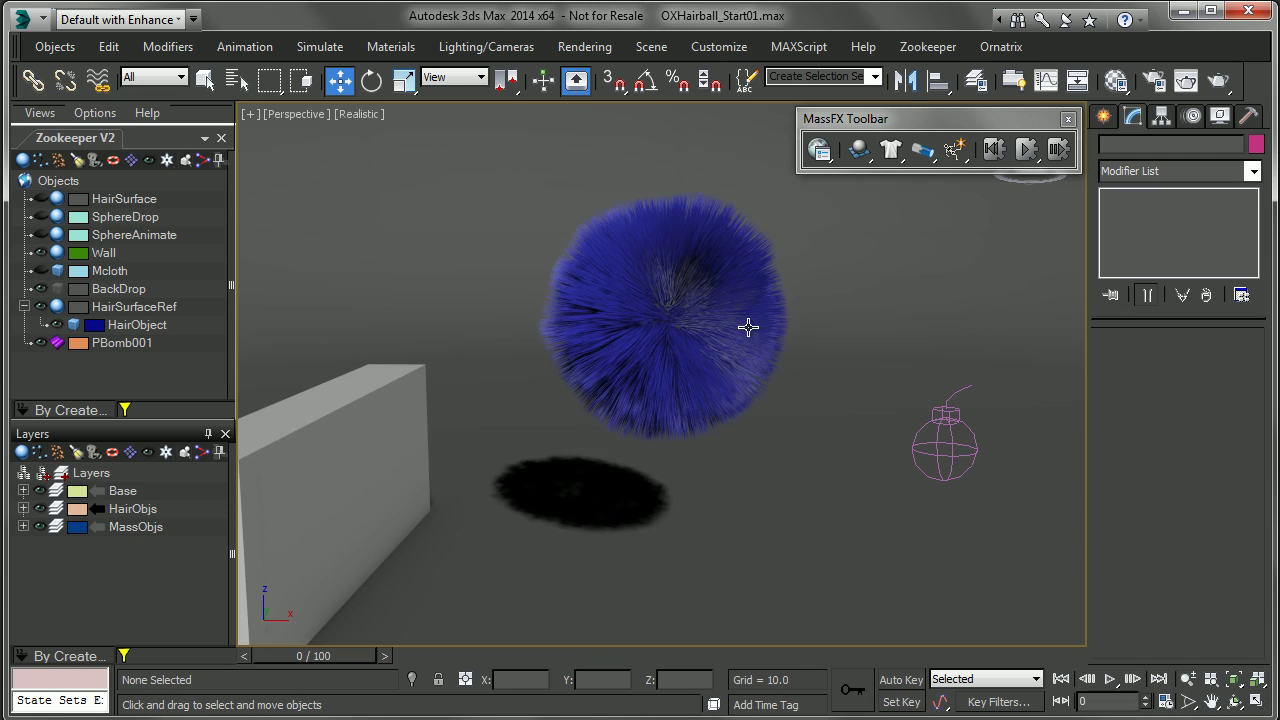
{"action": "scroll", "coordinate": [708, 290], "scroll_direction": "up", "scroll_amount": 3}
{"action": "middle_click_drag", "start_coordinate": [623, 303], "coordinate": [694, 391]}
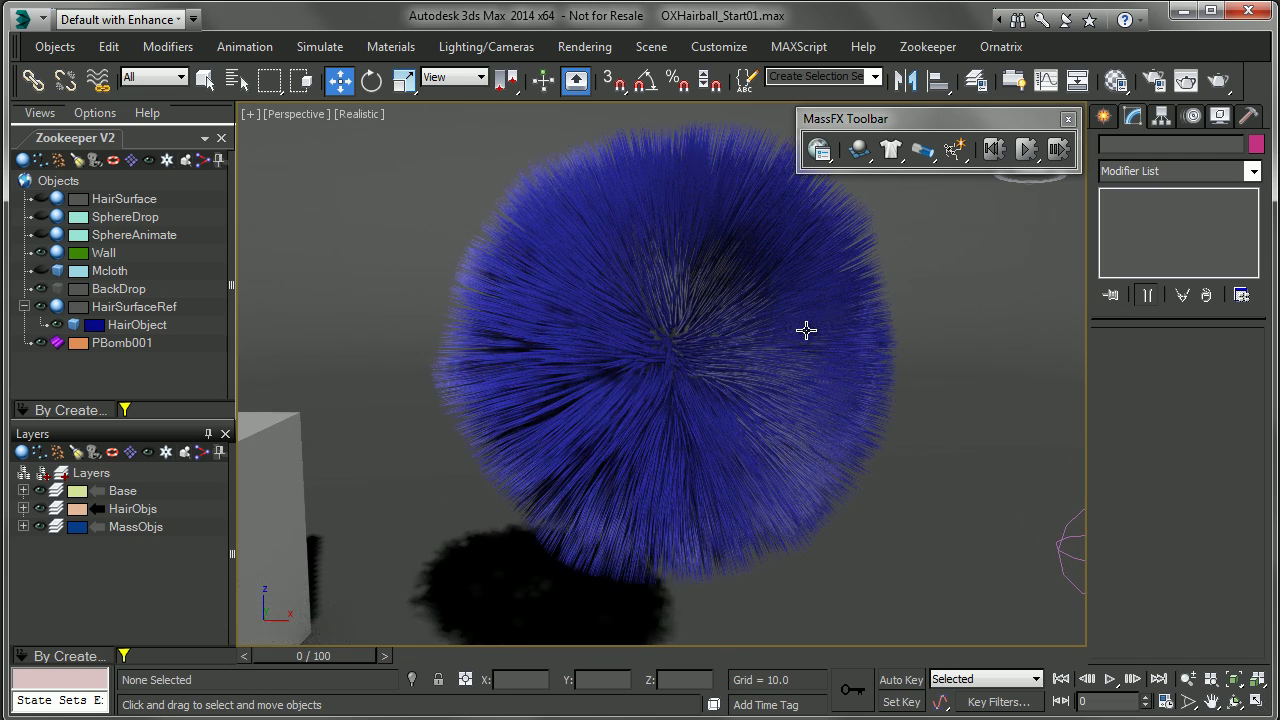
{"action": "scroll", "coordinate": [803, 354], "scroll_direction": "down", "scroll_amount": 3}
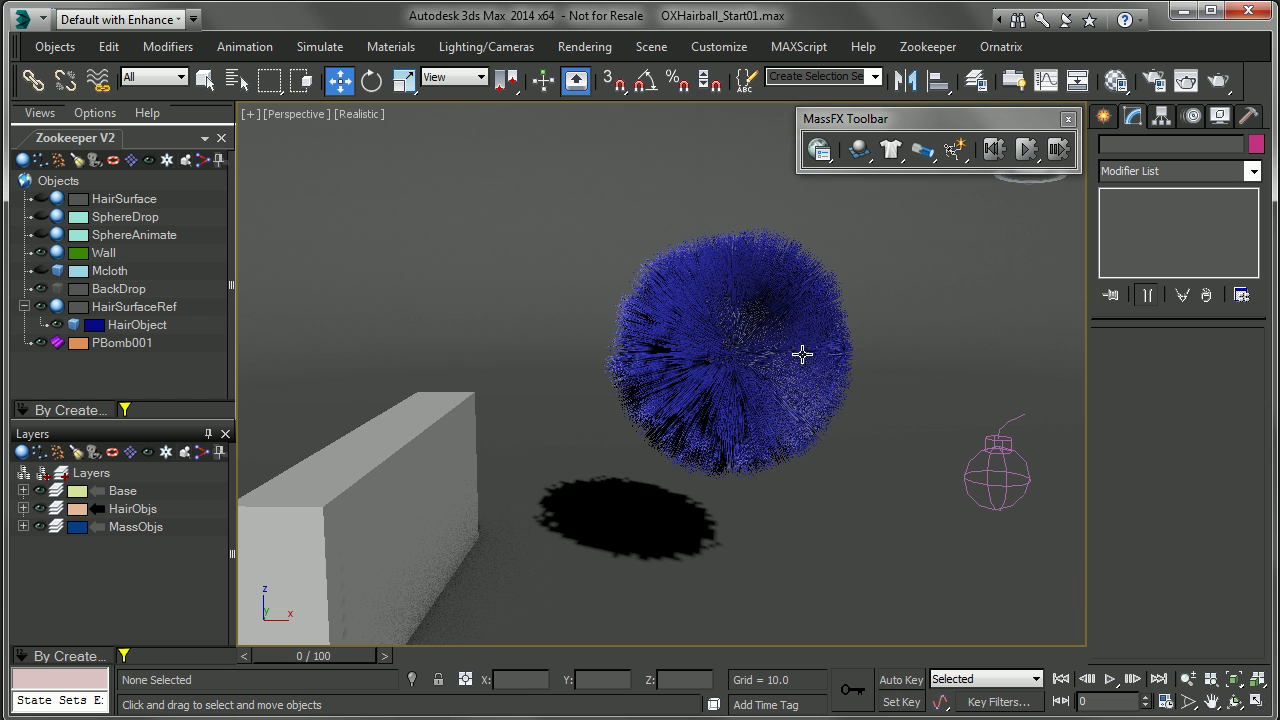
{"action": "left_click", "coordinate": [792, 266]}
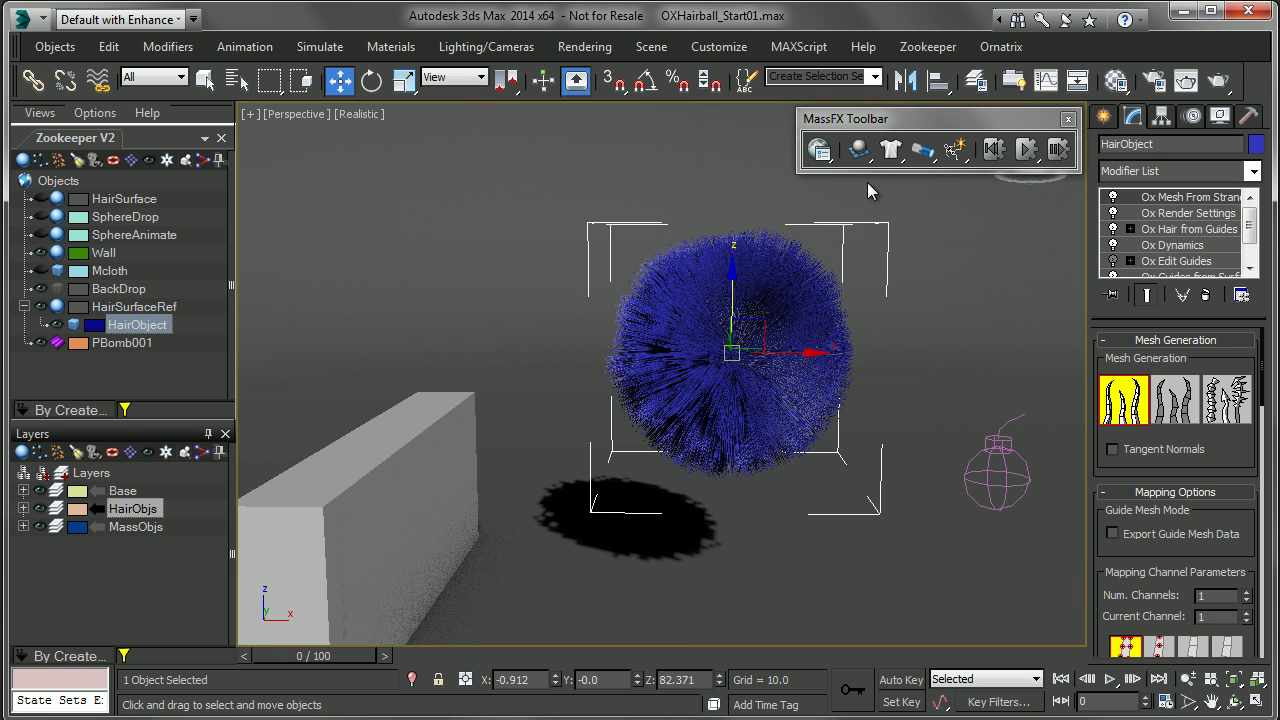
Step: In MassFX Tools' Simulation tab, Unbake All, then Bake All until baking reaches 100%
{"action": "left_click", "coordinate": [818, 152]}
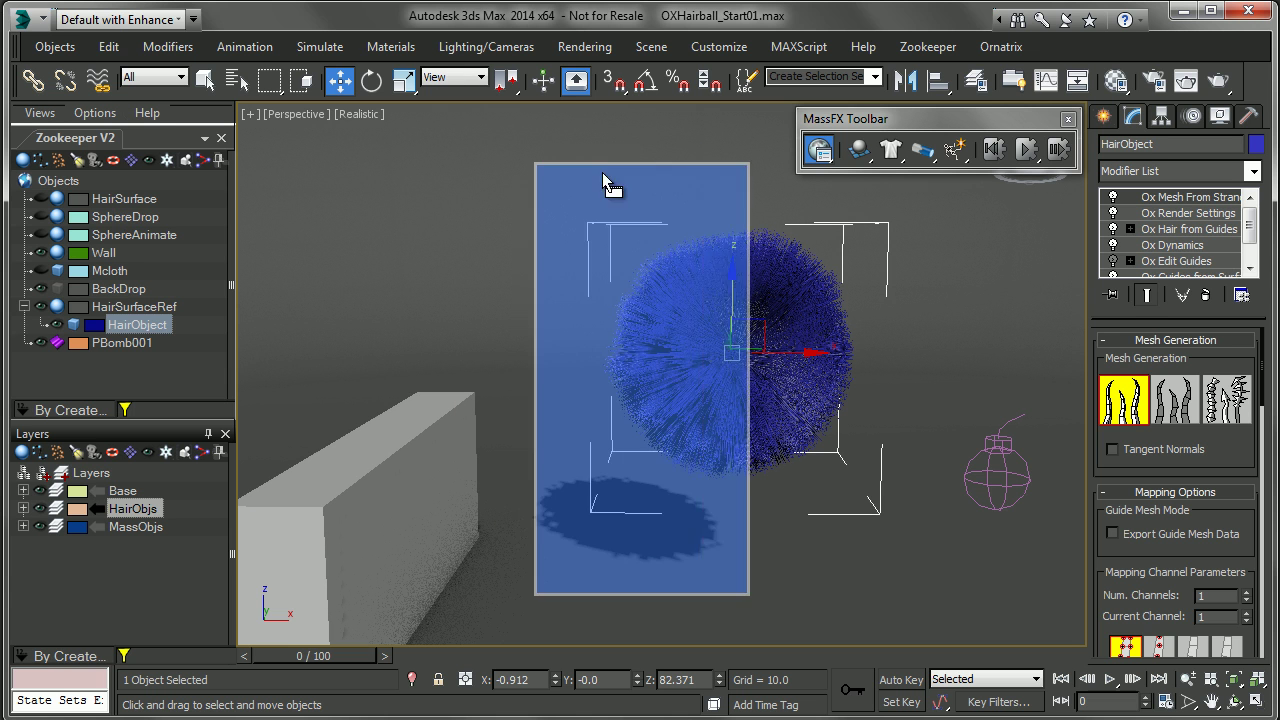
{"action": "left_click", "coordinate": [607, 212]}
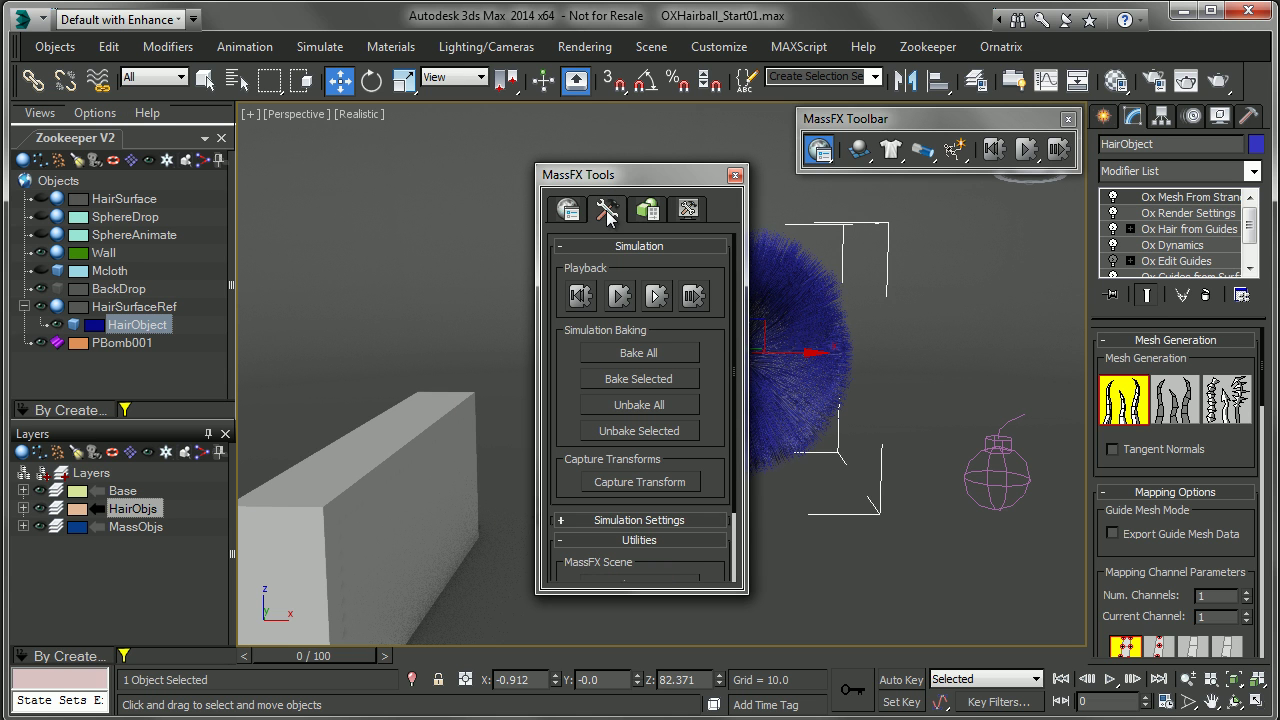
{"action": "left_click", "coordinate": [657, 406]}
{"action": "left_click", "coordinate": [648, 353]}
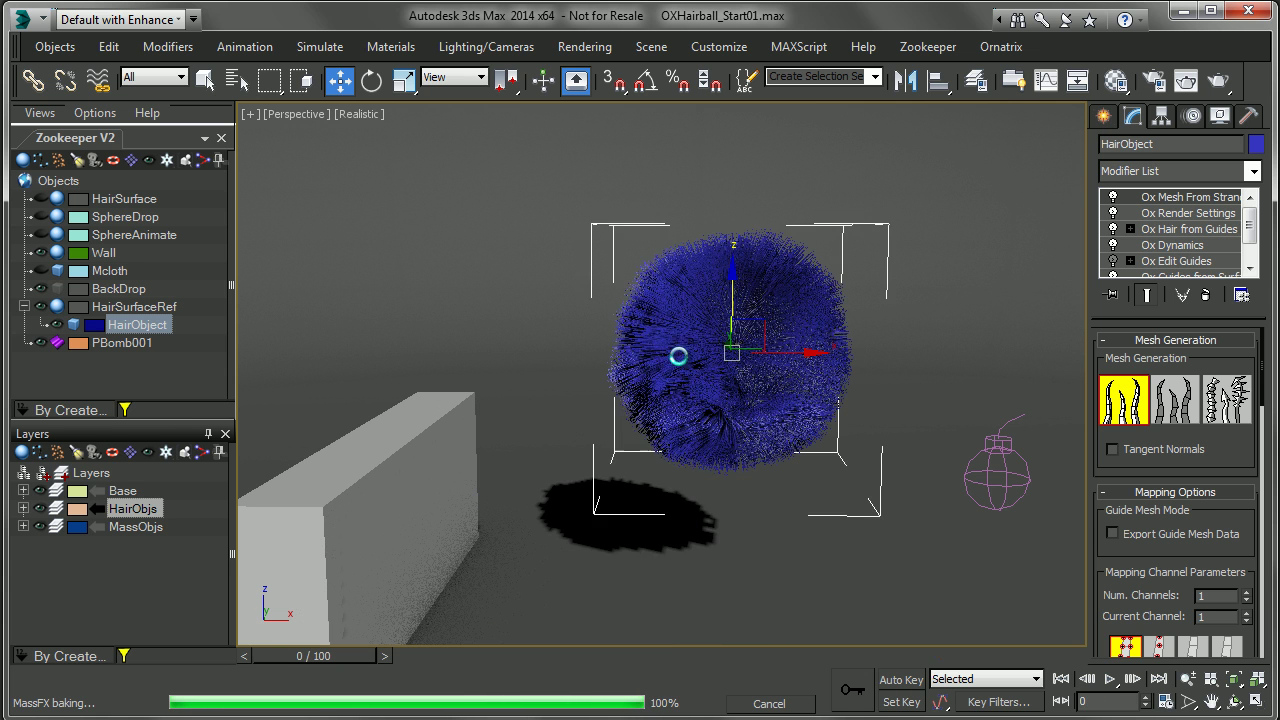
Step: Close MassFX Tools, scrub the baked simulation and orbit the view around the hairball
{"action": "left_click", "coordinate": [733, 173]}
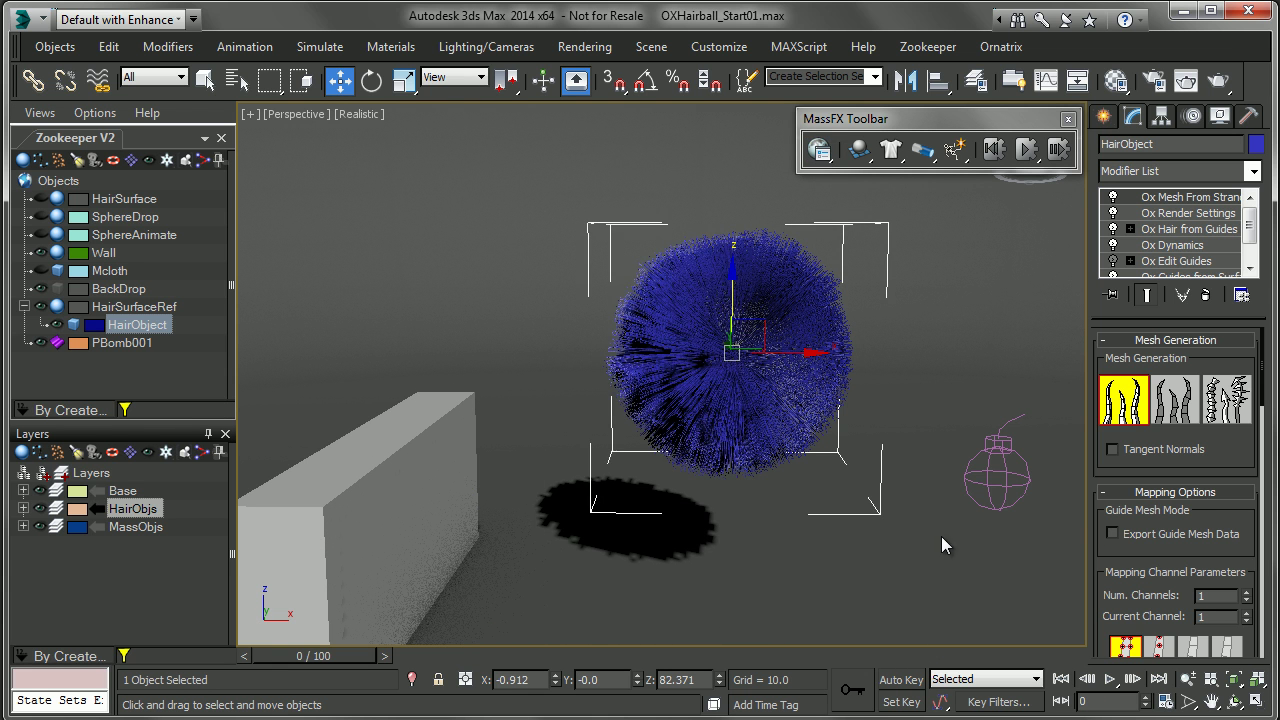
{"action": "left_click_drag", "start_coordinate": [314, 655], "coordinate": [737, 672]}
{"action": "key", "text": "w"}
{"action": "scroll", "coordinate": [700, 498], "scroll_direction": "up", "scroll_amount": 5}
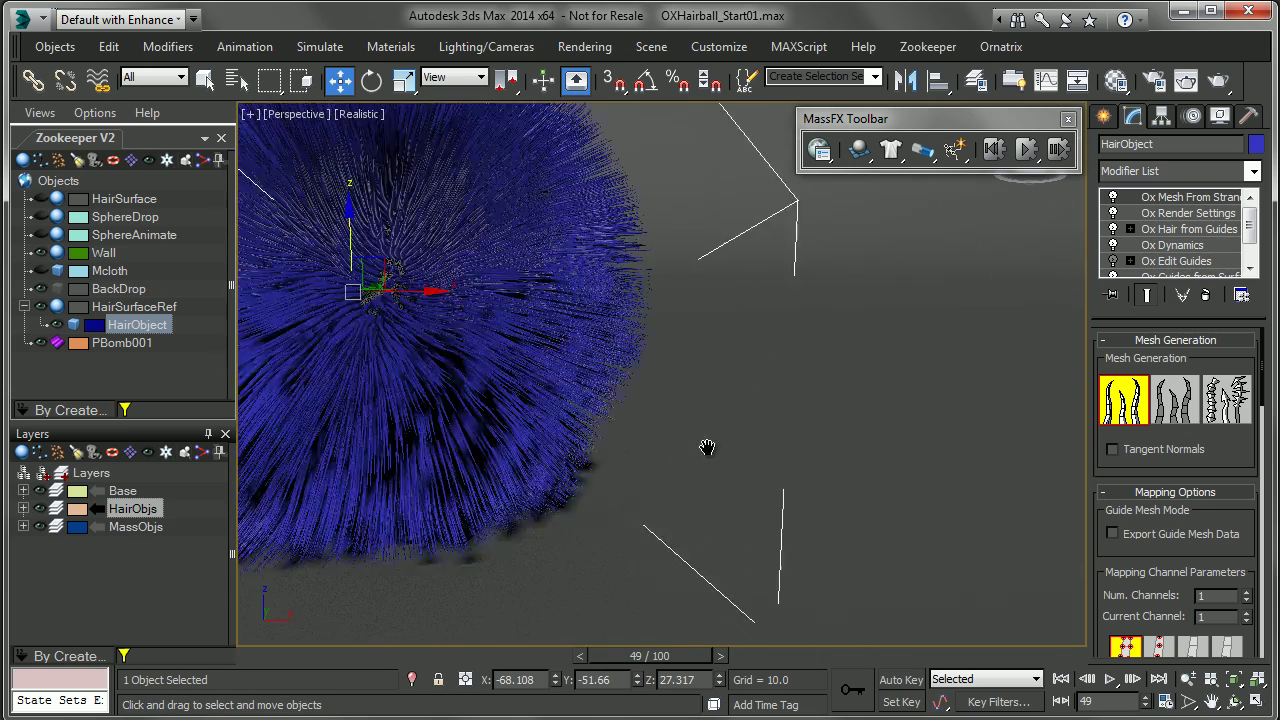
{"action": "middle_click_drag", "start_coordinate": [737, 460], "coordinate": [803, 434], "text": "alt"}
{"action": "scroll", "coordinate": [810, 432], "scroll_direction": "down", "scroll_amount": 3}
{"action": "scroll", "coordinate": [820, 429], "scroll_direction": "up", "scroll_amount": 4}
{"action": "left_click_drag", "start_coordinate": [606, 667], "coordinate": [490, 656]}
{"action": "middle_click_drag", "start_coordinate": [823, 506], "coordinate": [590, 503]}
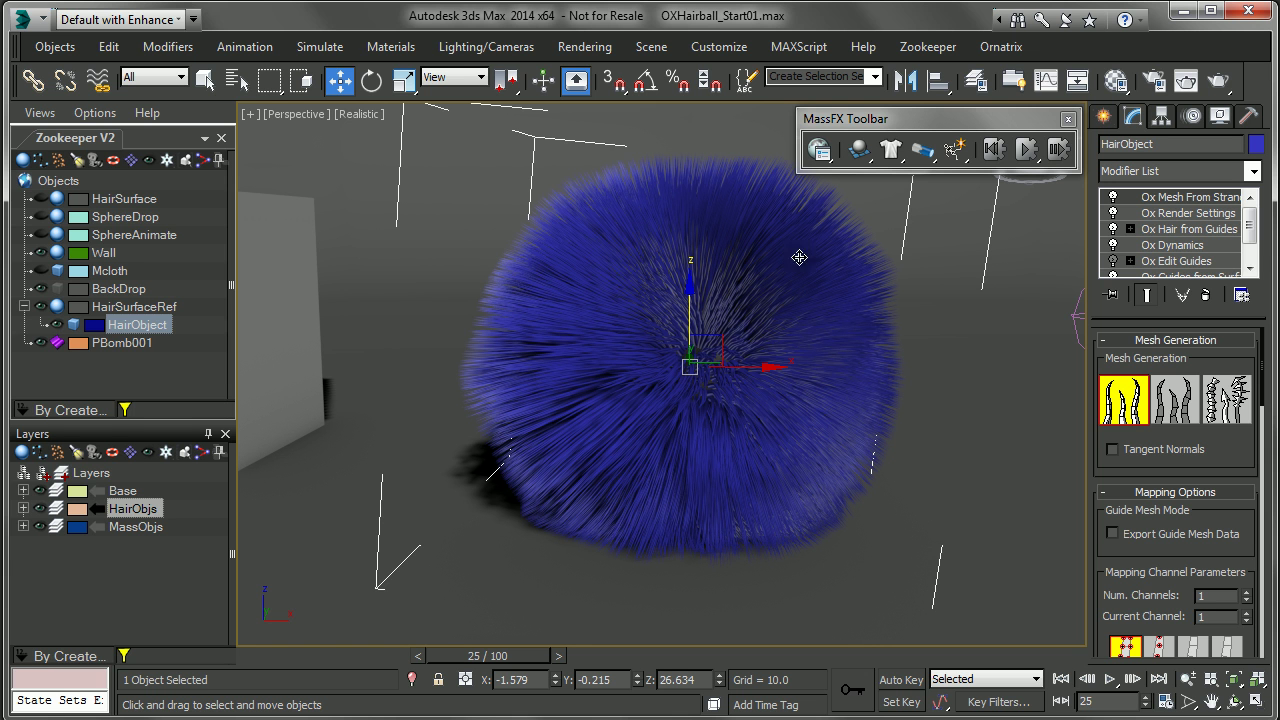
Step: Play the baked animation to frame 54 and zoom out to show wall and hairball
{"action": "left_click", "coordinate": [1115, 683]}
{"action": "middle_click", "coordinate": [754, 462]}
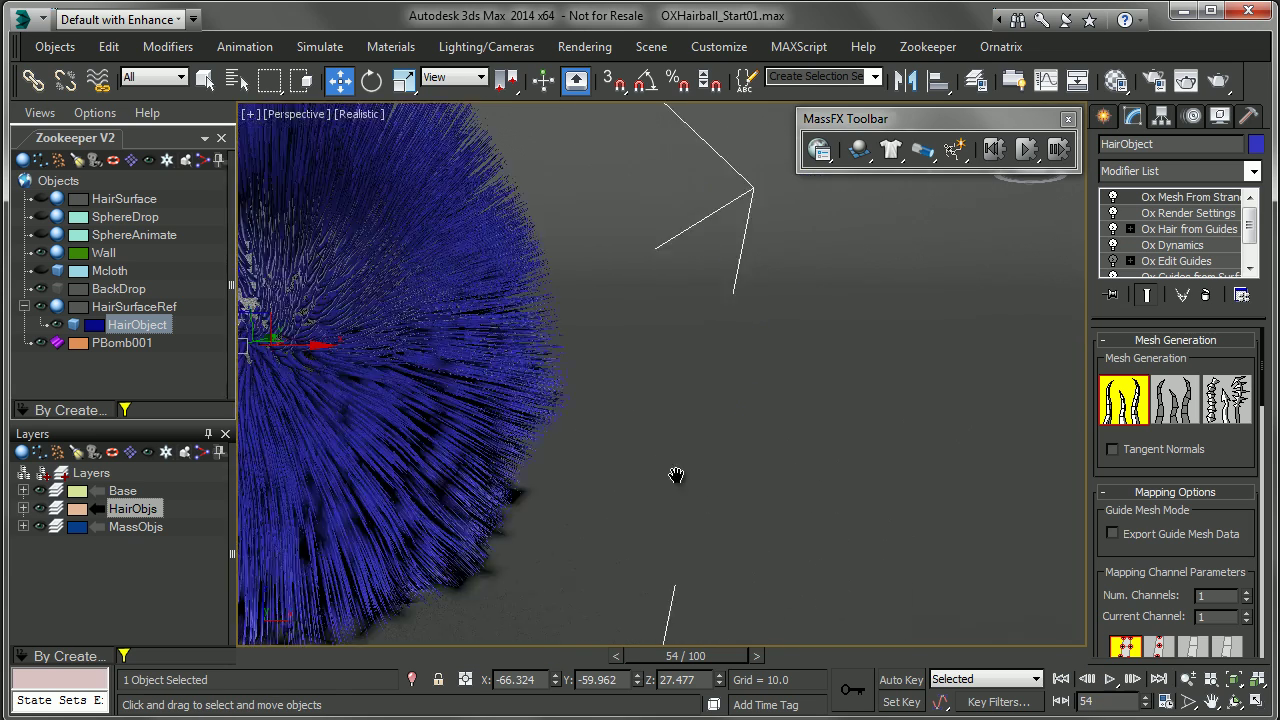
{"action": "key", "text": "shift+z"}
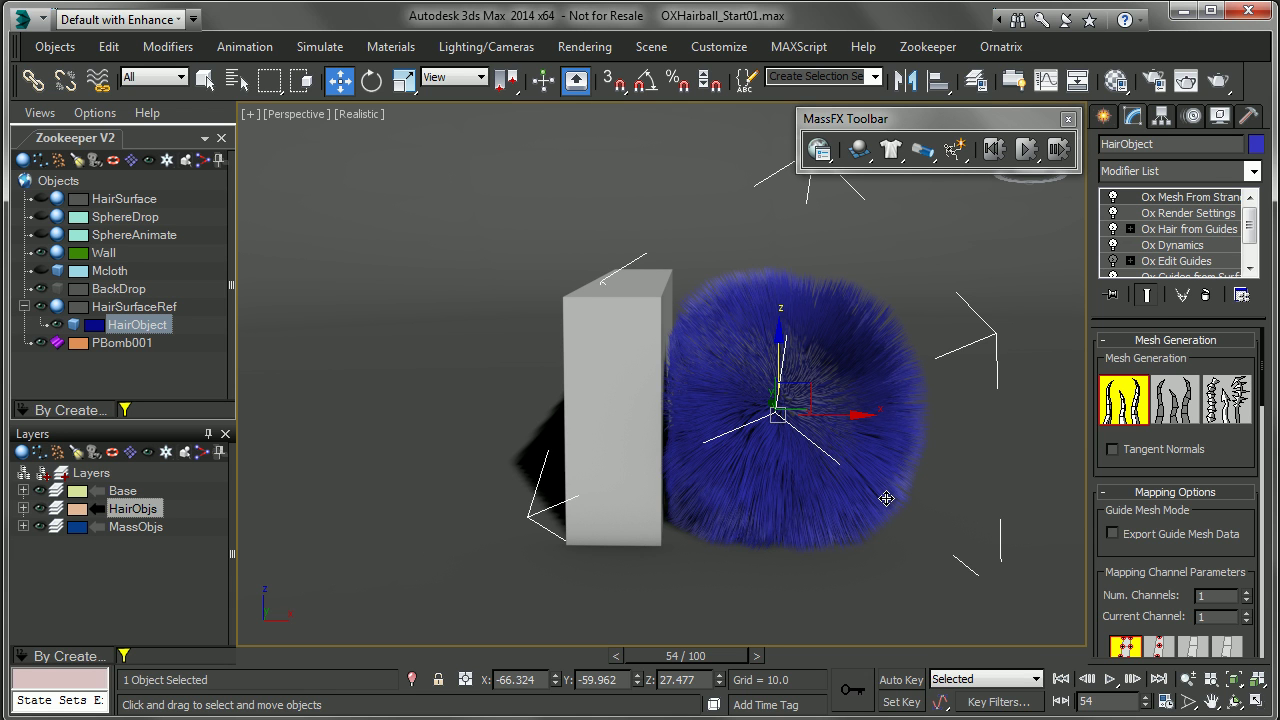
Step: Select Ox Dynamics in the HairObject stack to show its Gravity and force list with PBomb001
{"action": "left_click", "coordinate": [1200, 246]}
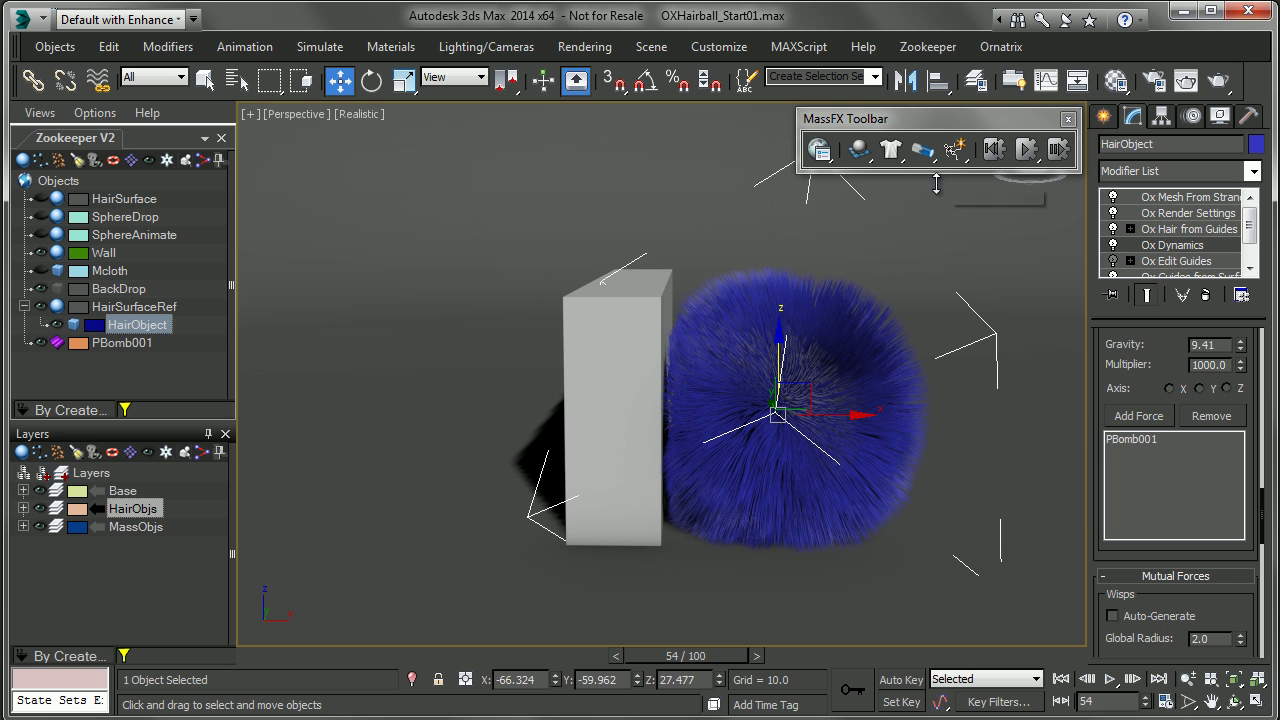
Step: Disable Ox Mesh From Strands, Ox Render Settings and Ox Hair from Guides in the stack
{"action": "left_click", "coordinate": [1113, 229]}
{"action": "left_click", "coordinate": [1113, 213]}
{"action": "left_click", "coordinate": [1113, 197]}
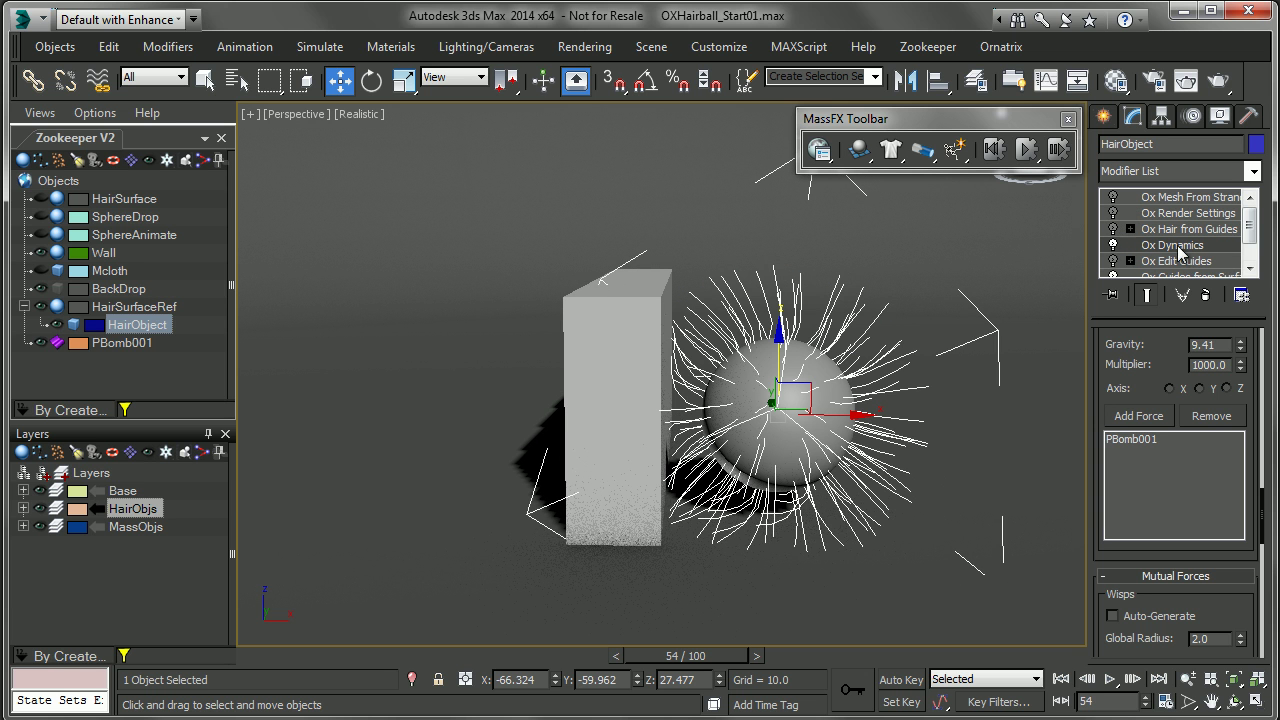